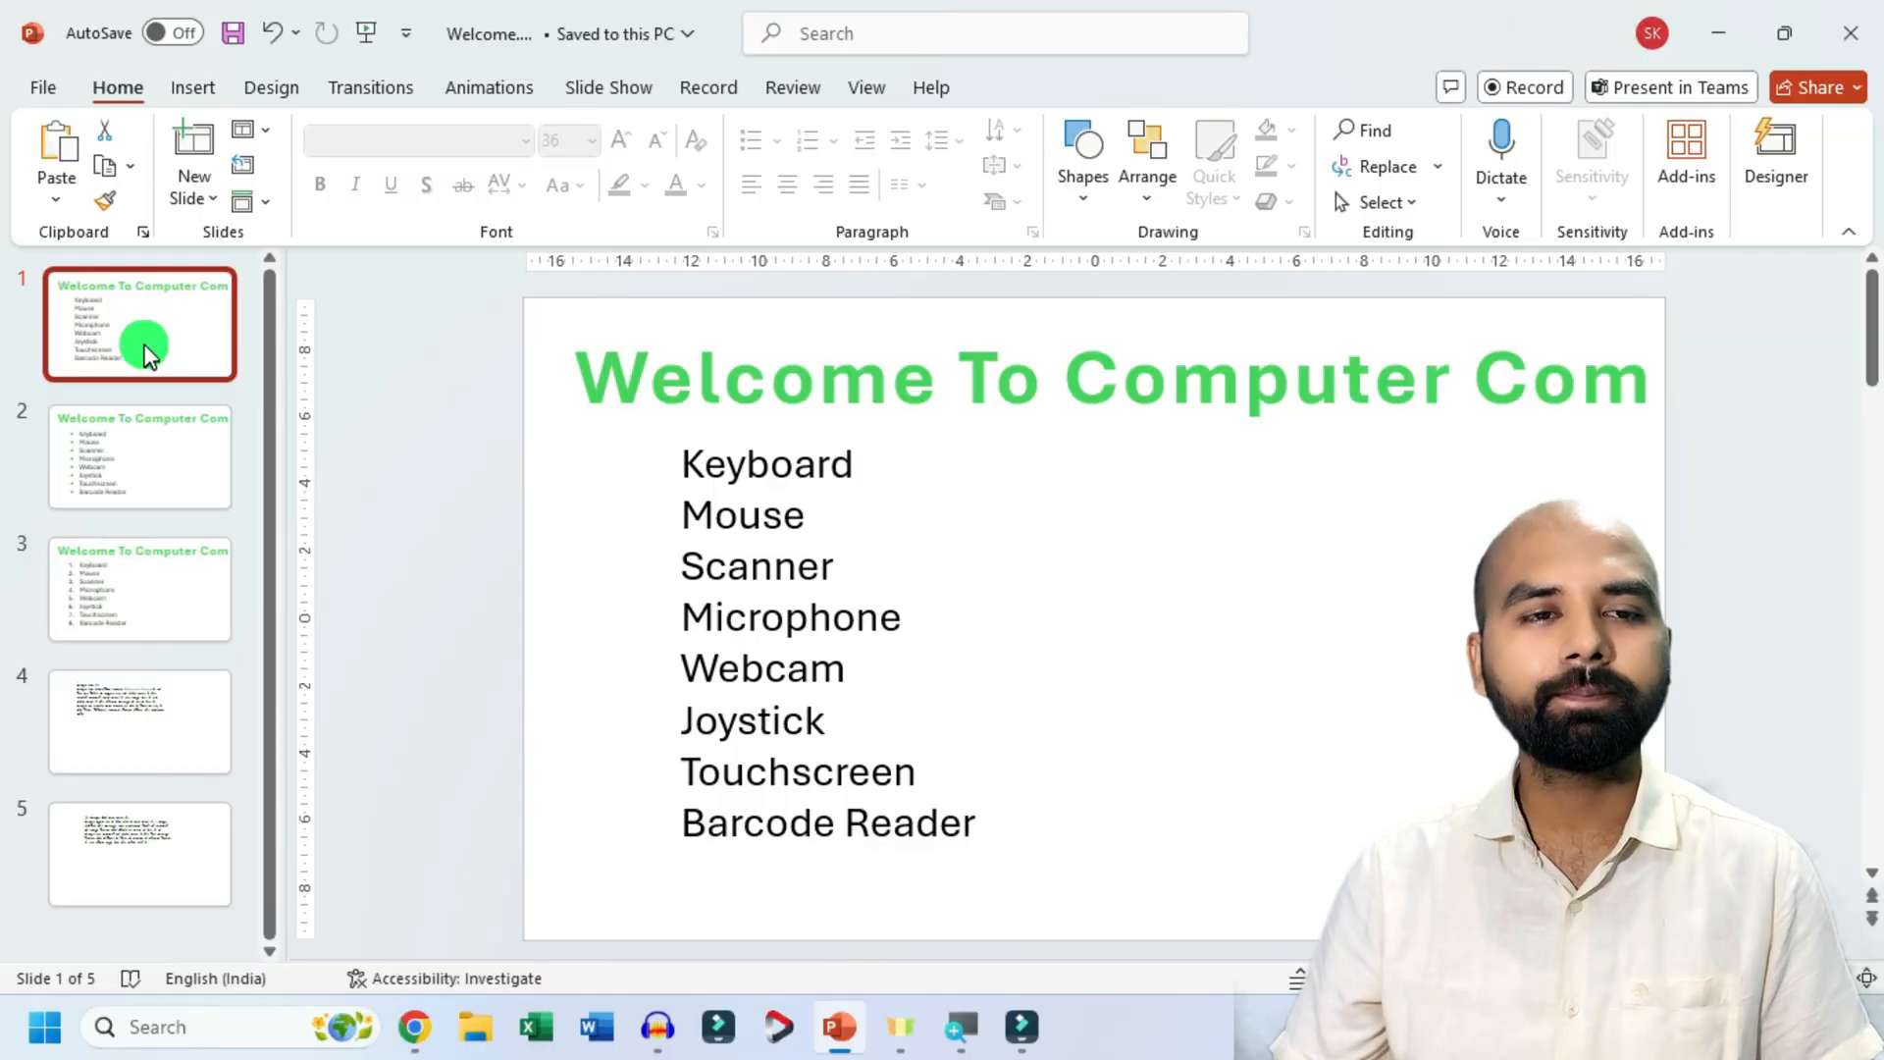
Look through the presentation's five slides to compare their lists and paragraphs, and return to slide 1.
left_click(150, 555)
left_click(147, 327)
left_click(151, 473)
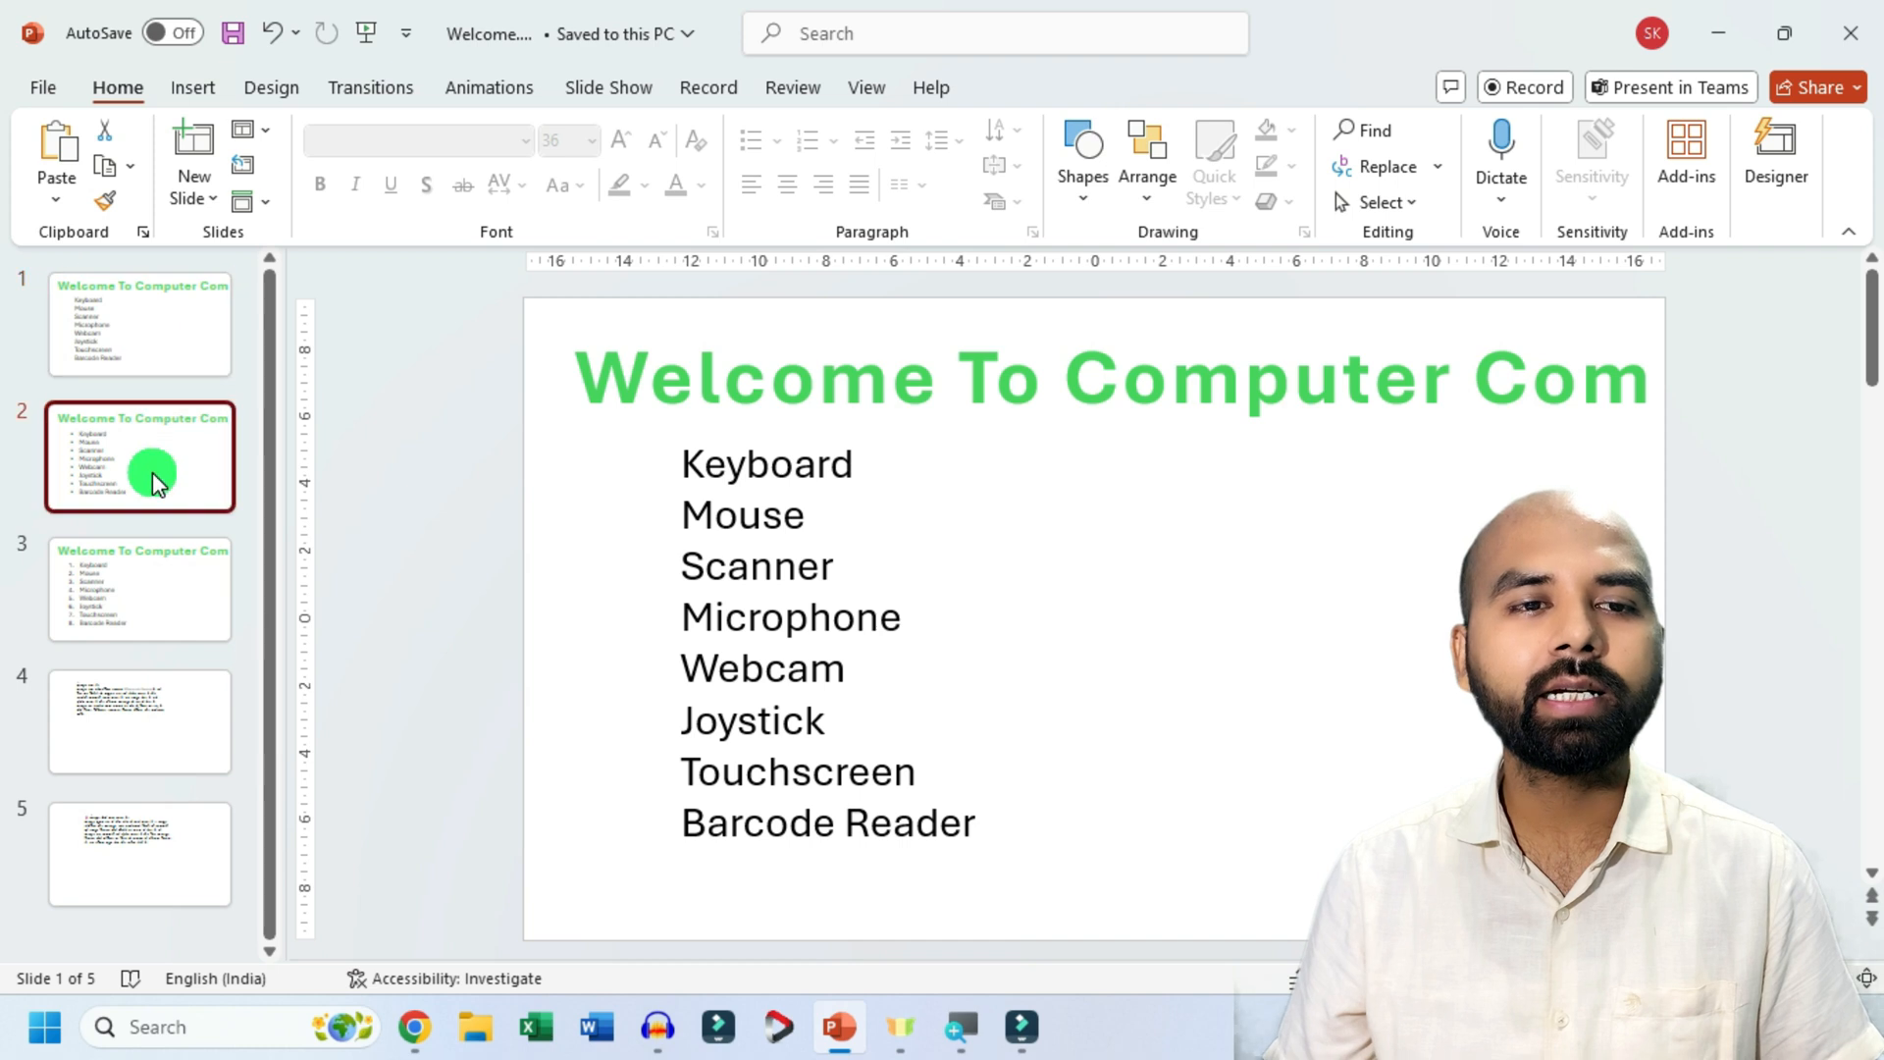
left_click(147, 568)
left_click(119, 730)
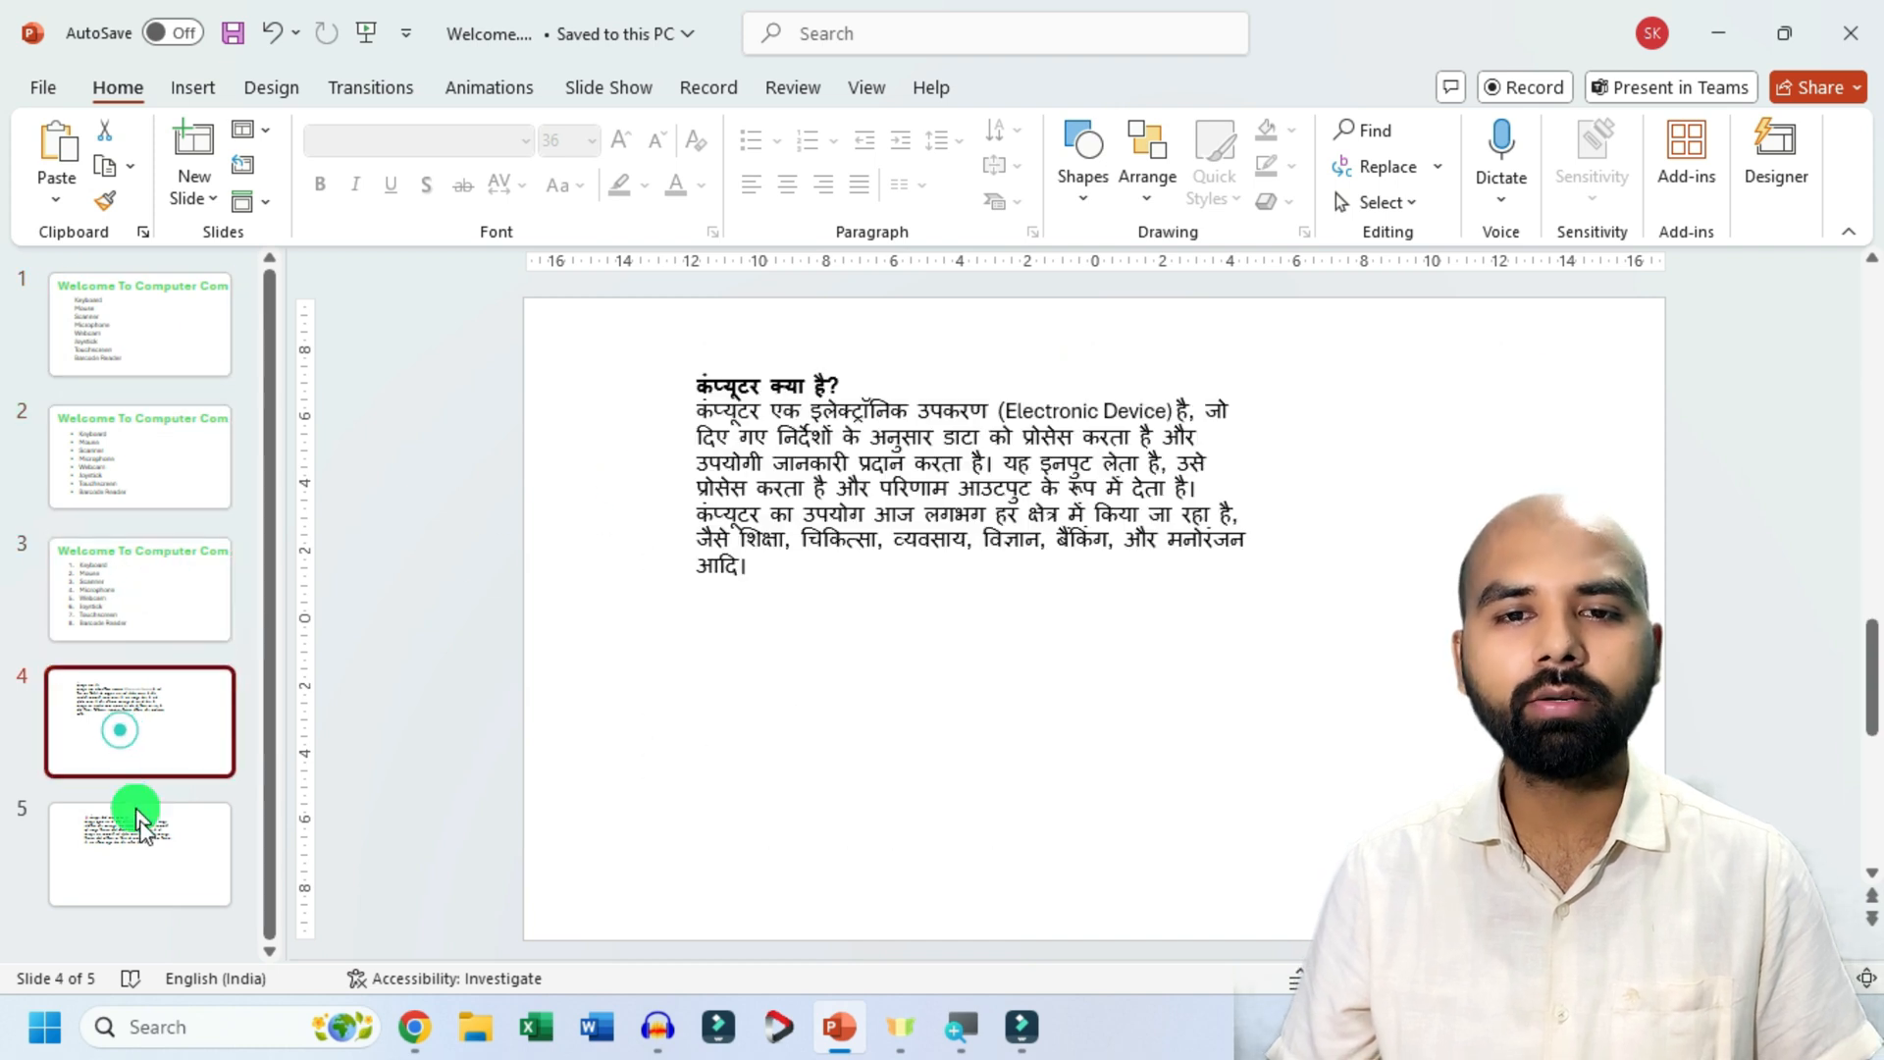
left_click(149, 842)
left_click(150, 716)
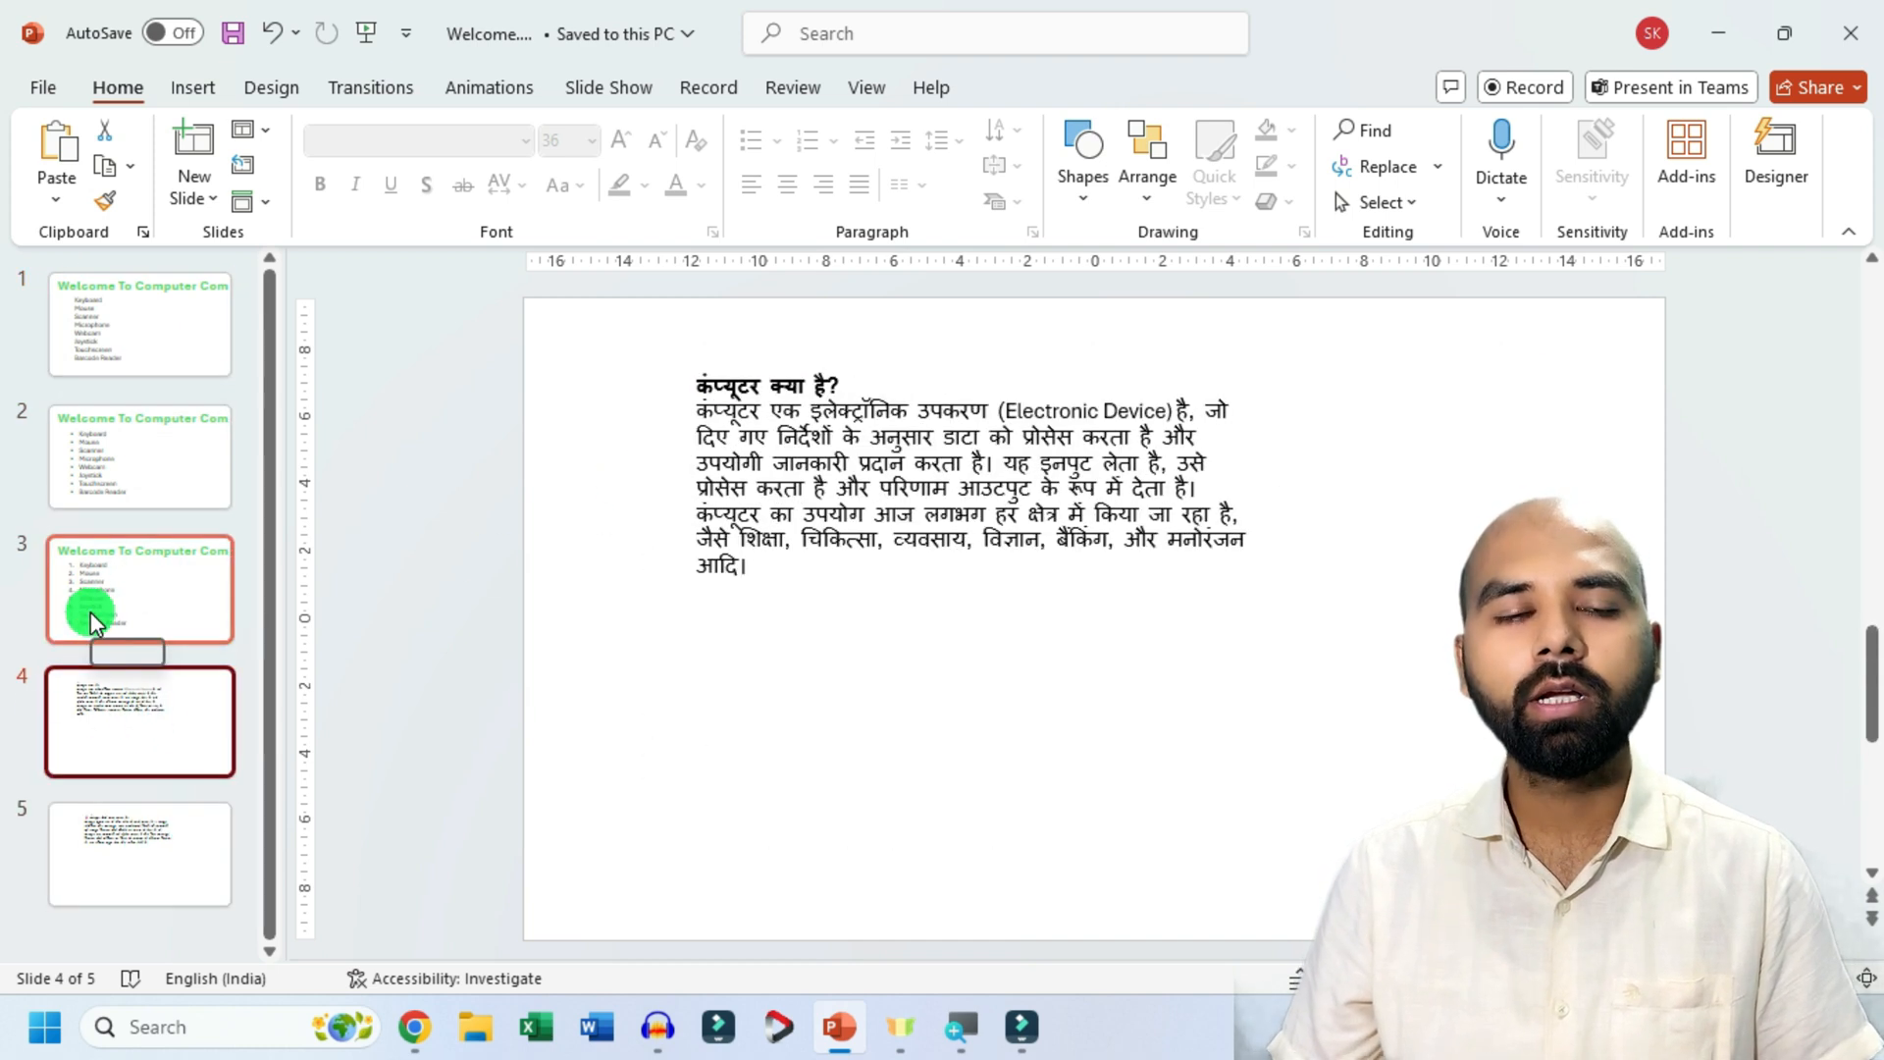
left_click(122, 469)
left_click(130, 345)
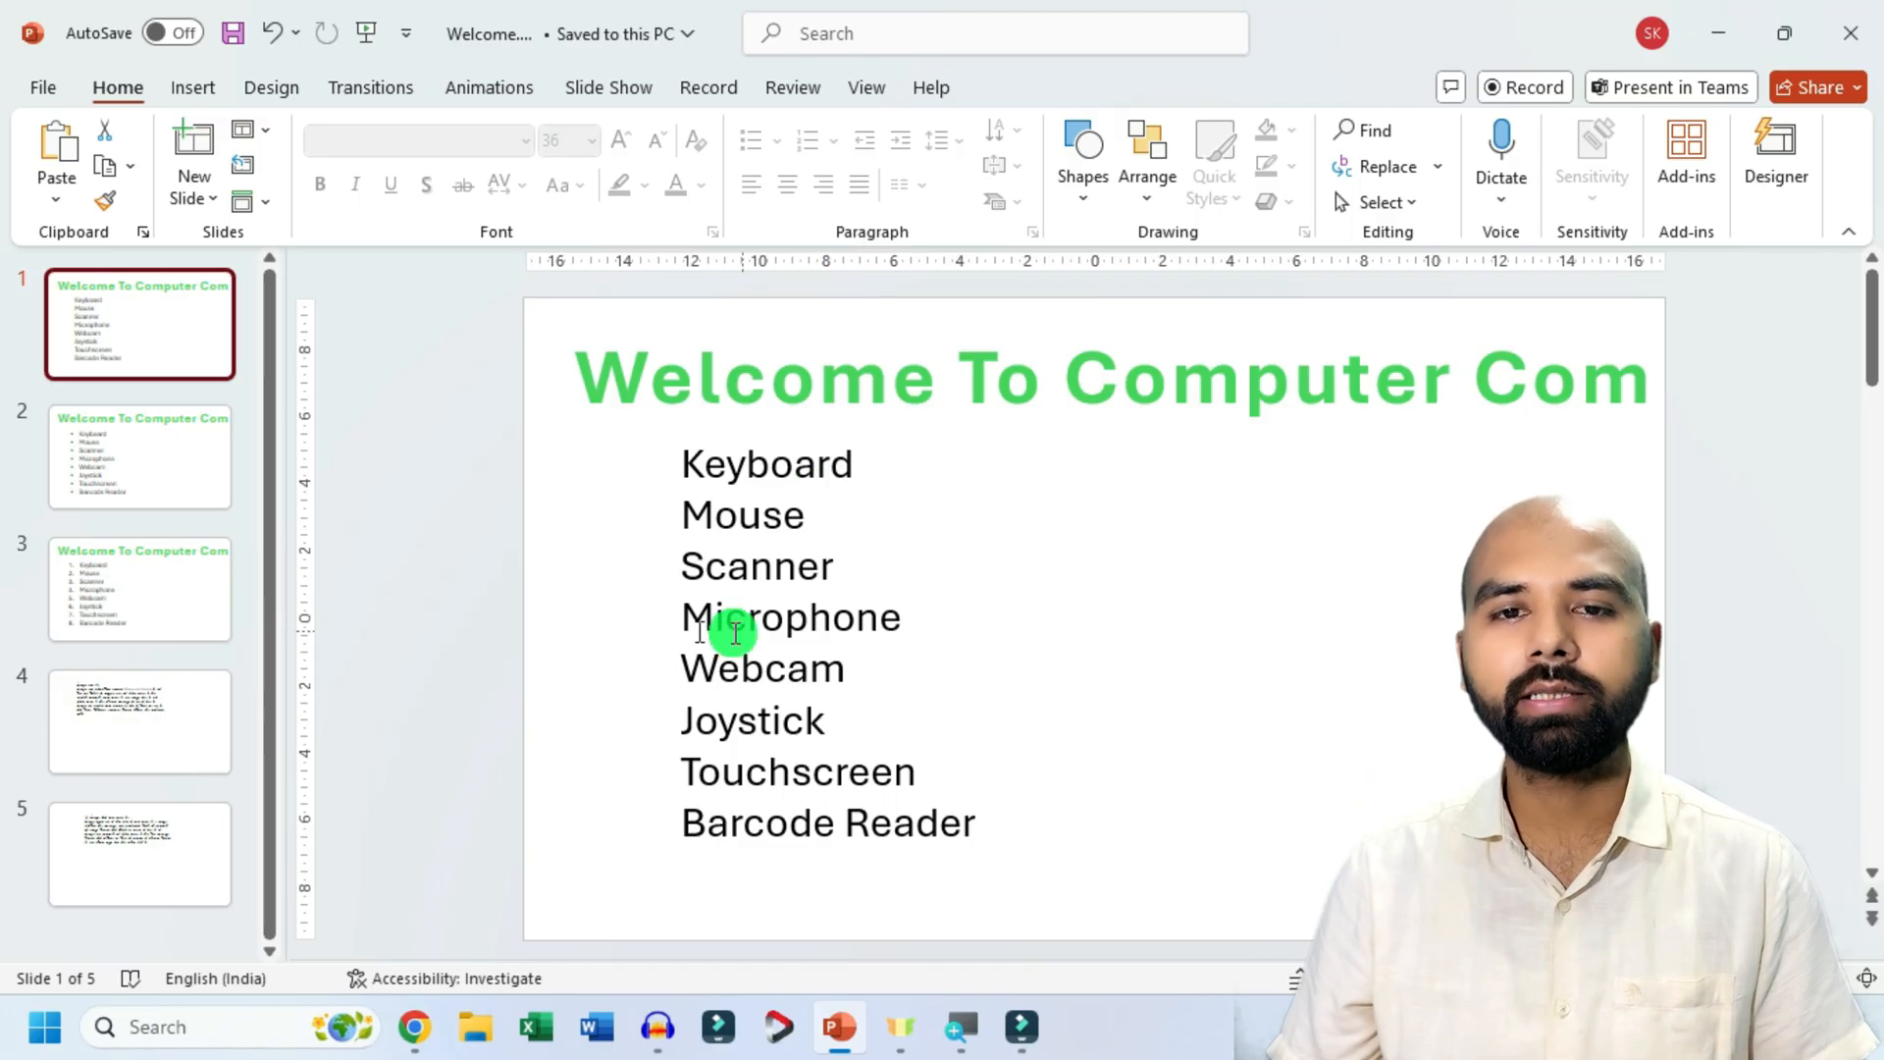
Shift the device list on slide 1 towards the left edge and draw an empty text box of similar height beside it.
left_click(807, 616)
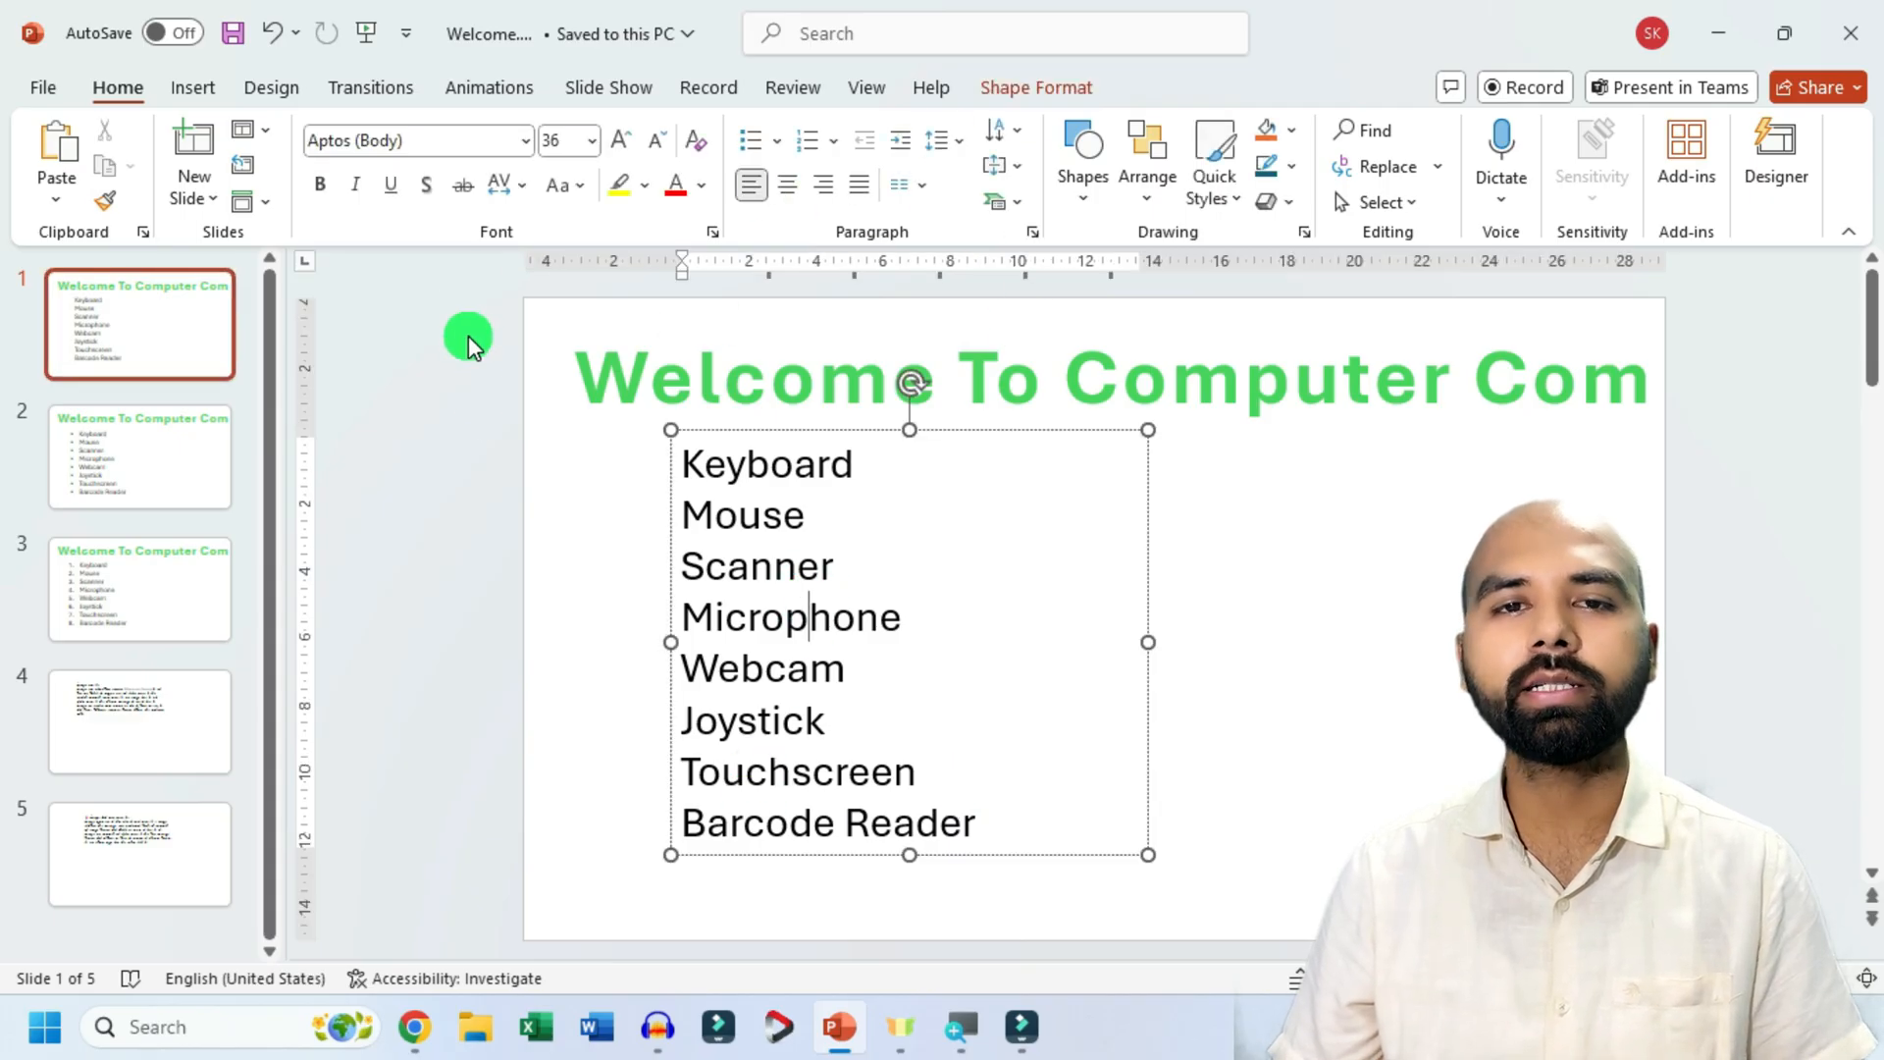
left_click_drag(785, 432, 697, 432)
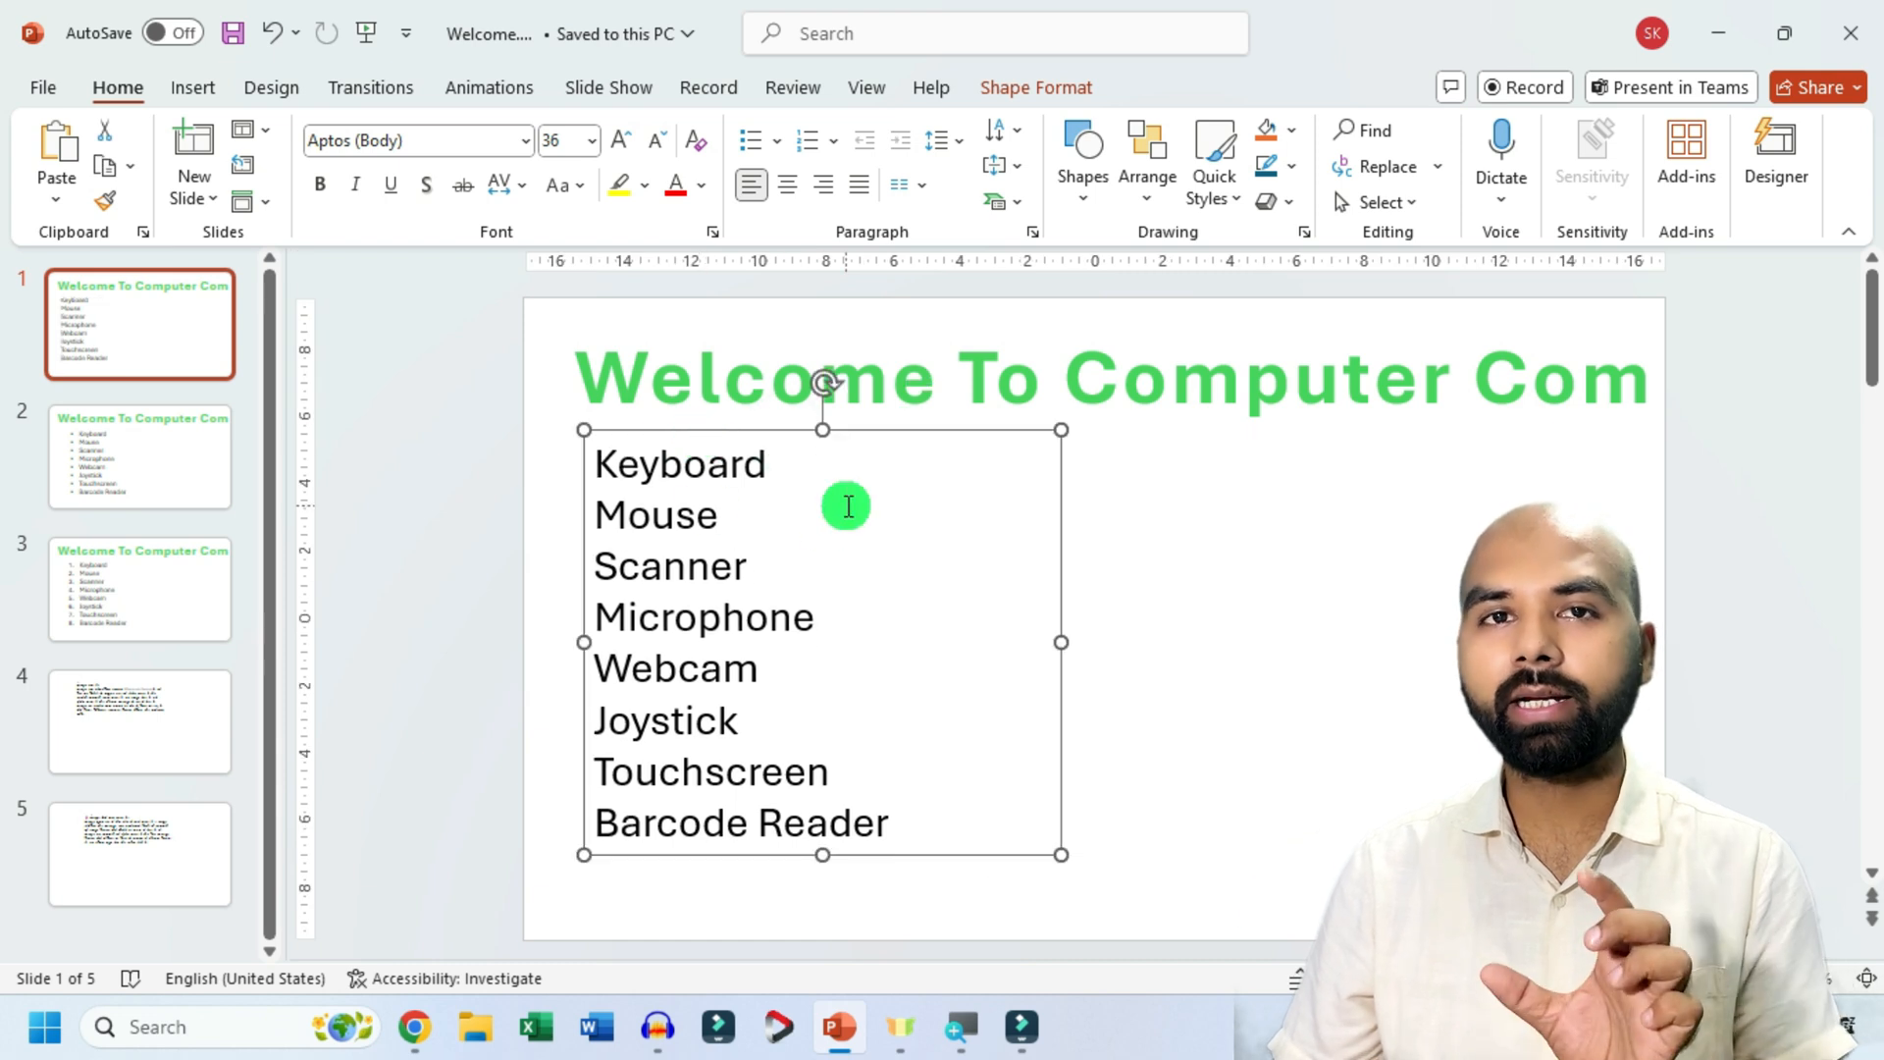
left_click(1091, 204)
left_click(1070, 265)
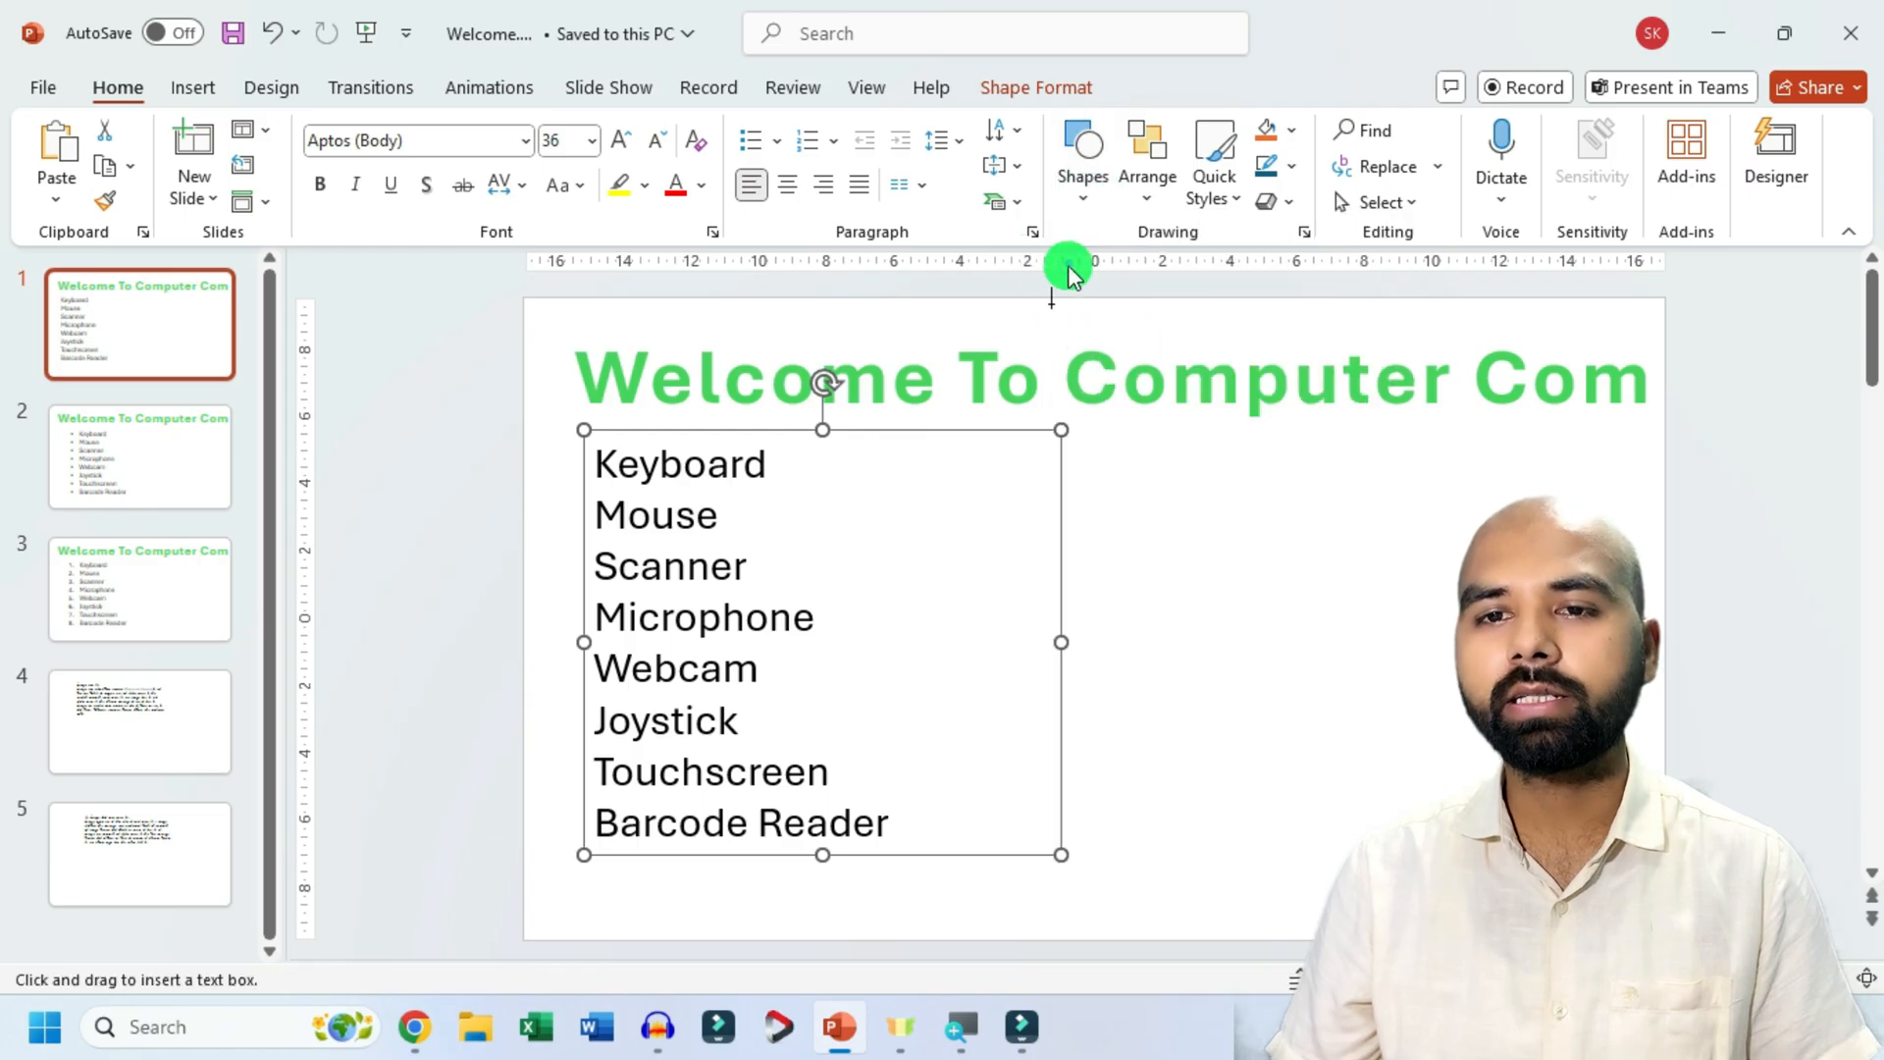
left_click_drag(1097, 433, 1514, 853)
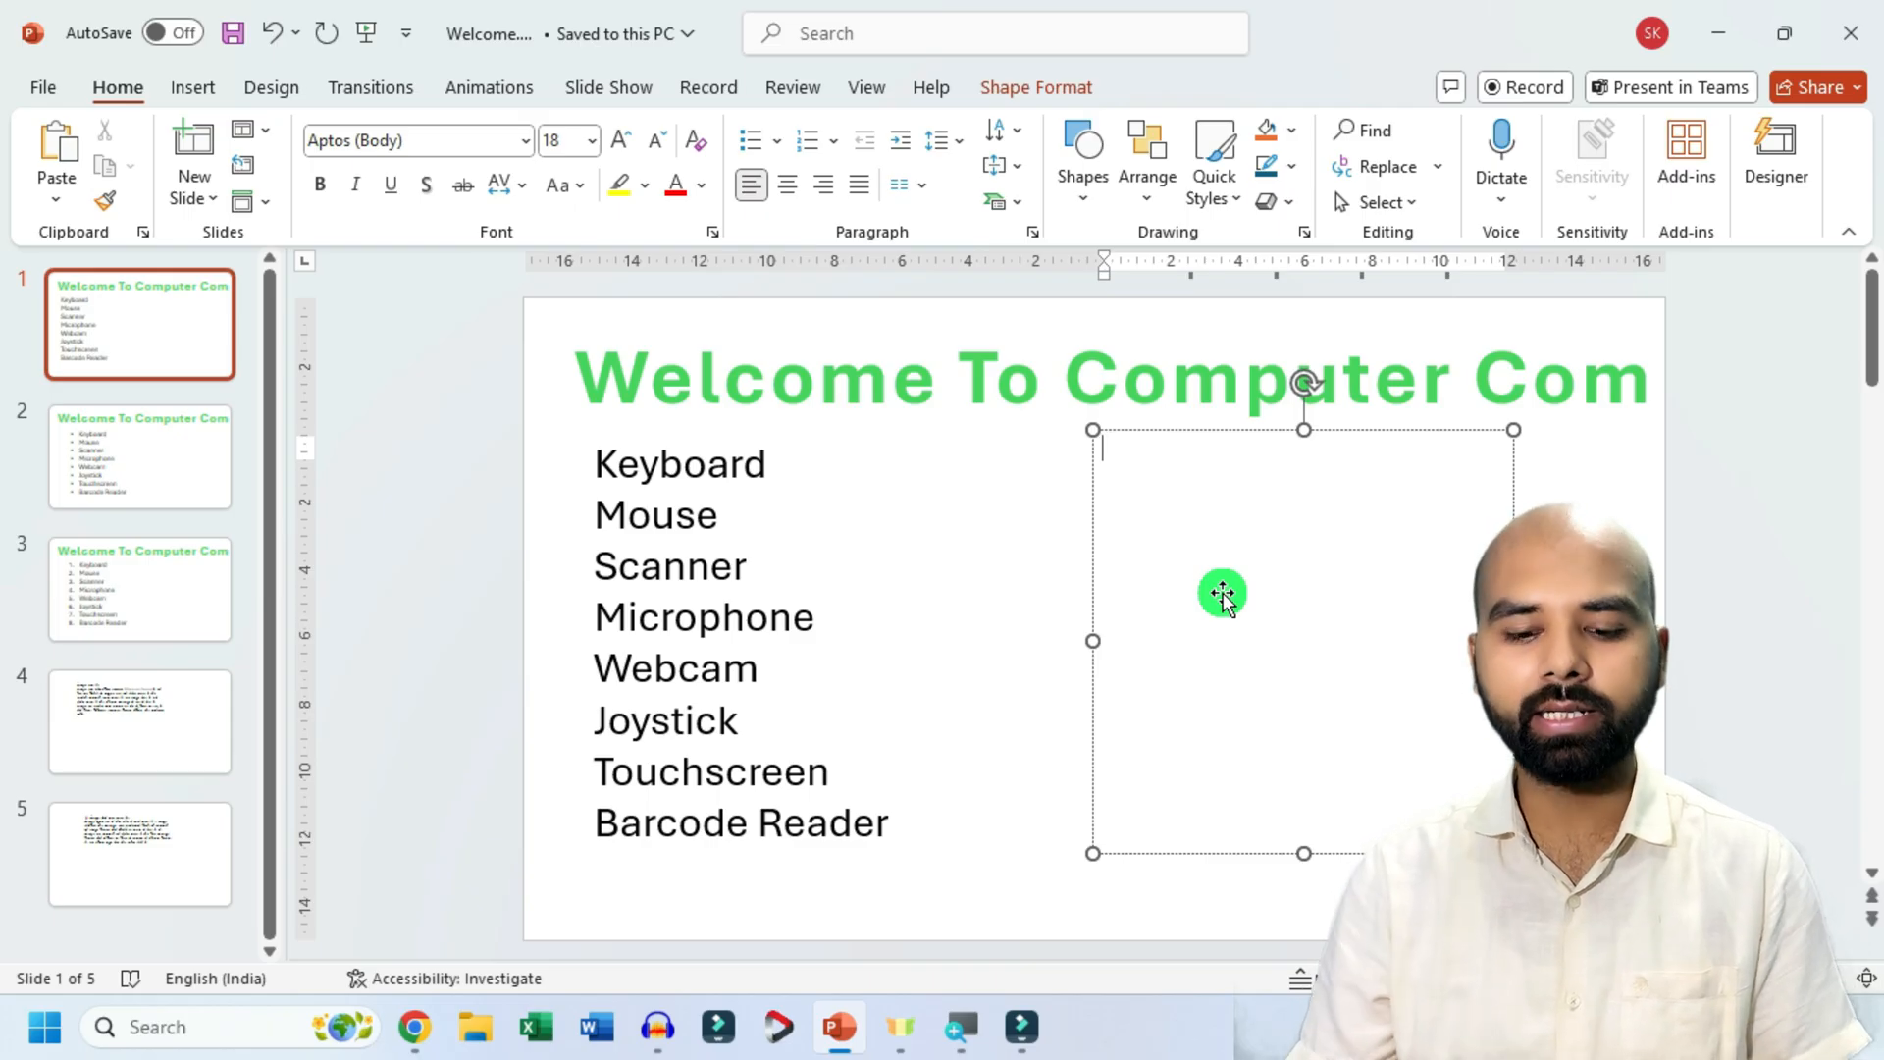
Enter Keyboard, Mouse, Scanner and Microphone on separate lines in the new text box.
type("keyboard")
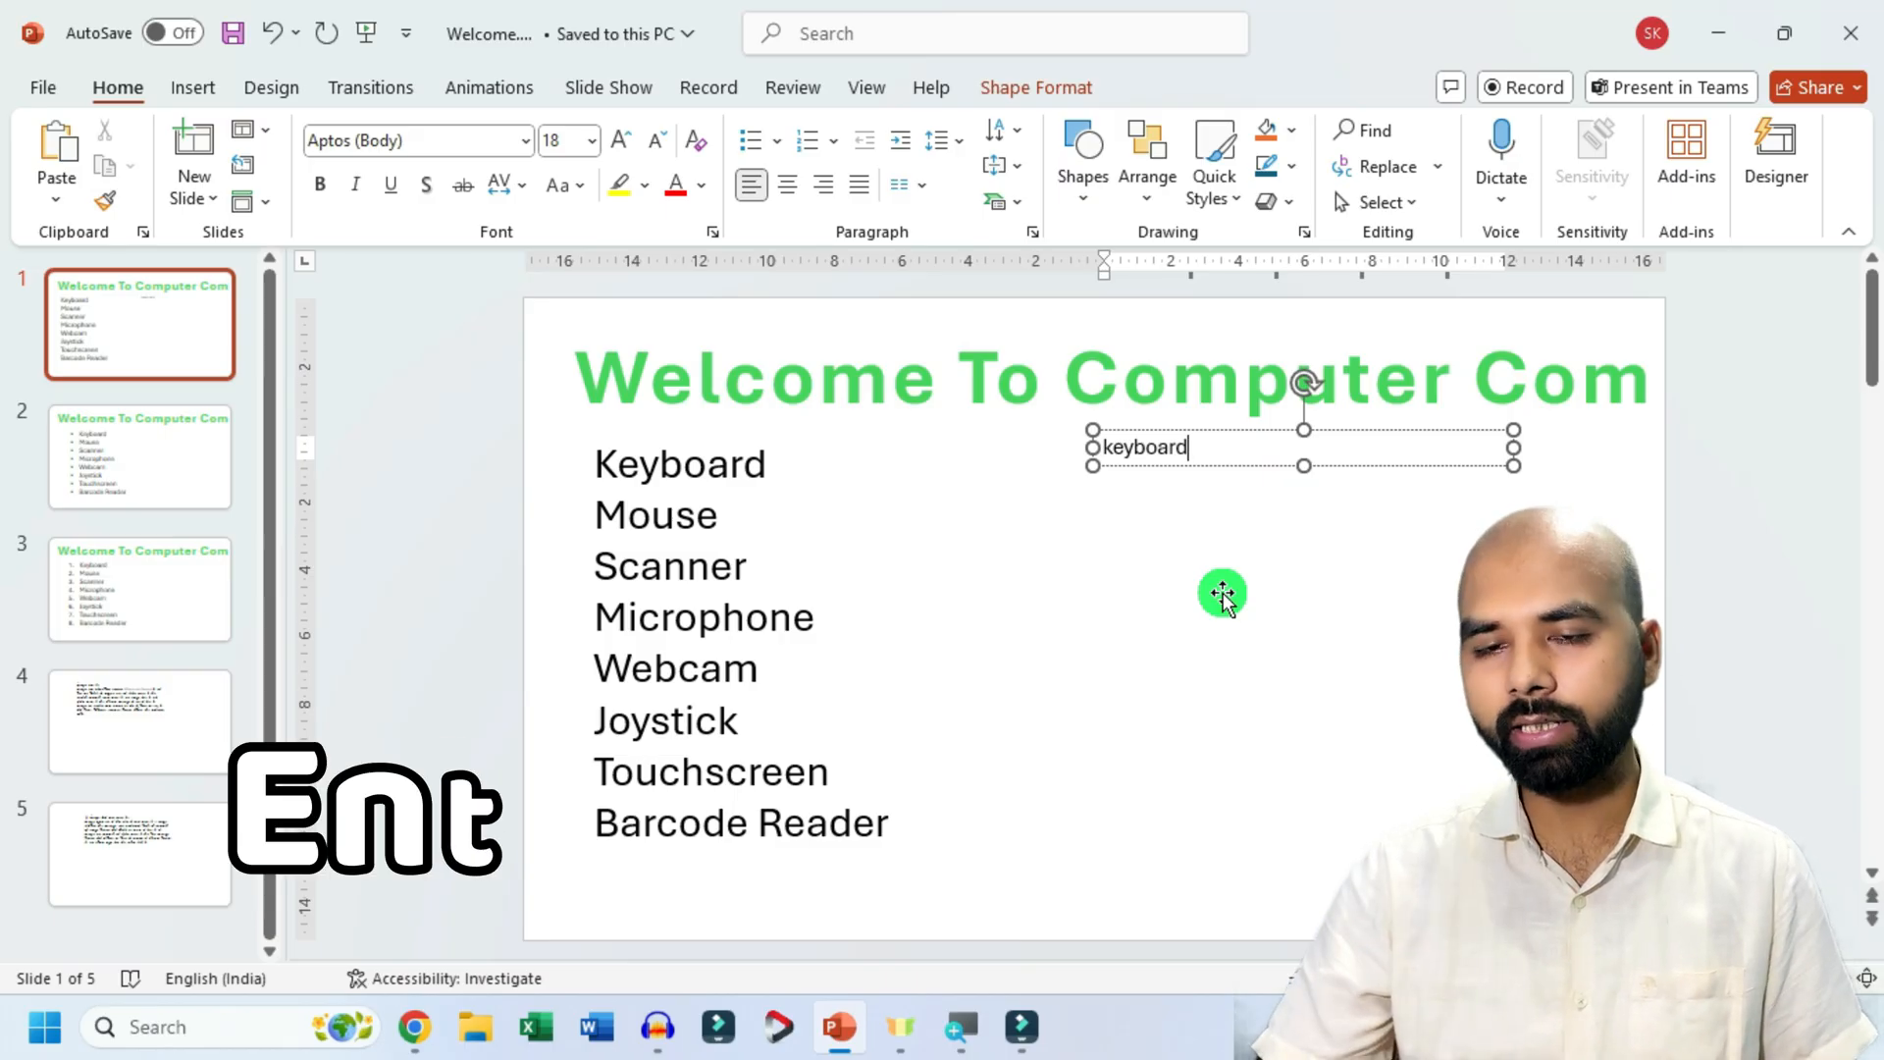
key("Return")
type("mou")
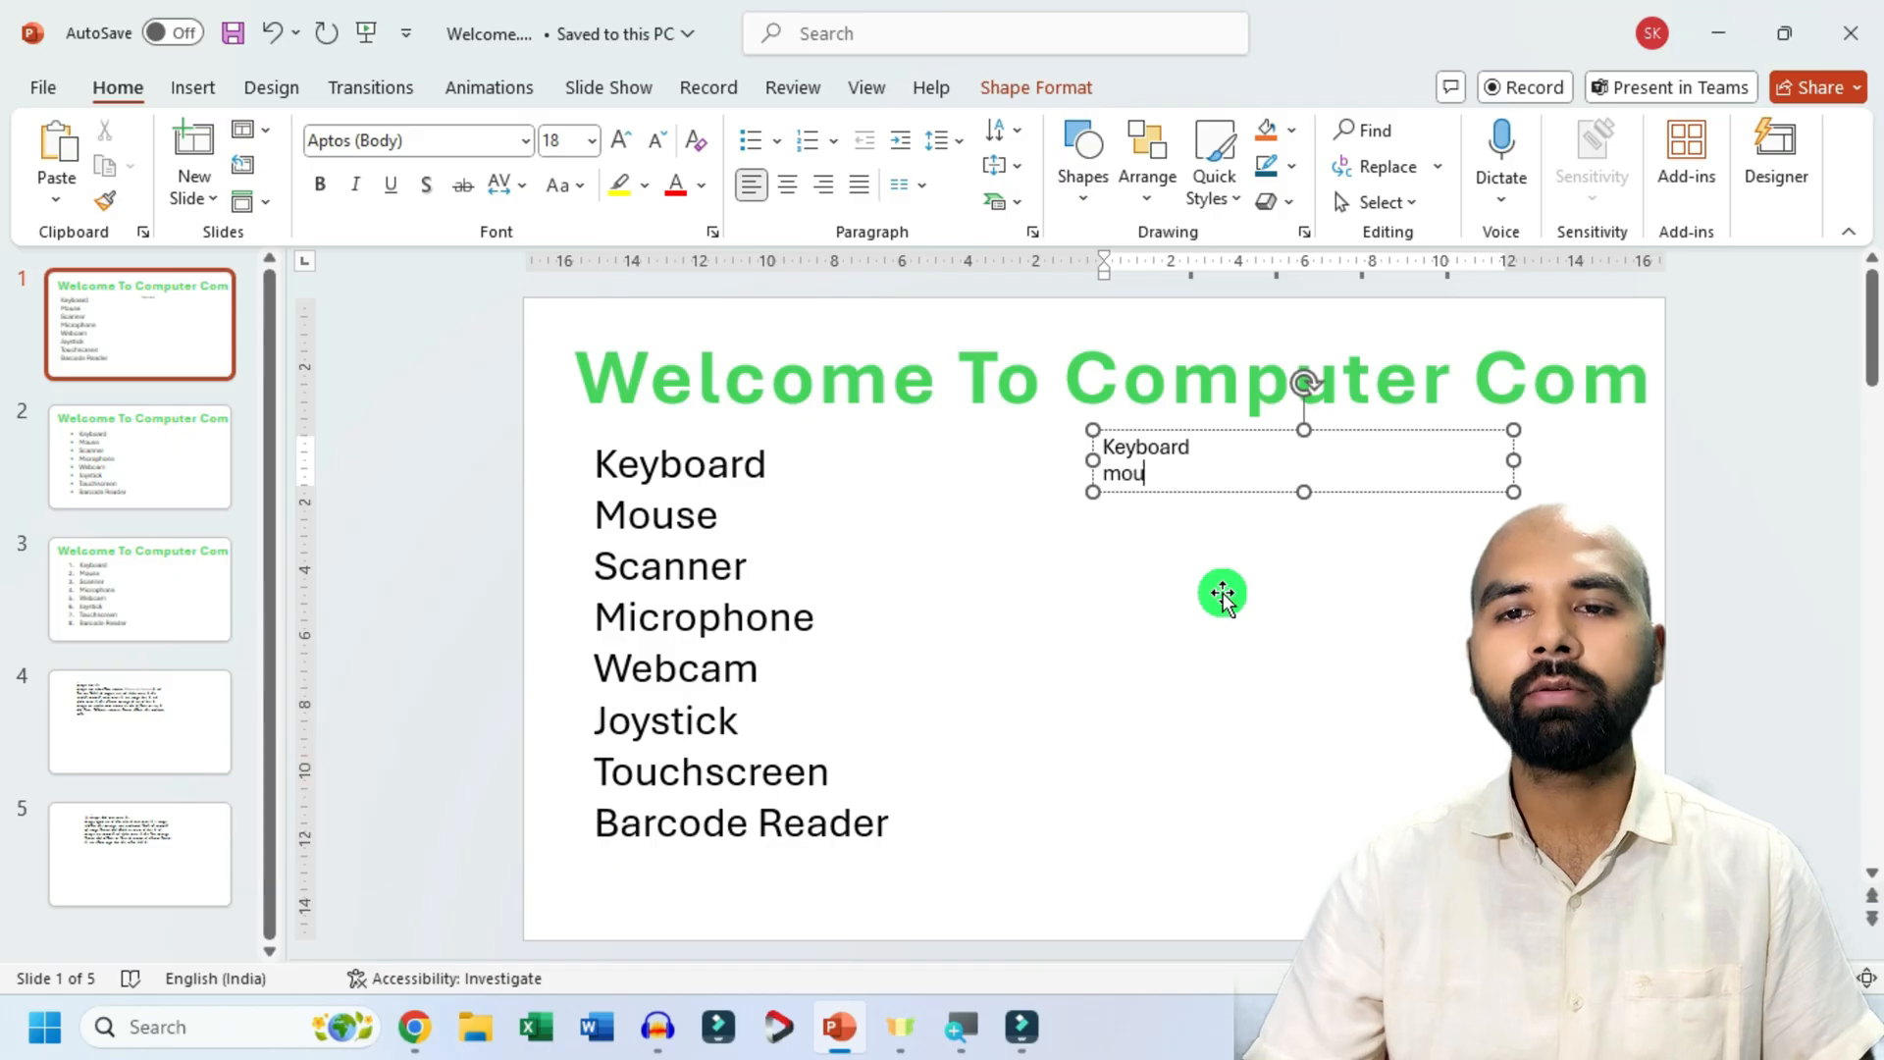
type("se")
key("Return")
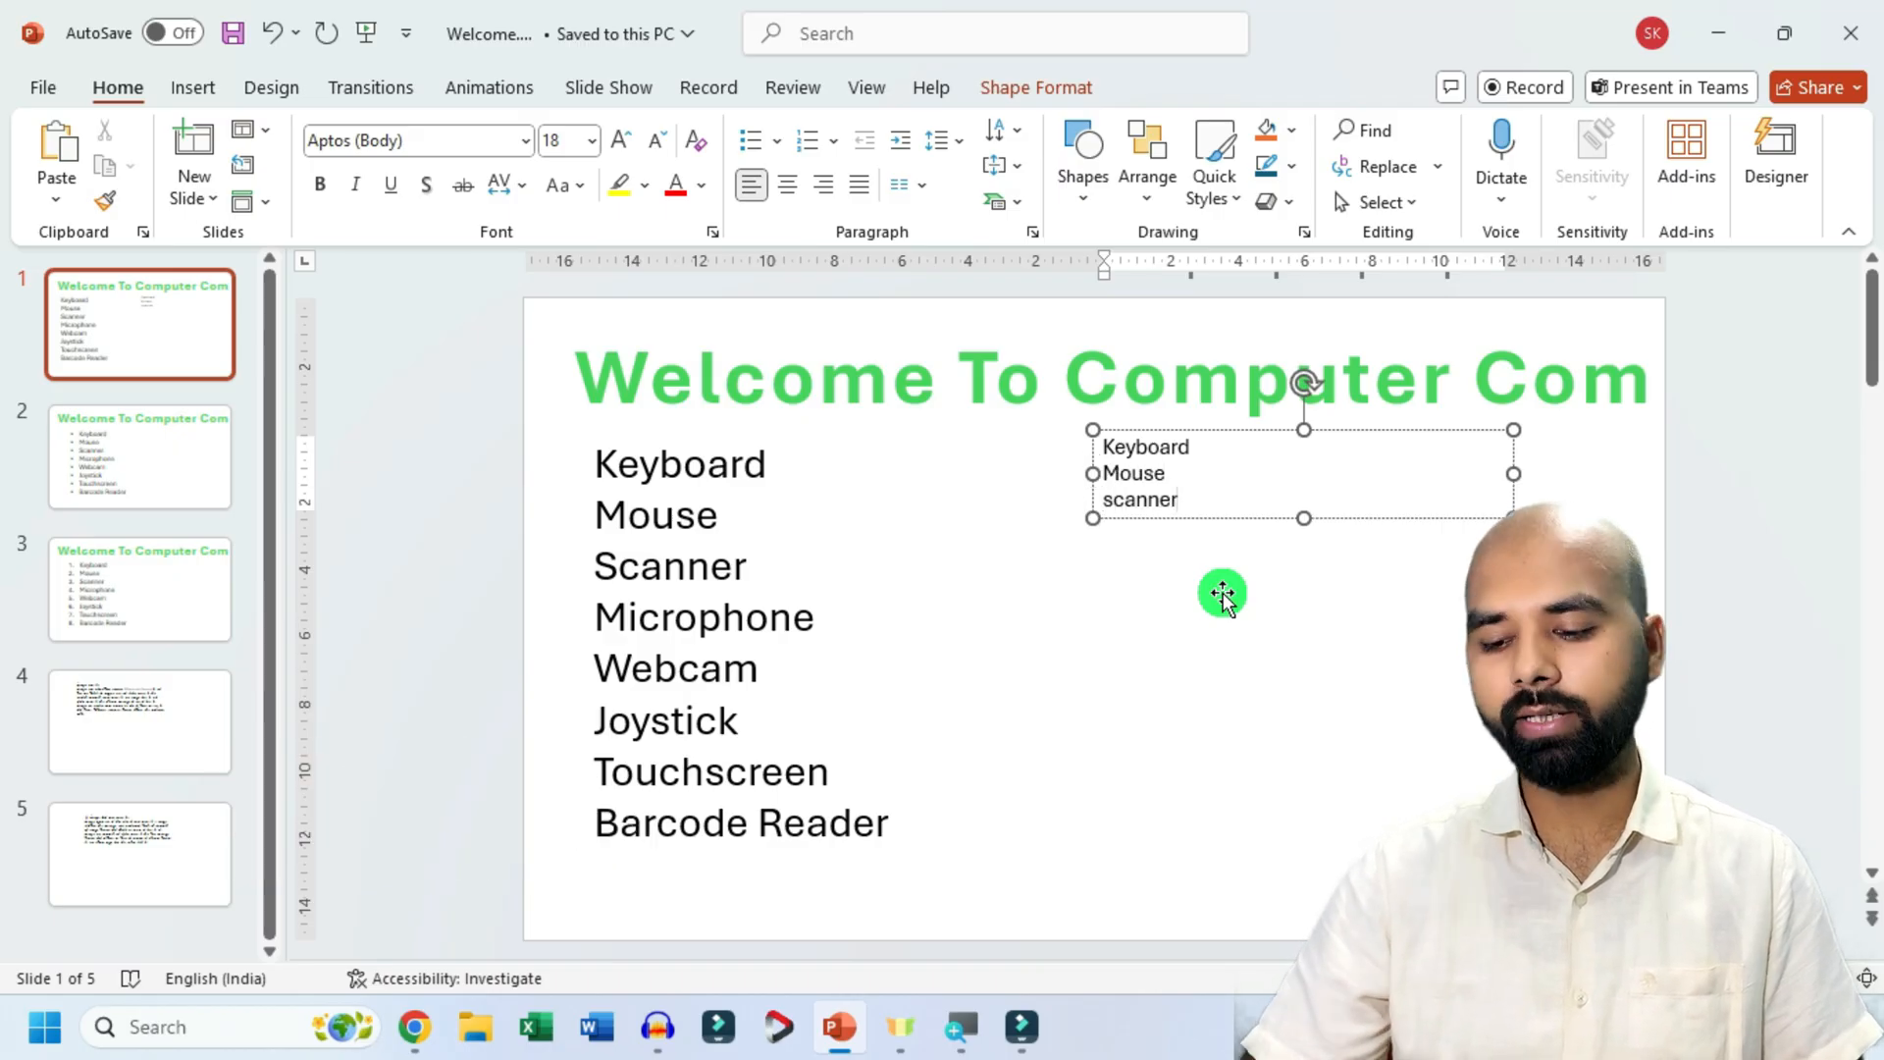
type("scanner")
key("Return")
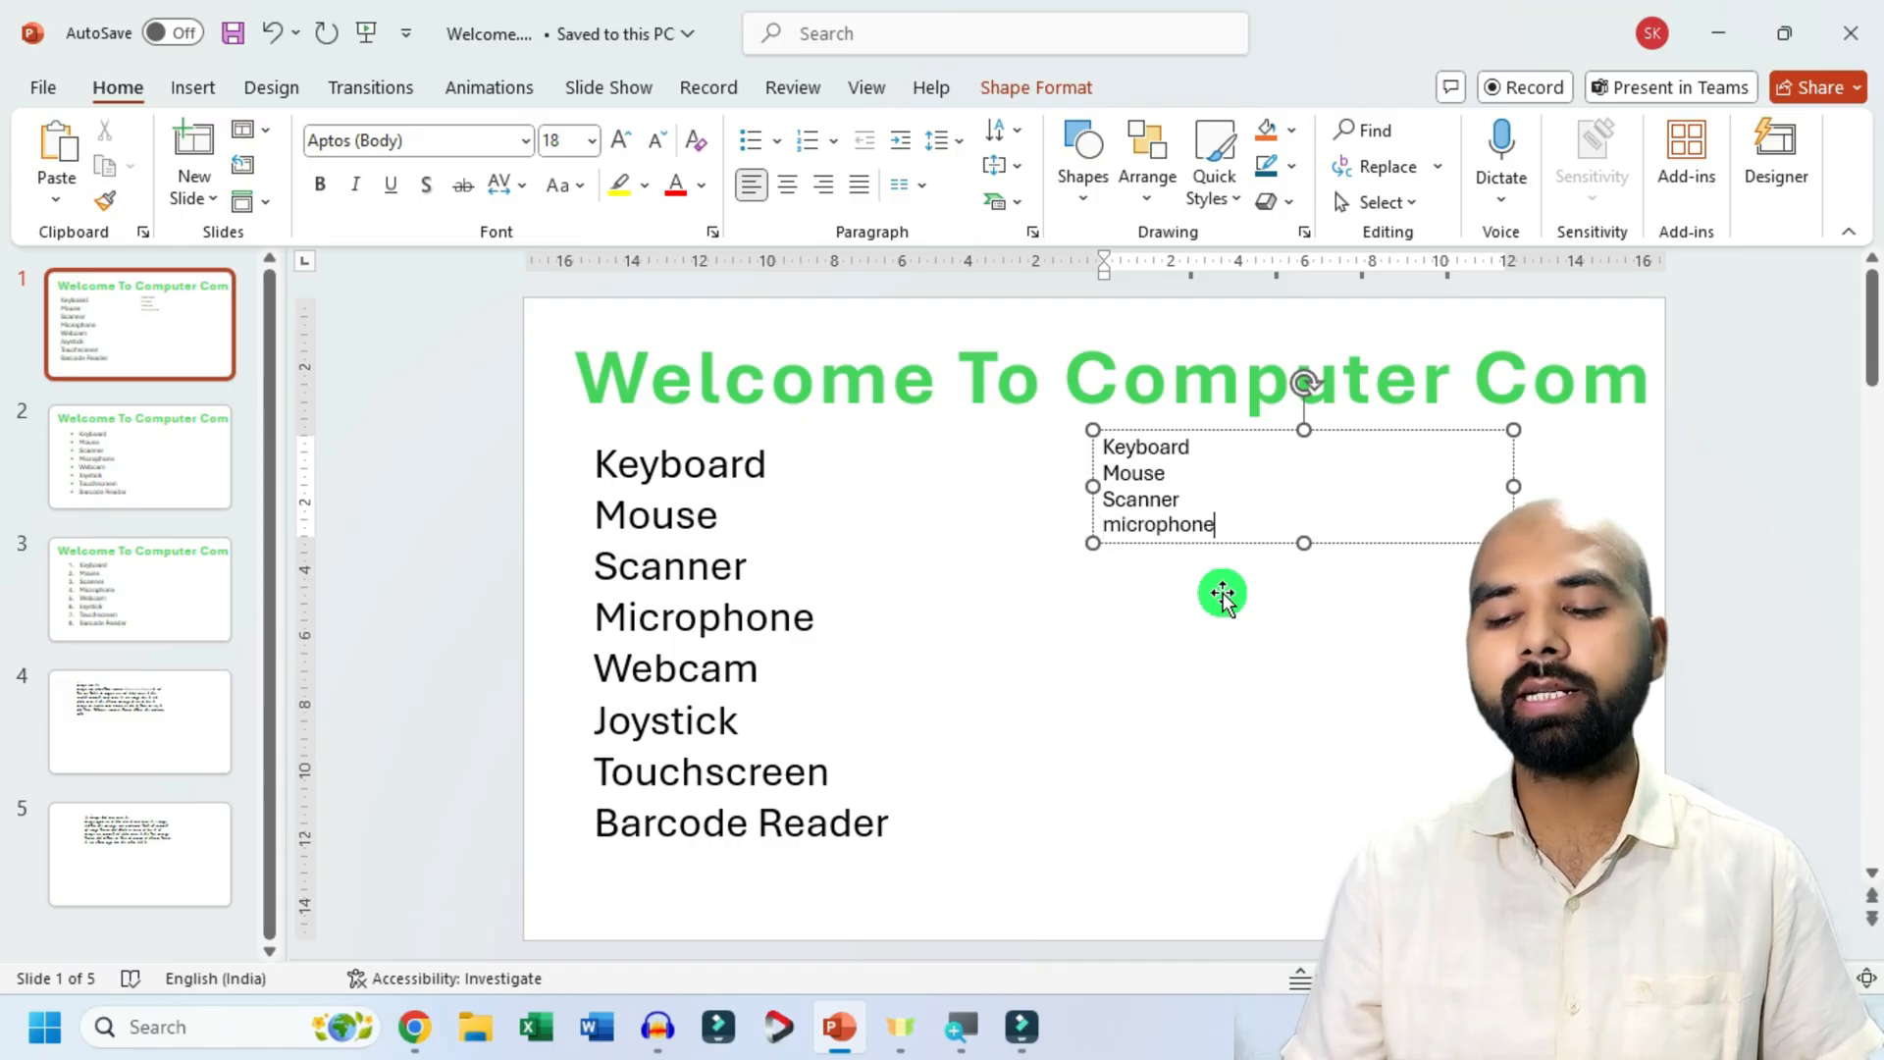
type("microphone")
key("Return")
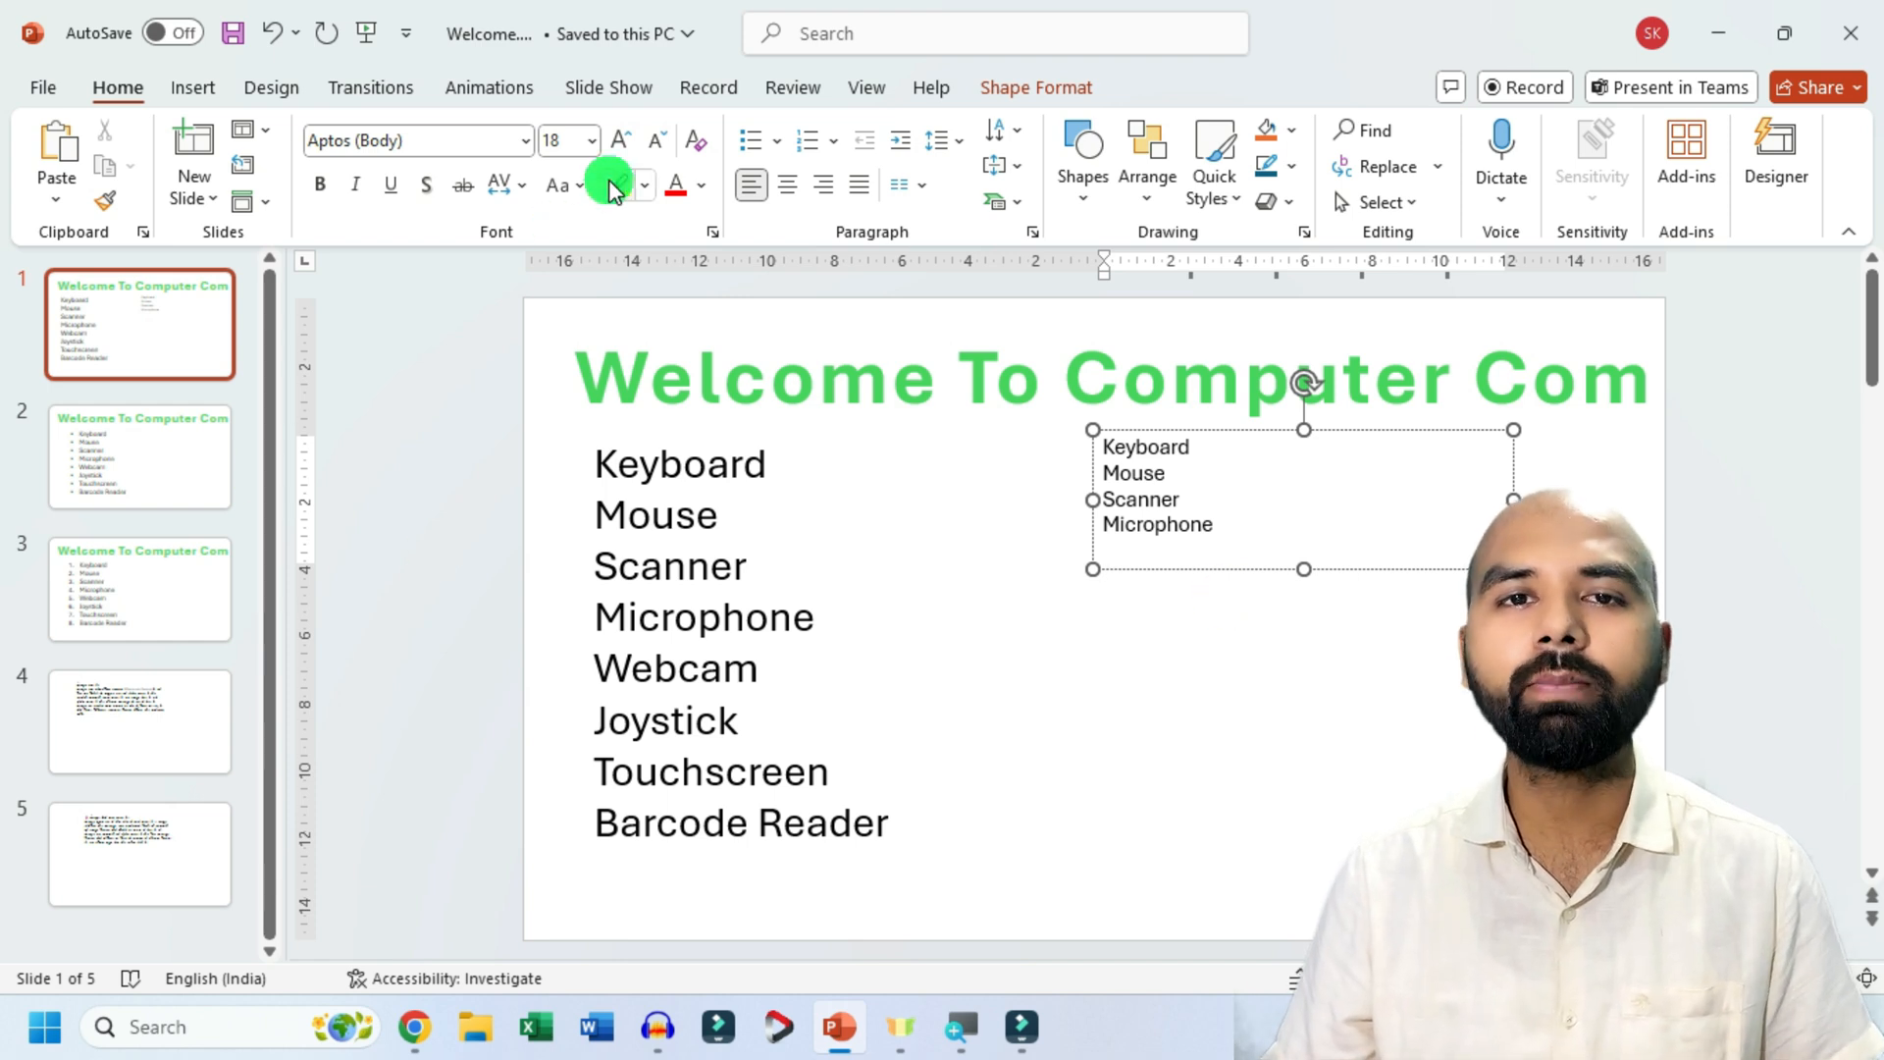
Enlarge all text in the new text box on slide 1 to font size 32.
left_click(1119, 434)
left_click(632, 137)
left_click(632, 137)
left_click(632, 137)
left_click(632, 137)
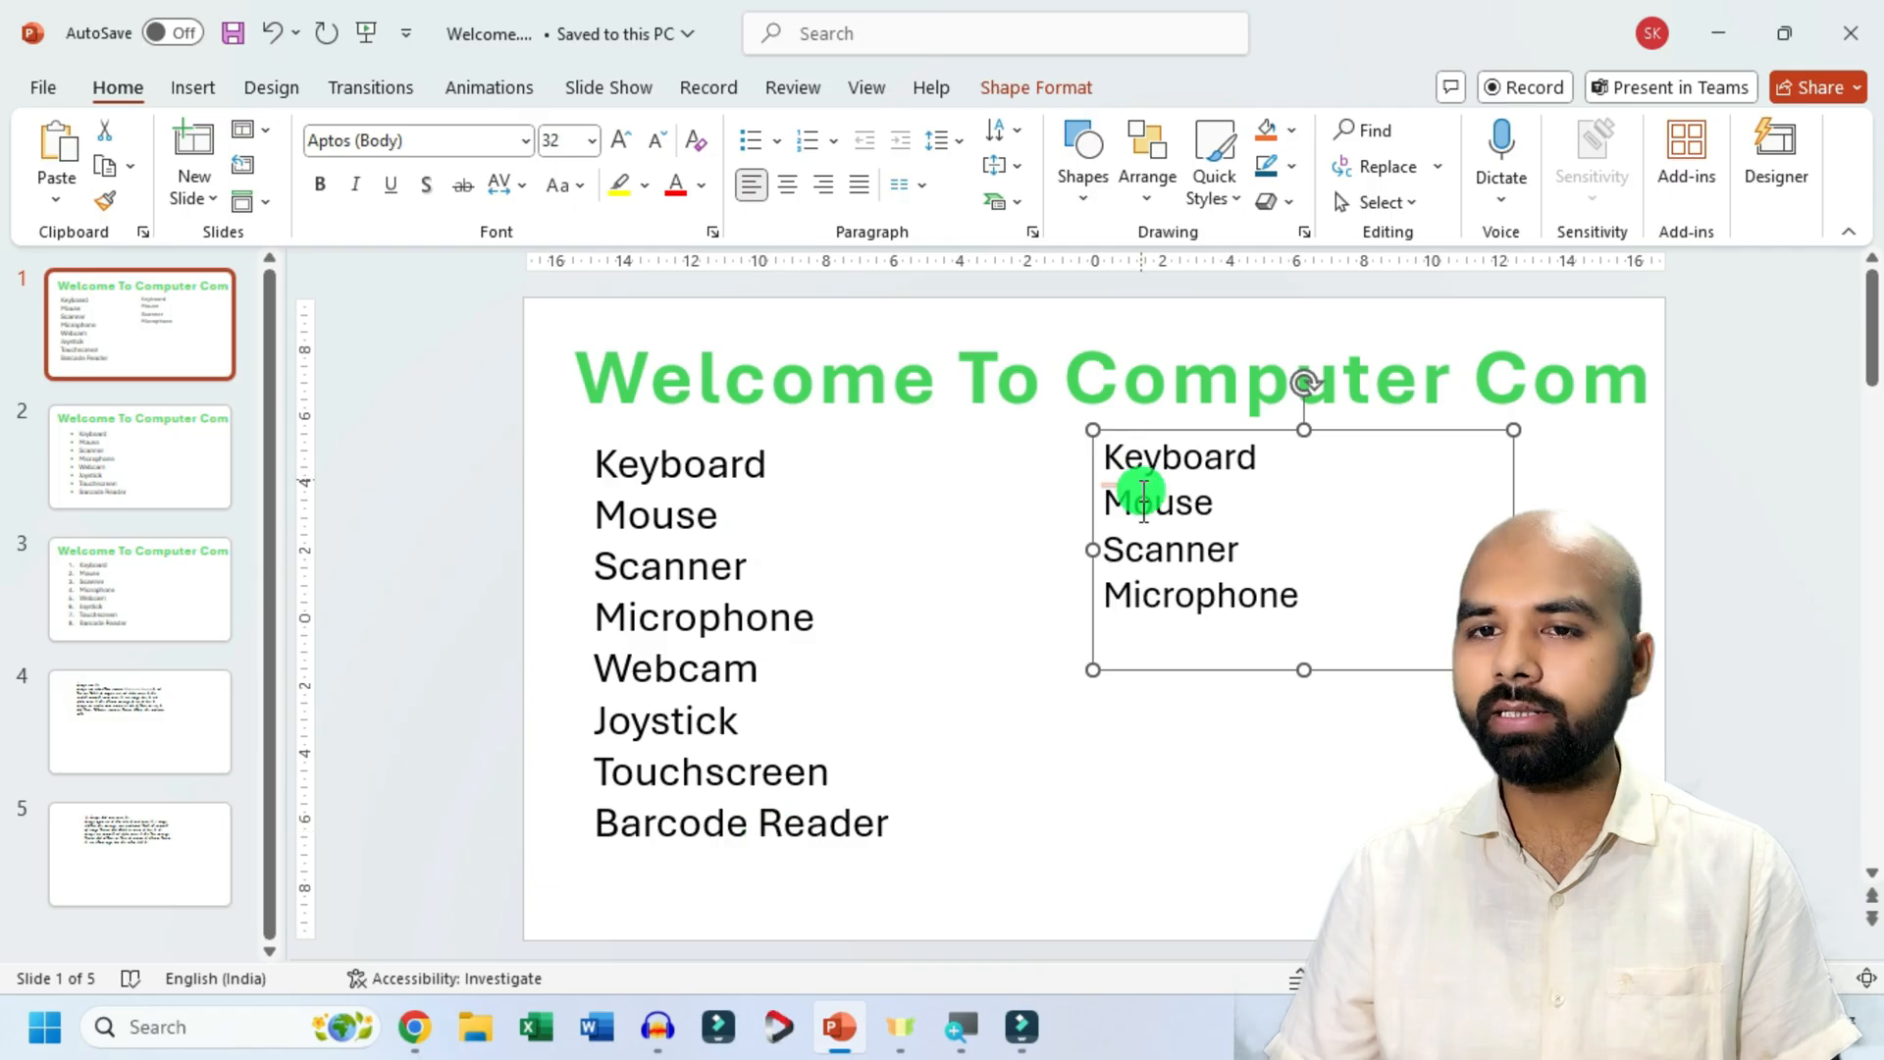
Compare the bulleted list on slide 2 with the numbered one on slide 3, and draw a text box beside slide 2's list.
left_click(161, 480)
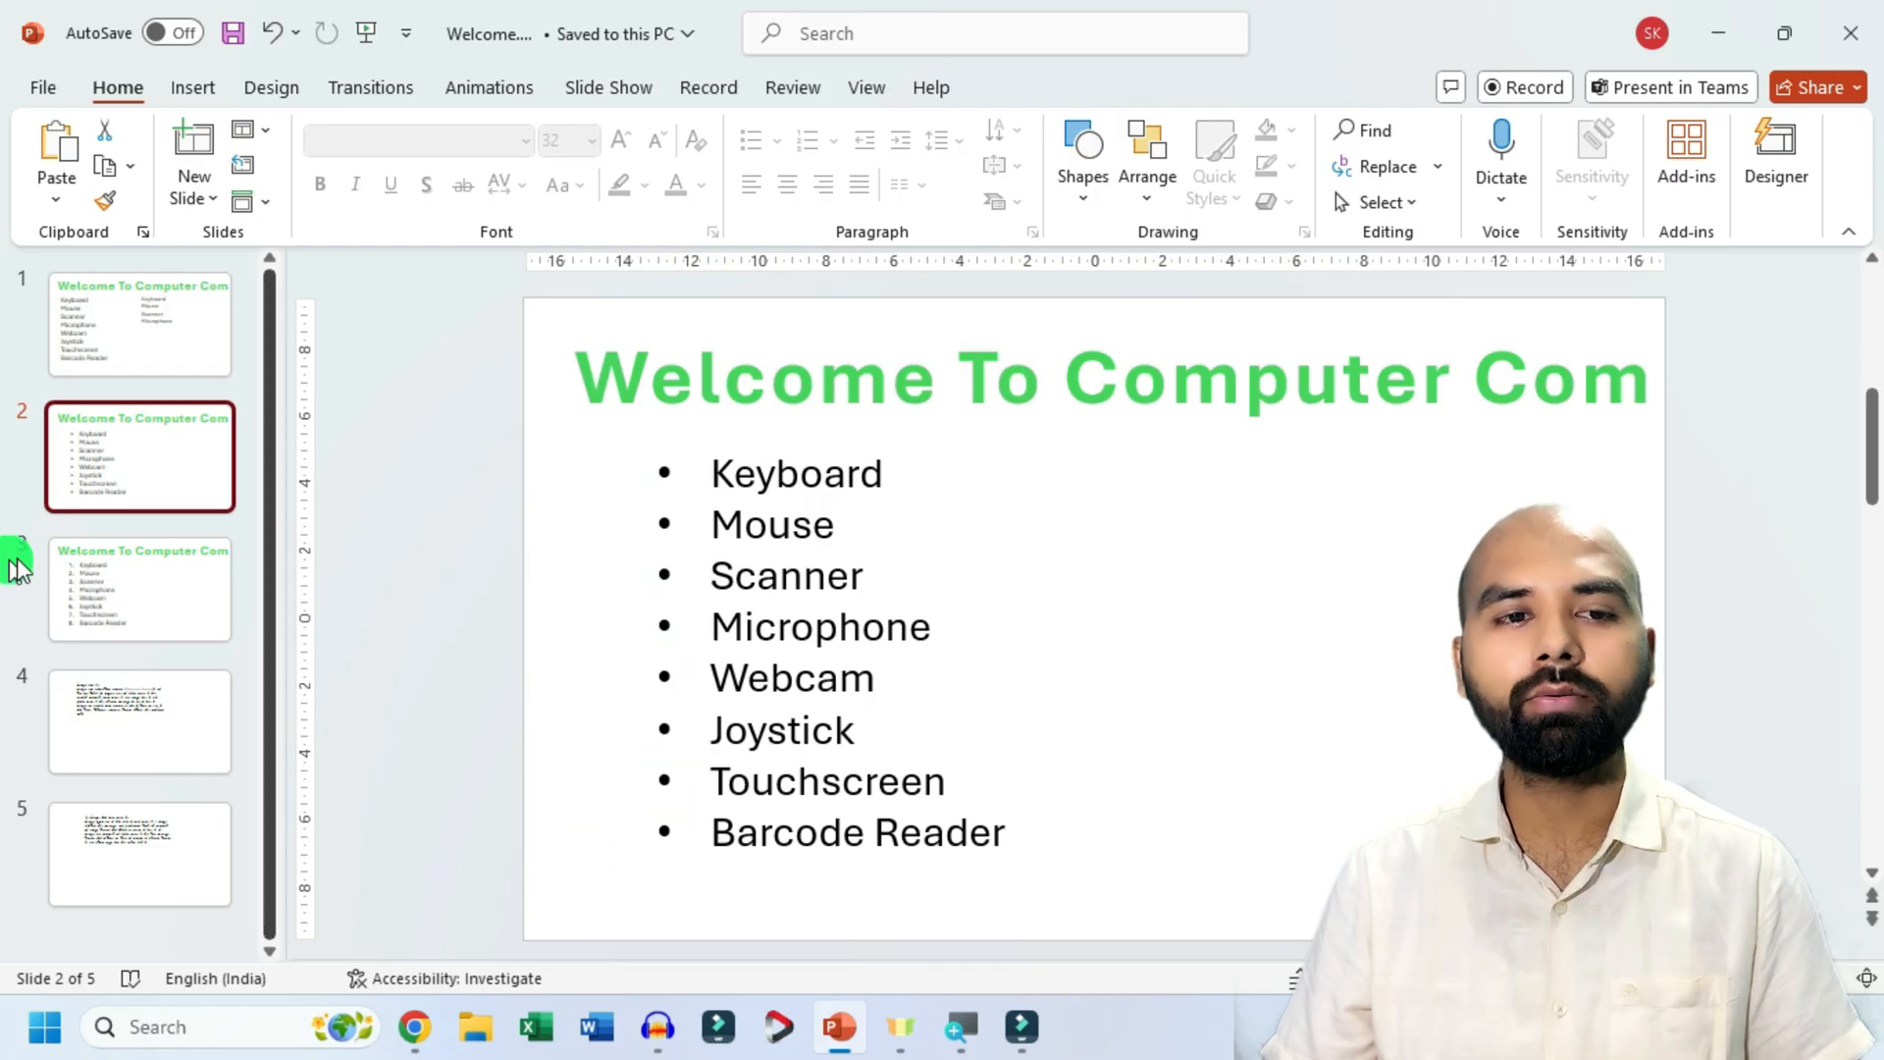
left_click(92, 568)
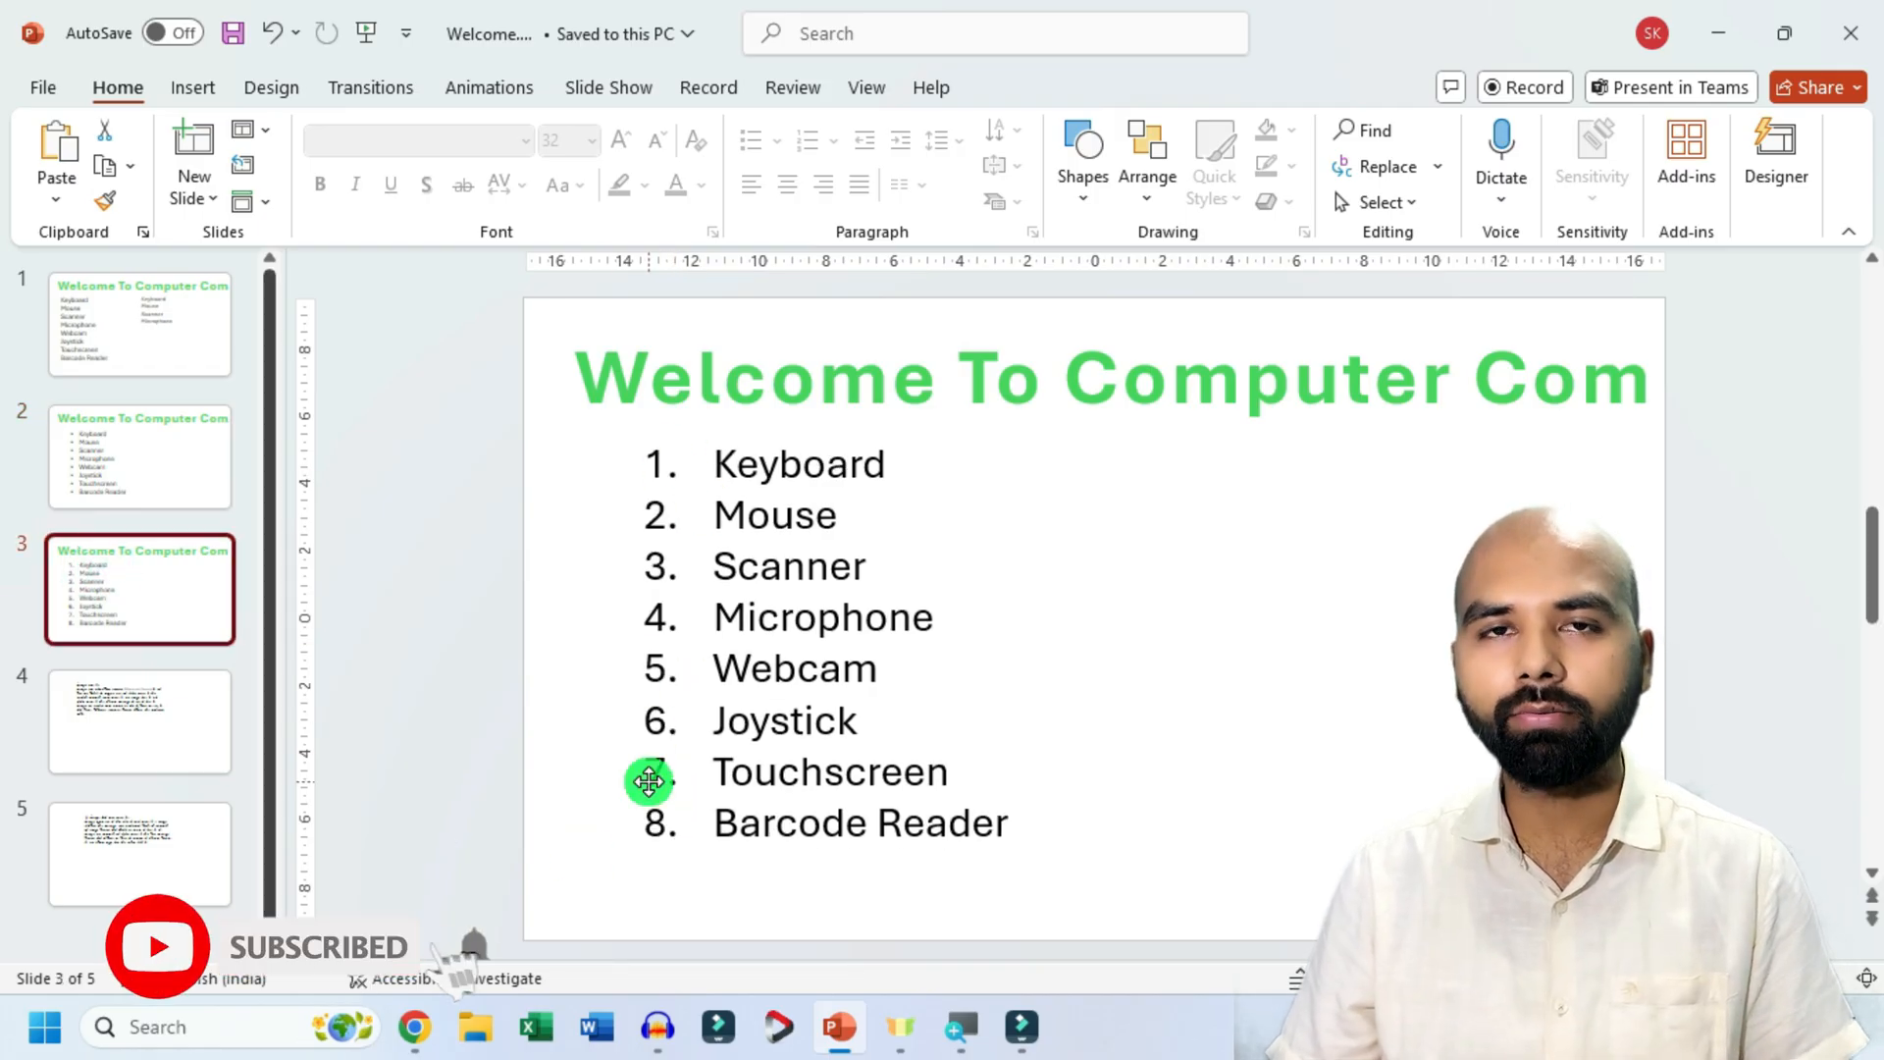
left_click(210, 507)
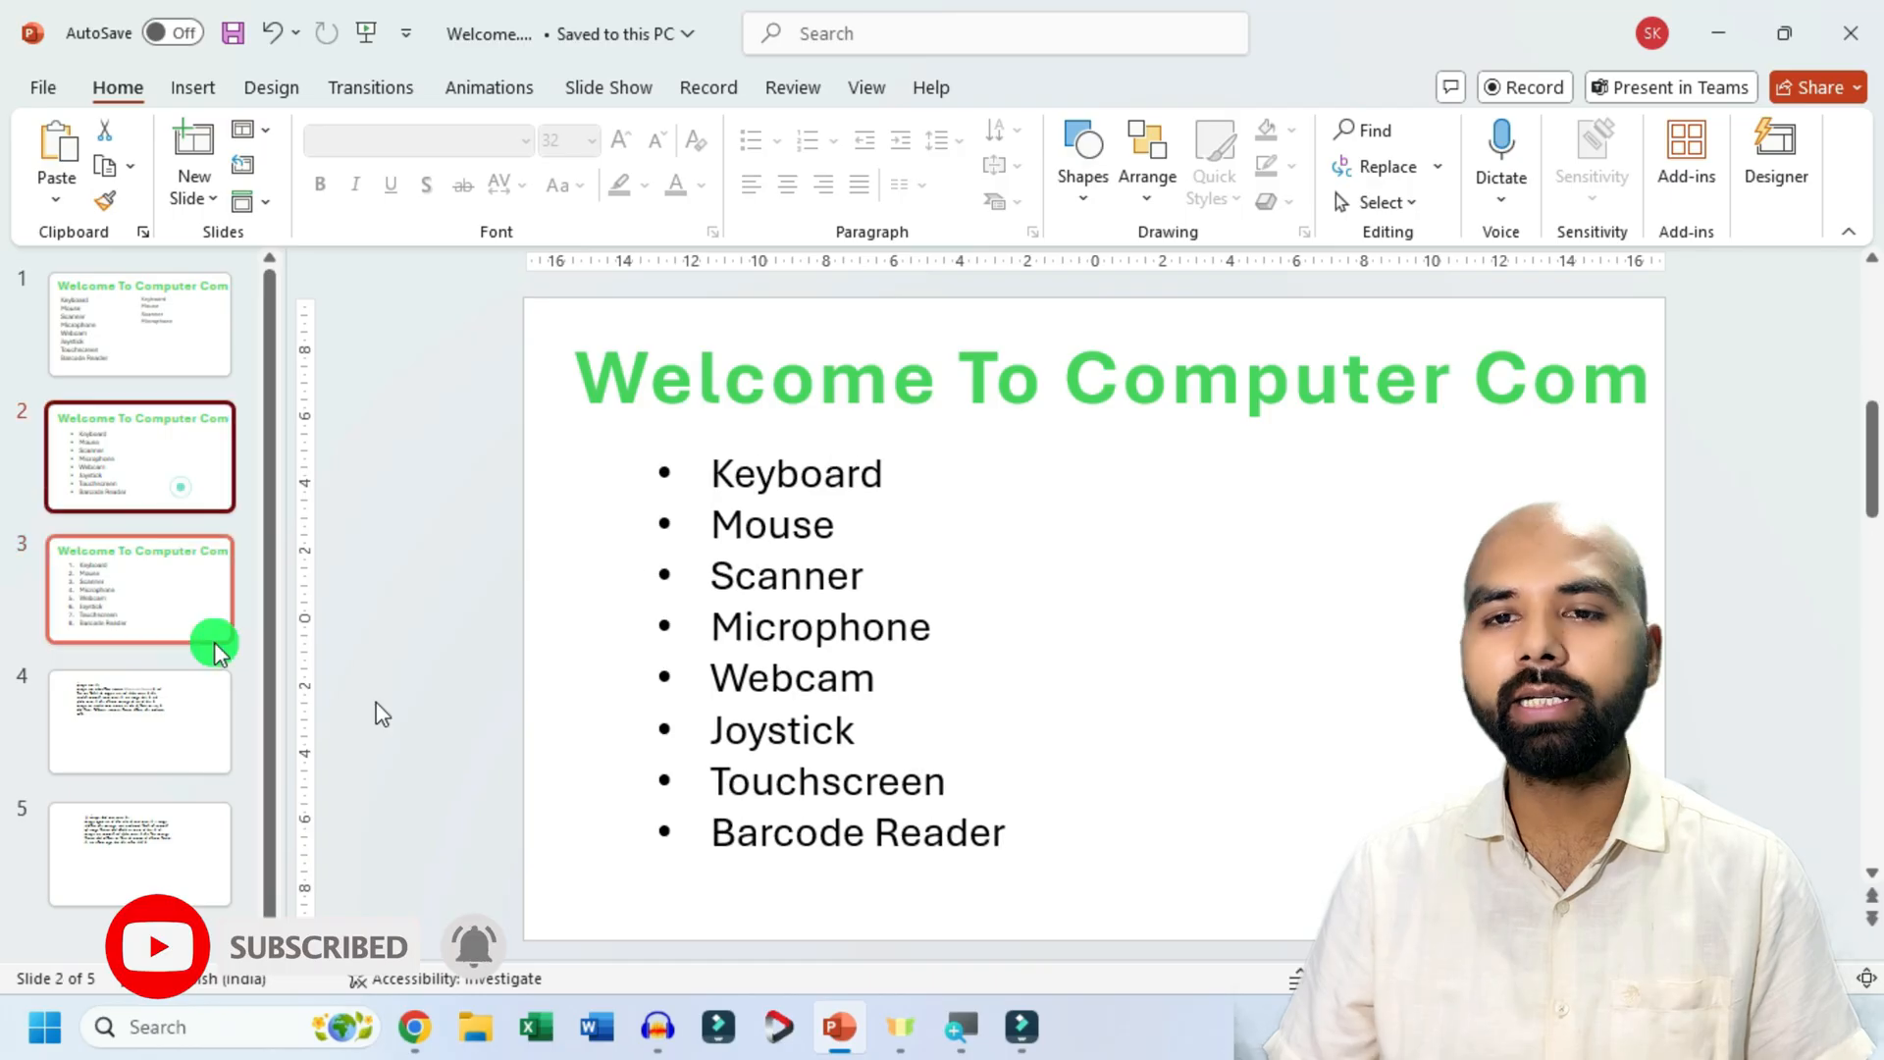
left_click(1083, 177)
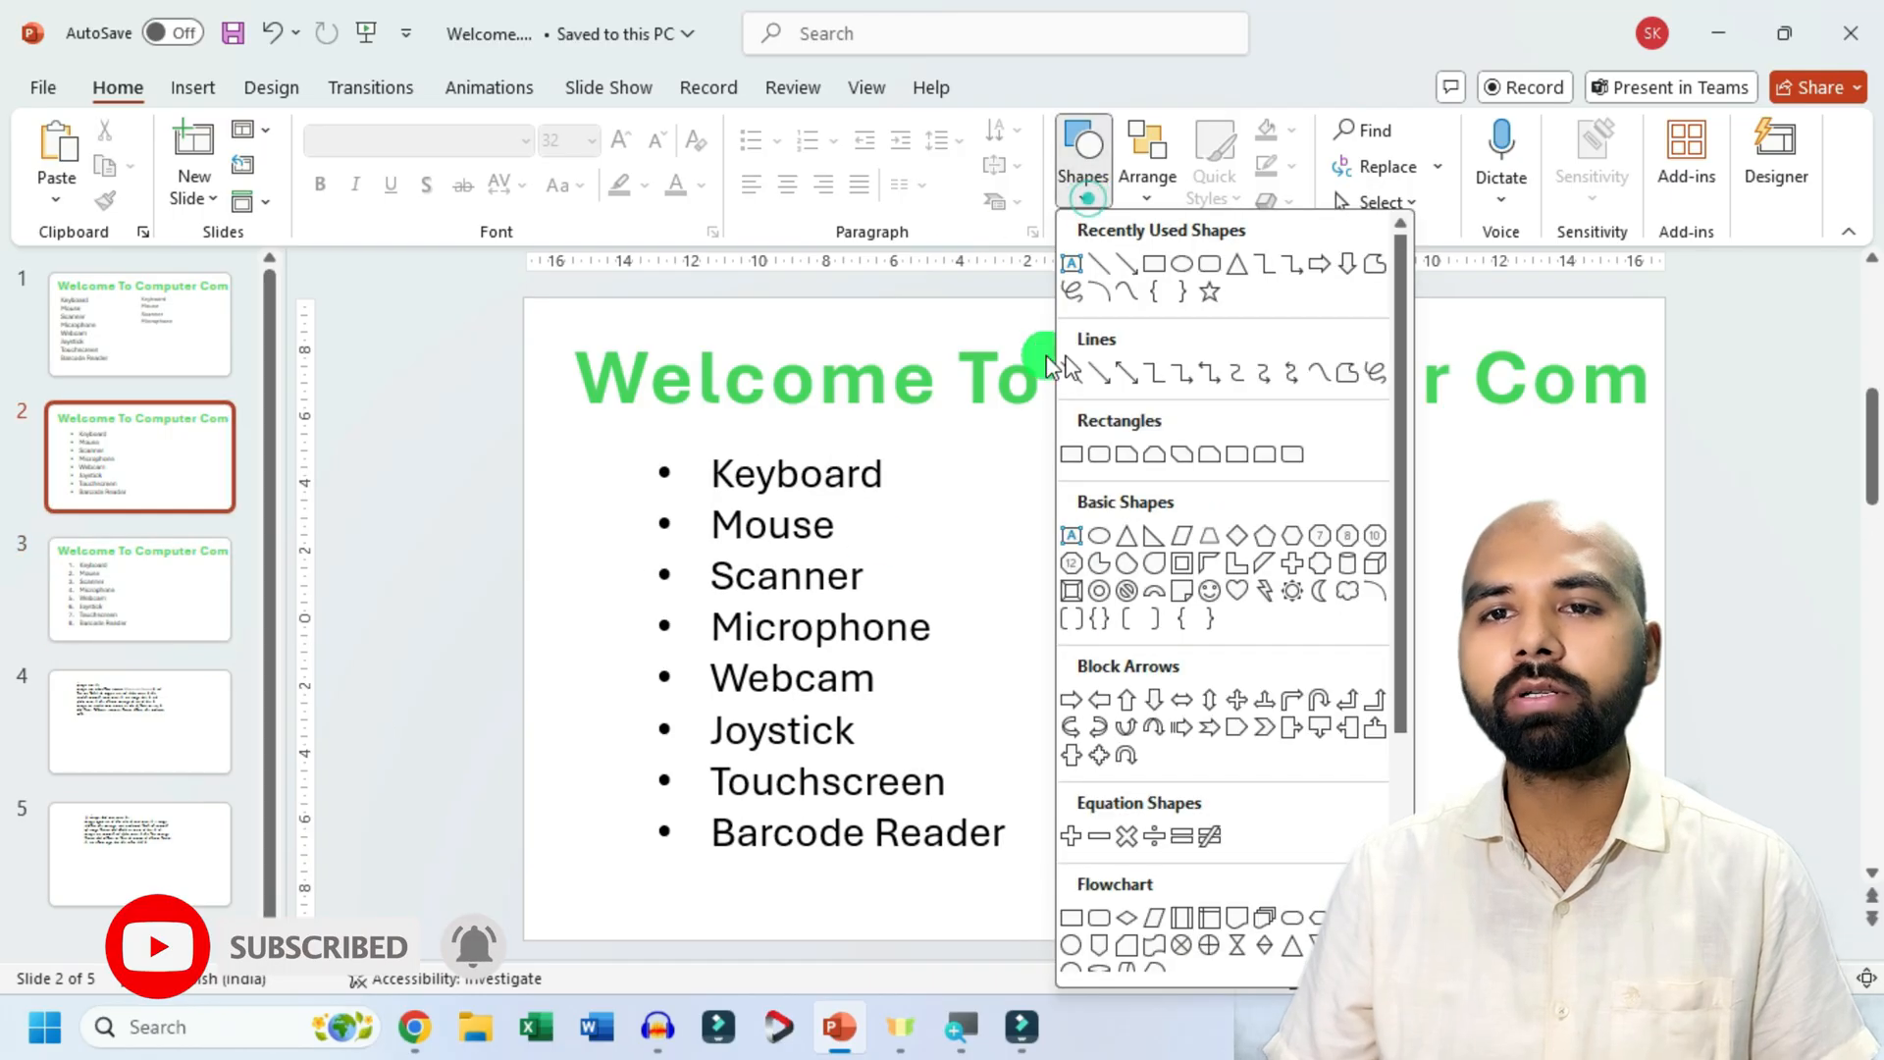
left_click(1066, 263)
left_click_drag(1112, 442, 1479, 753)
Set the empty text box on slide 2 to font size 36 with filled round bullets.
left_click(625, 144)
left_click(625, 144)
left_click(625, 144)
left_click(625, 144)
left_click(625, 144)
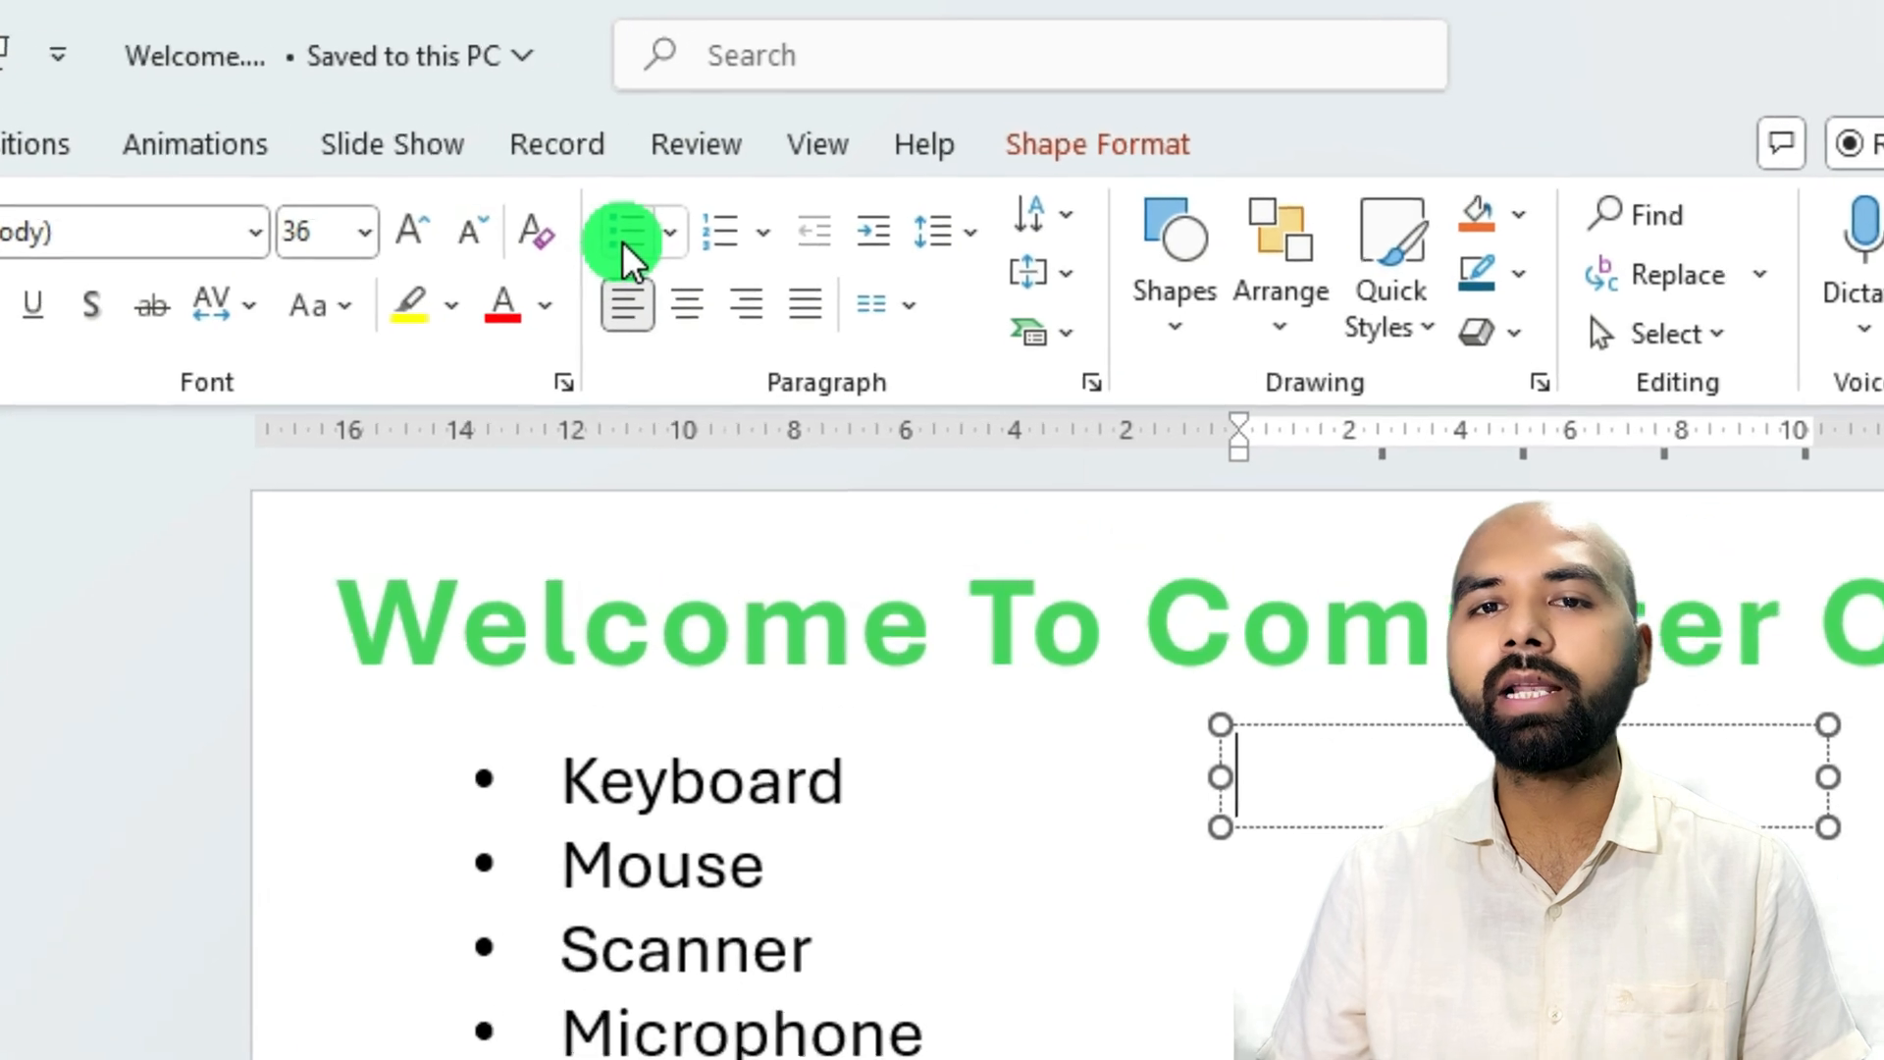
left_click(668, 247)
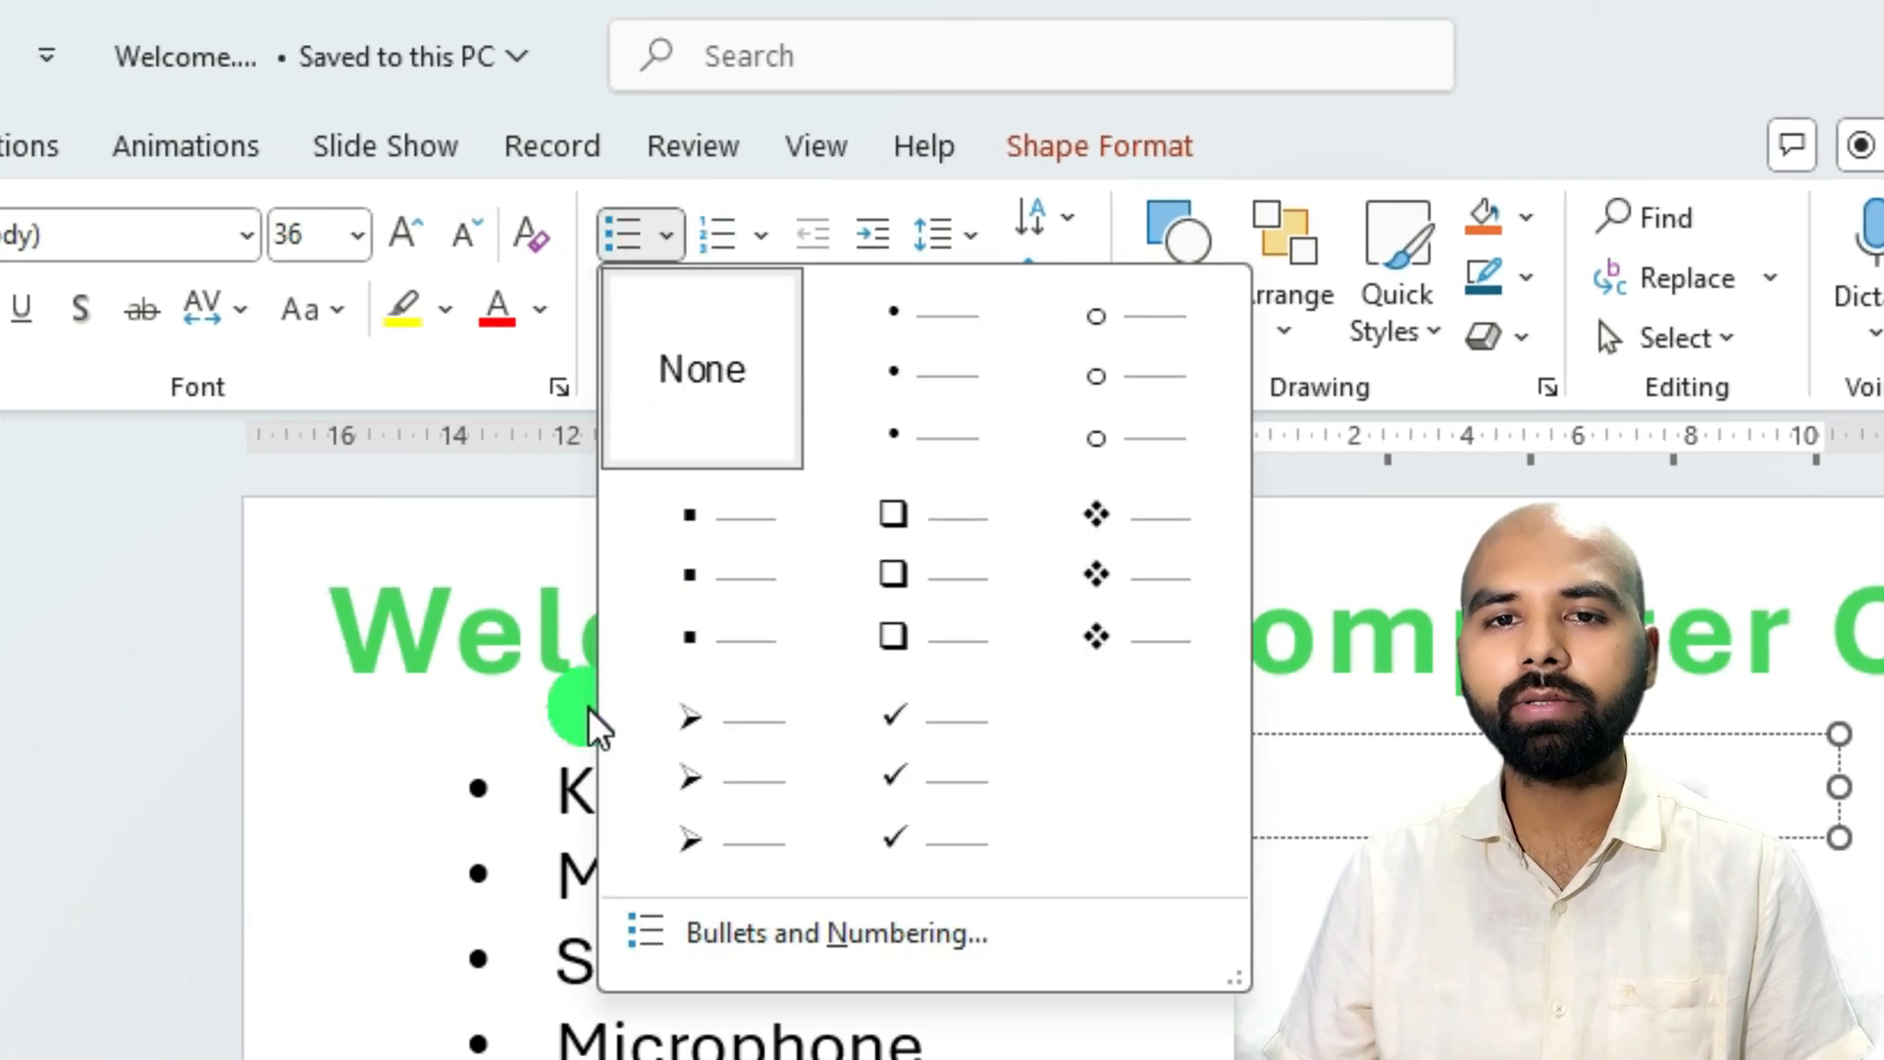
left_click(915, 424)
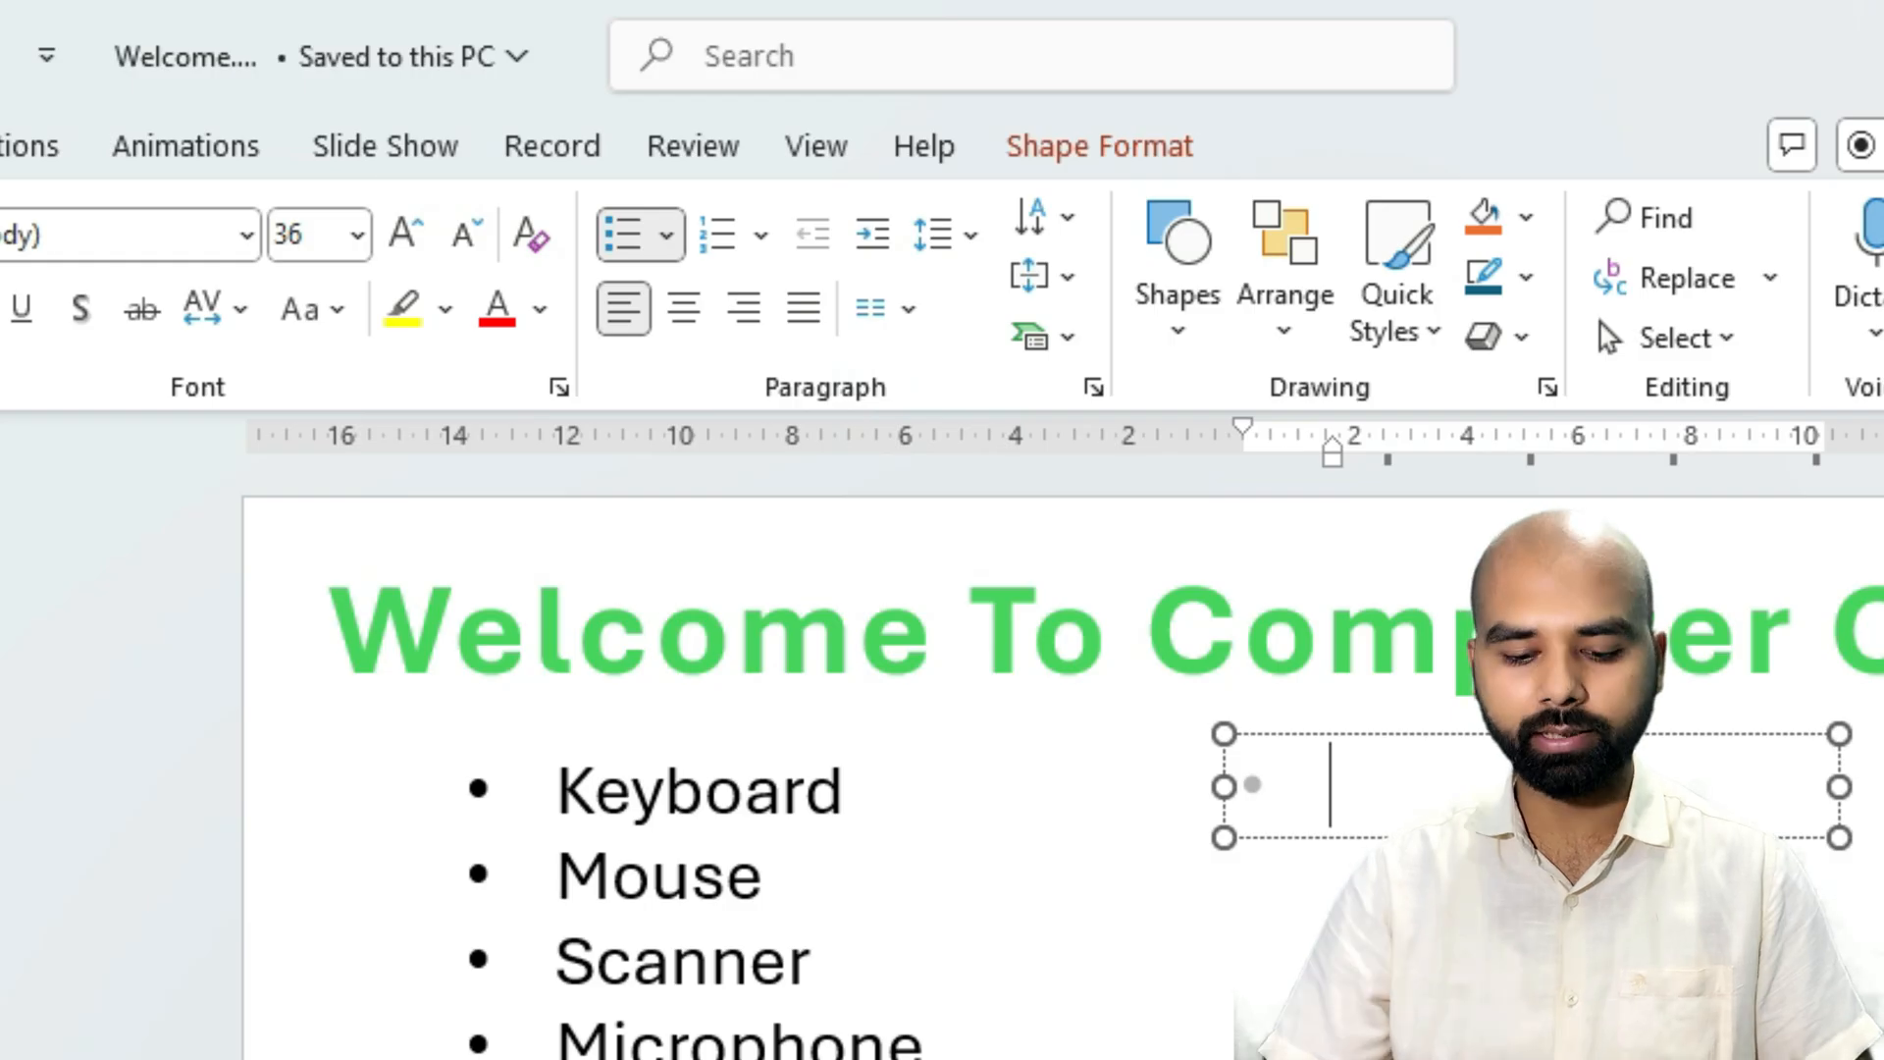
Enter Keyboard, Mouse, Scanner and Microphone as separate bullet items in slide 2's new text box.
type("keyboar")
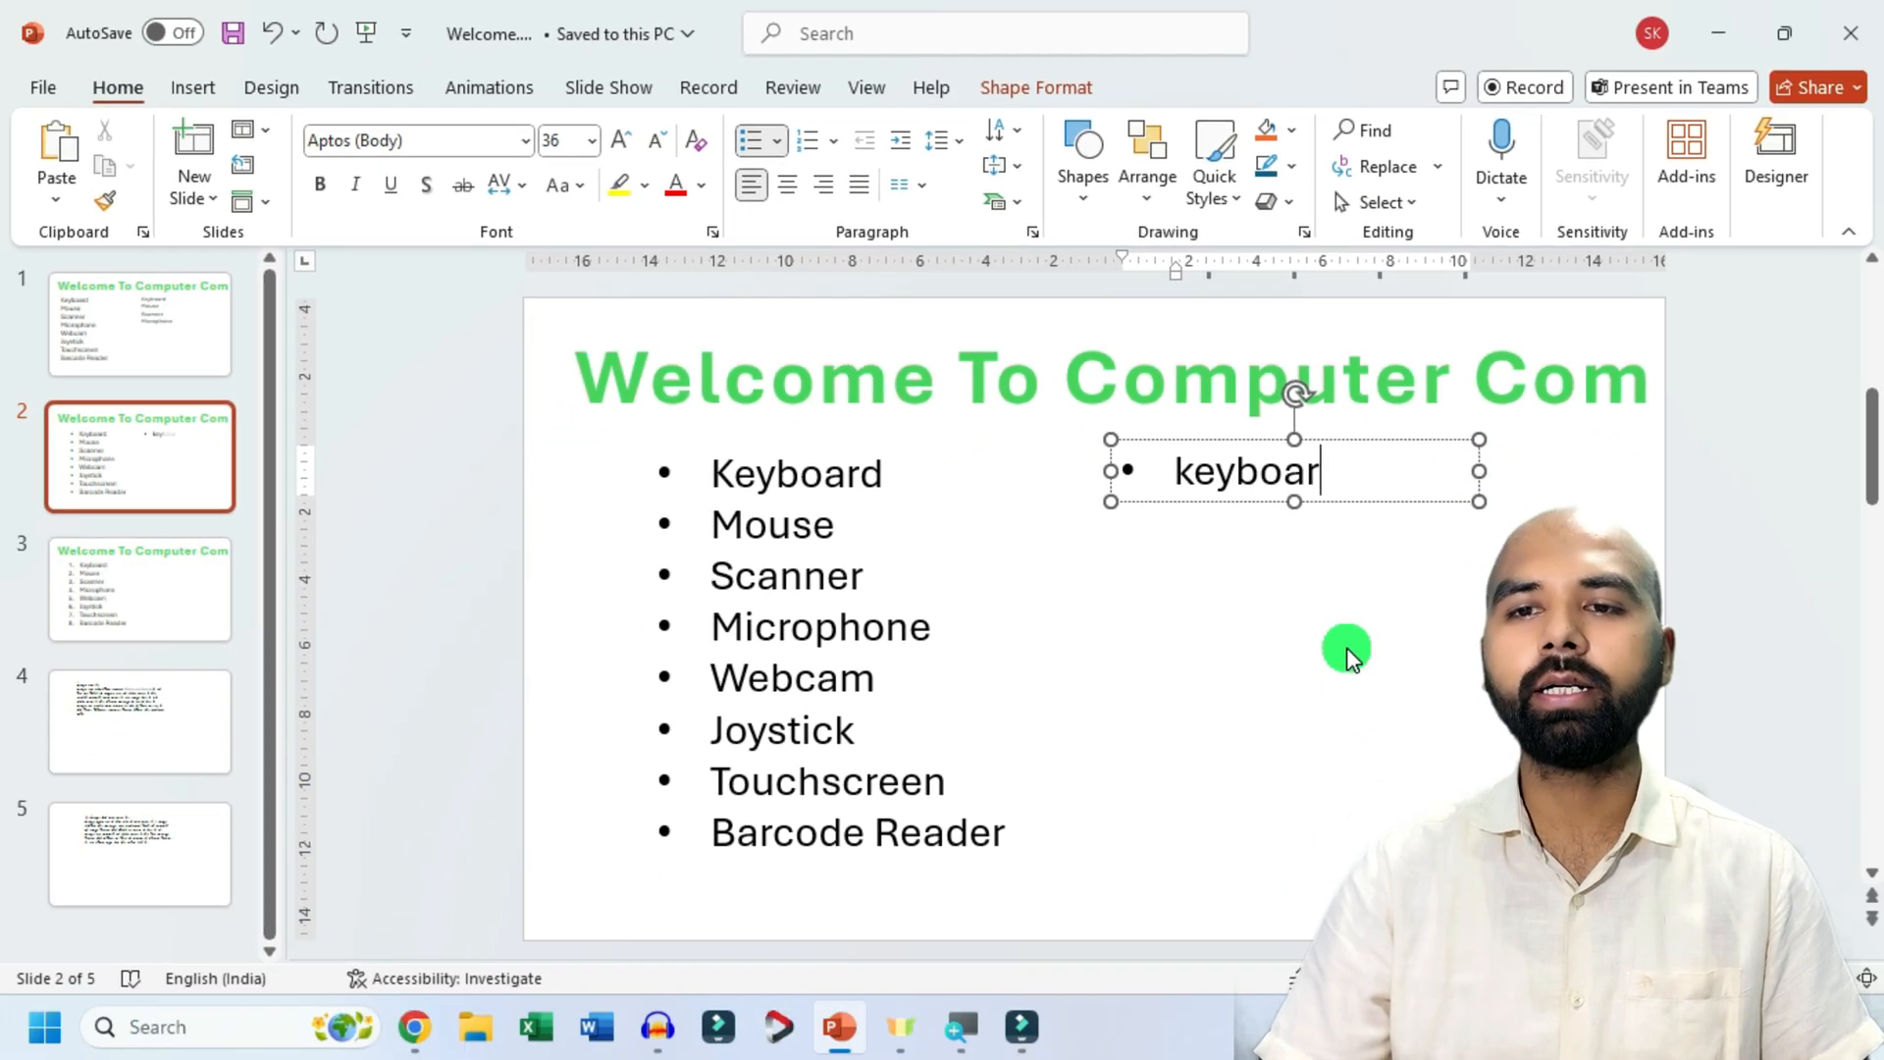
type("d")
key("Return")
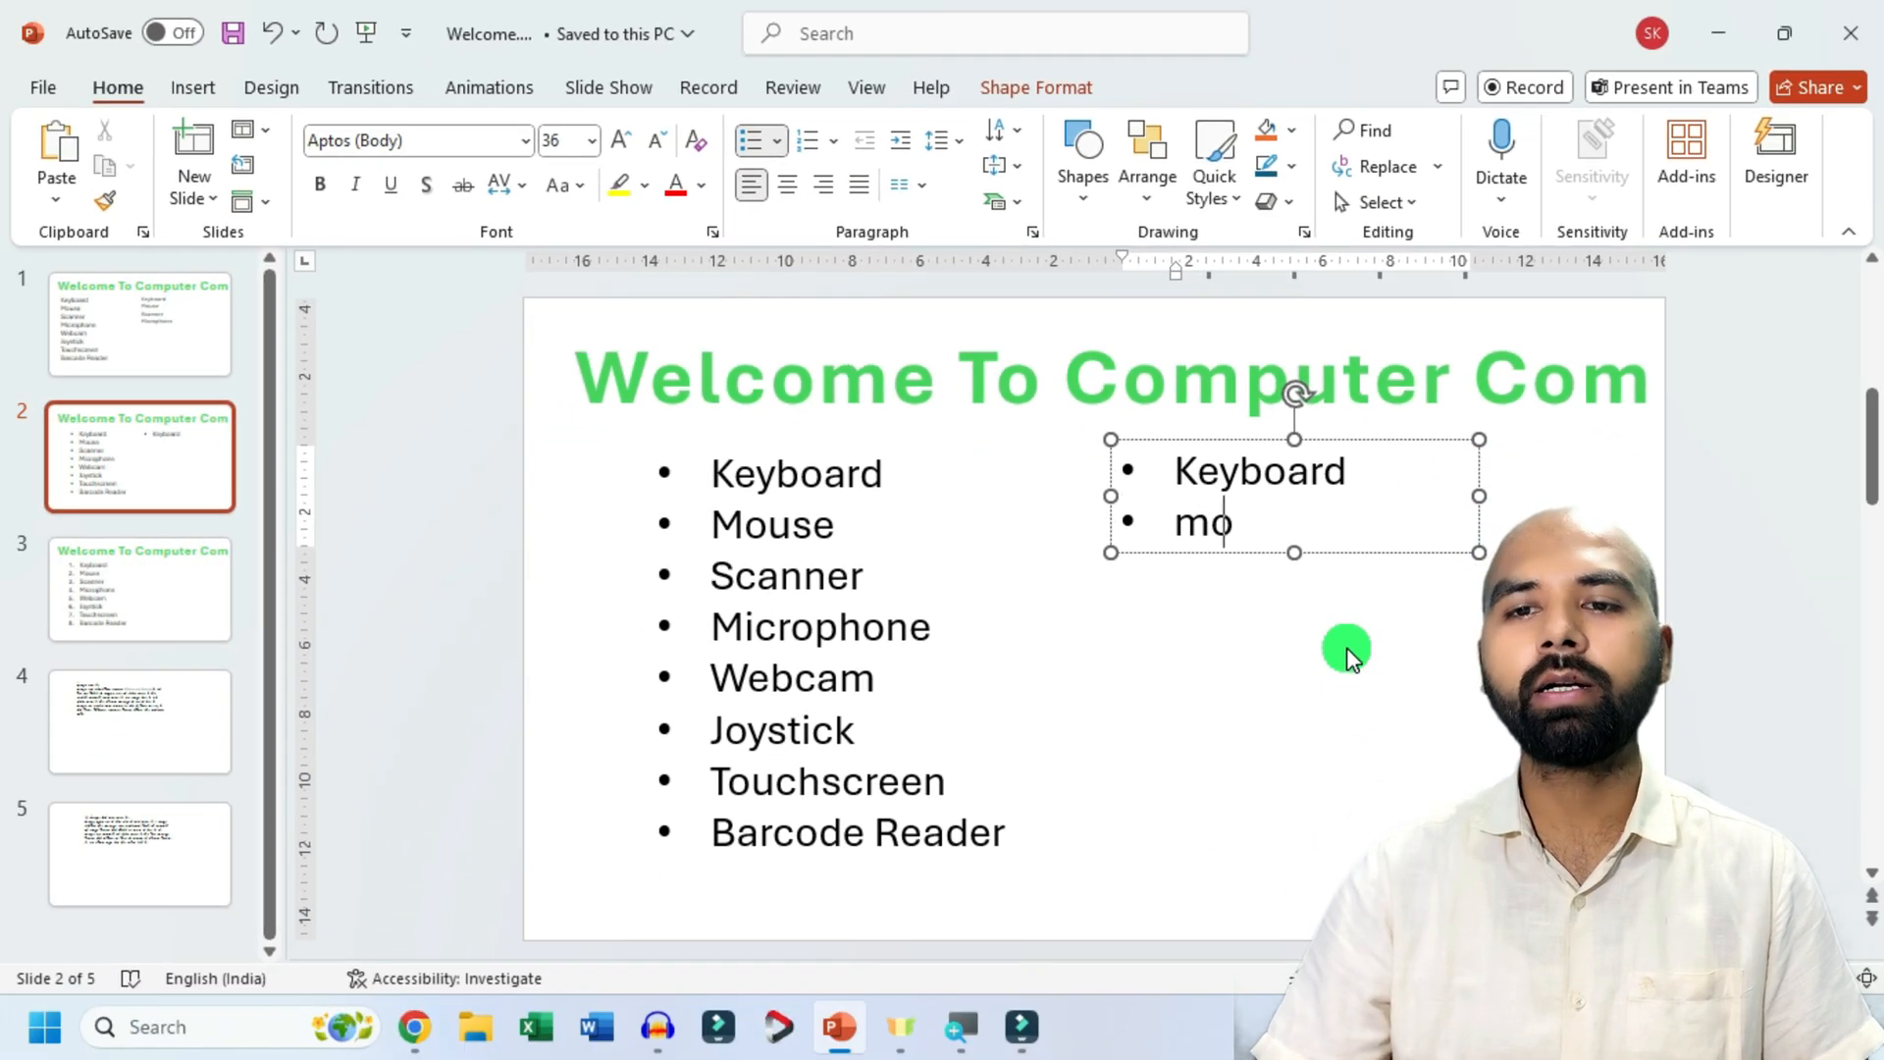
type("moues")
key("Return")
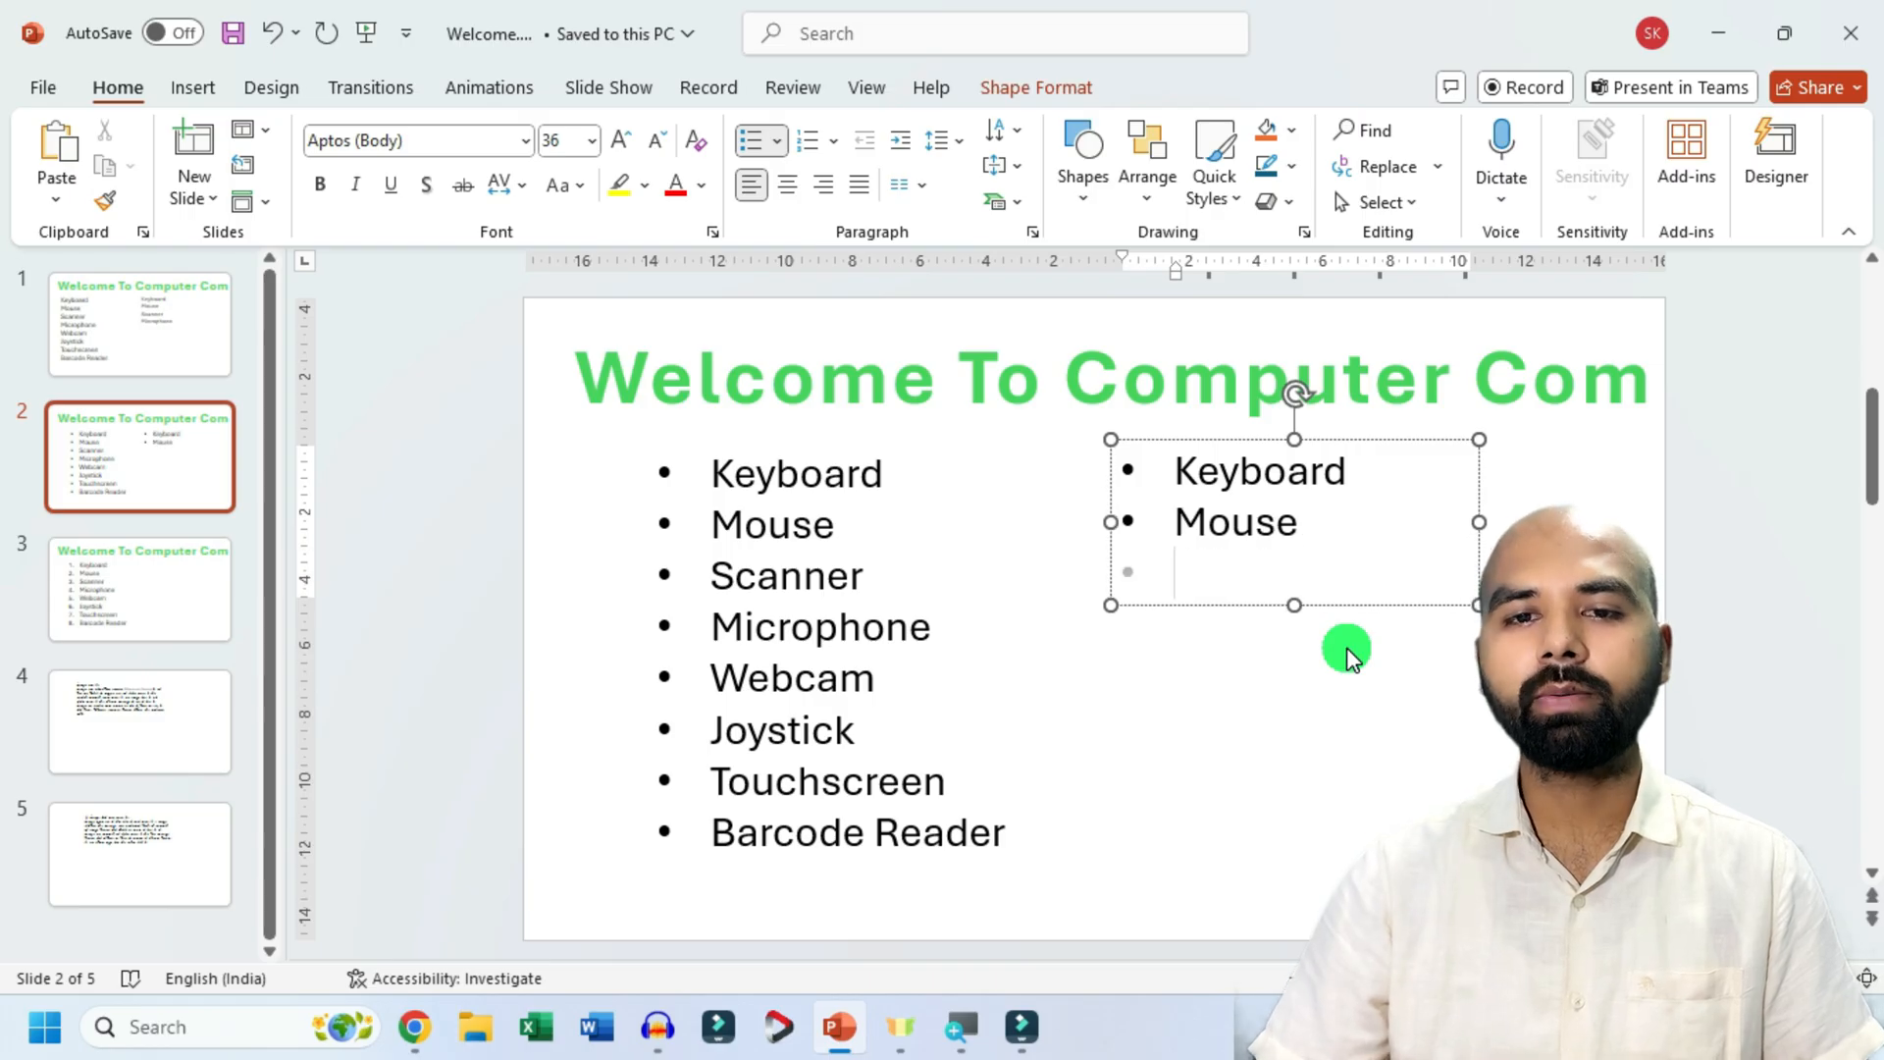
type("scanner")
key("Return")
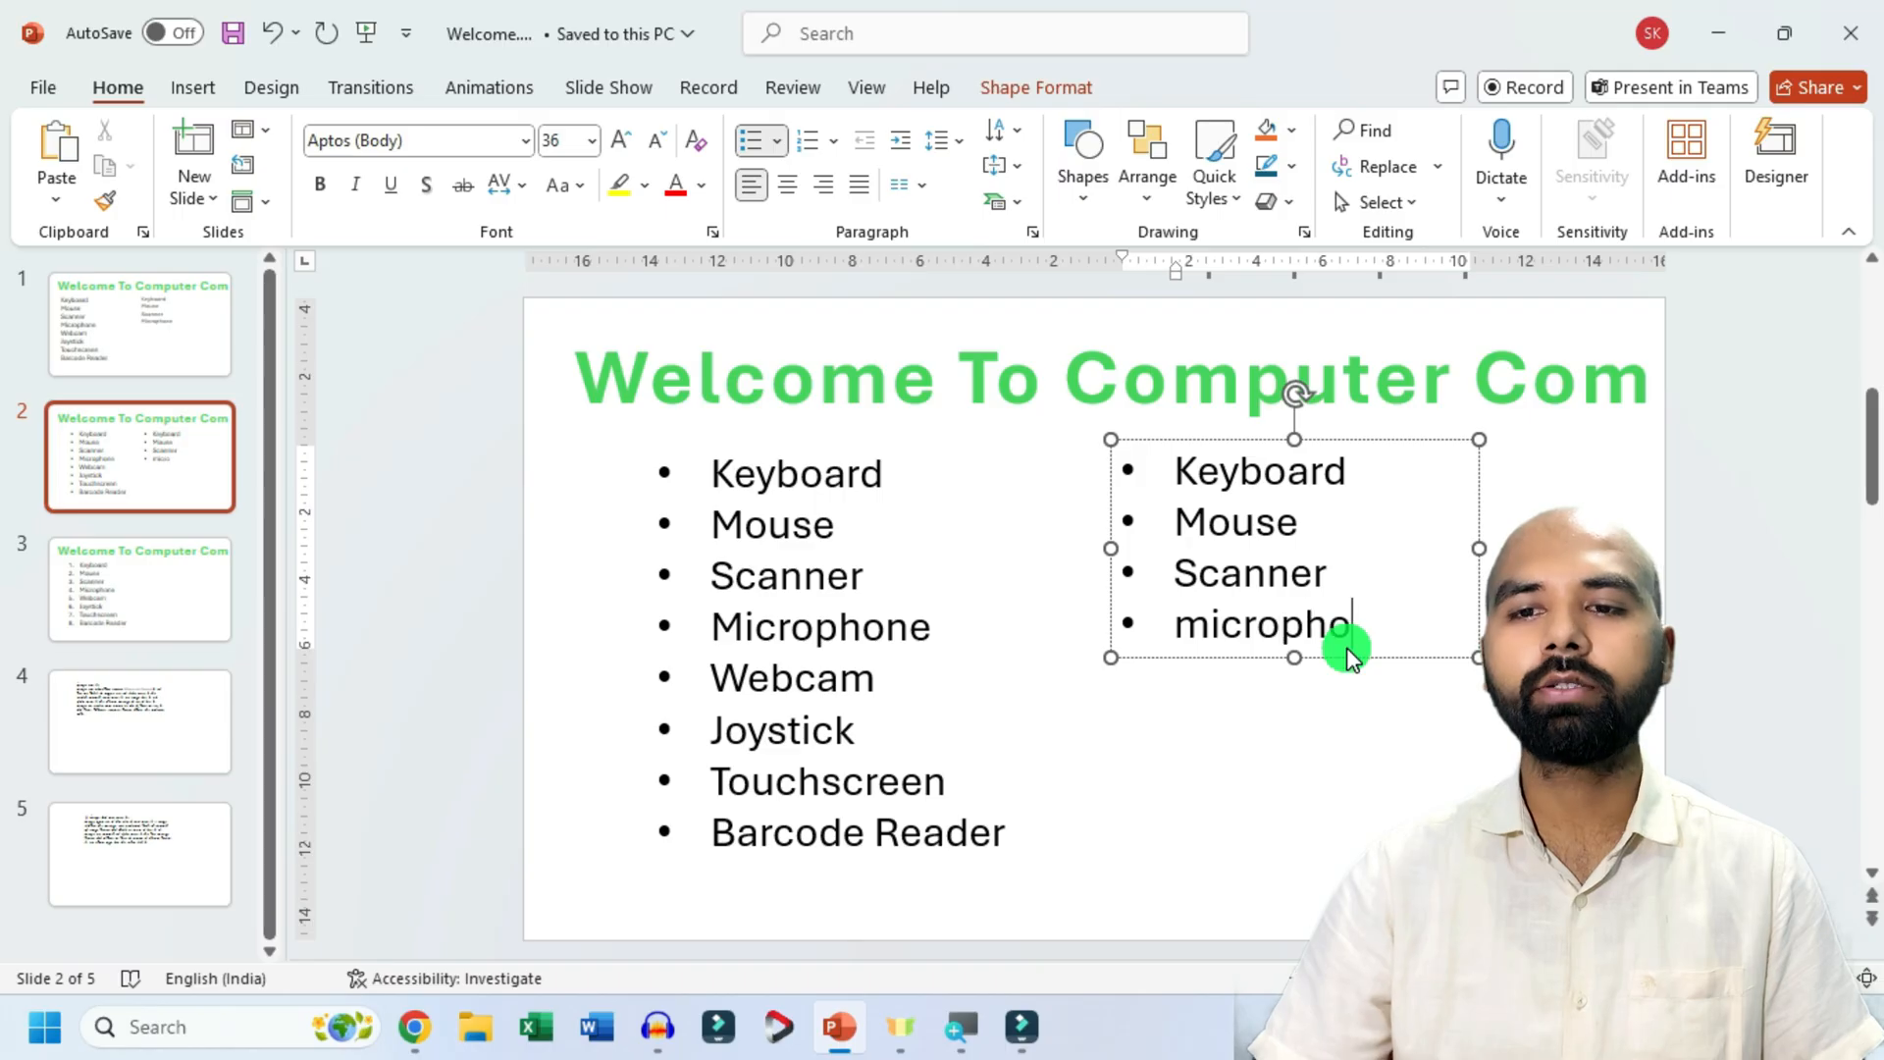
type("microphone")
key("Return")
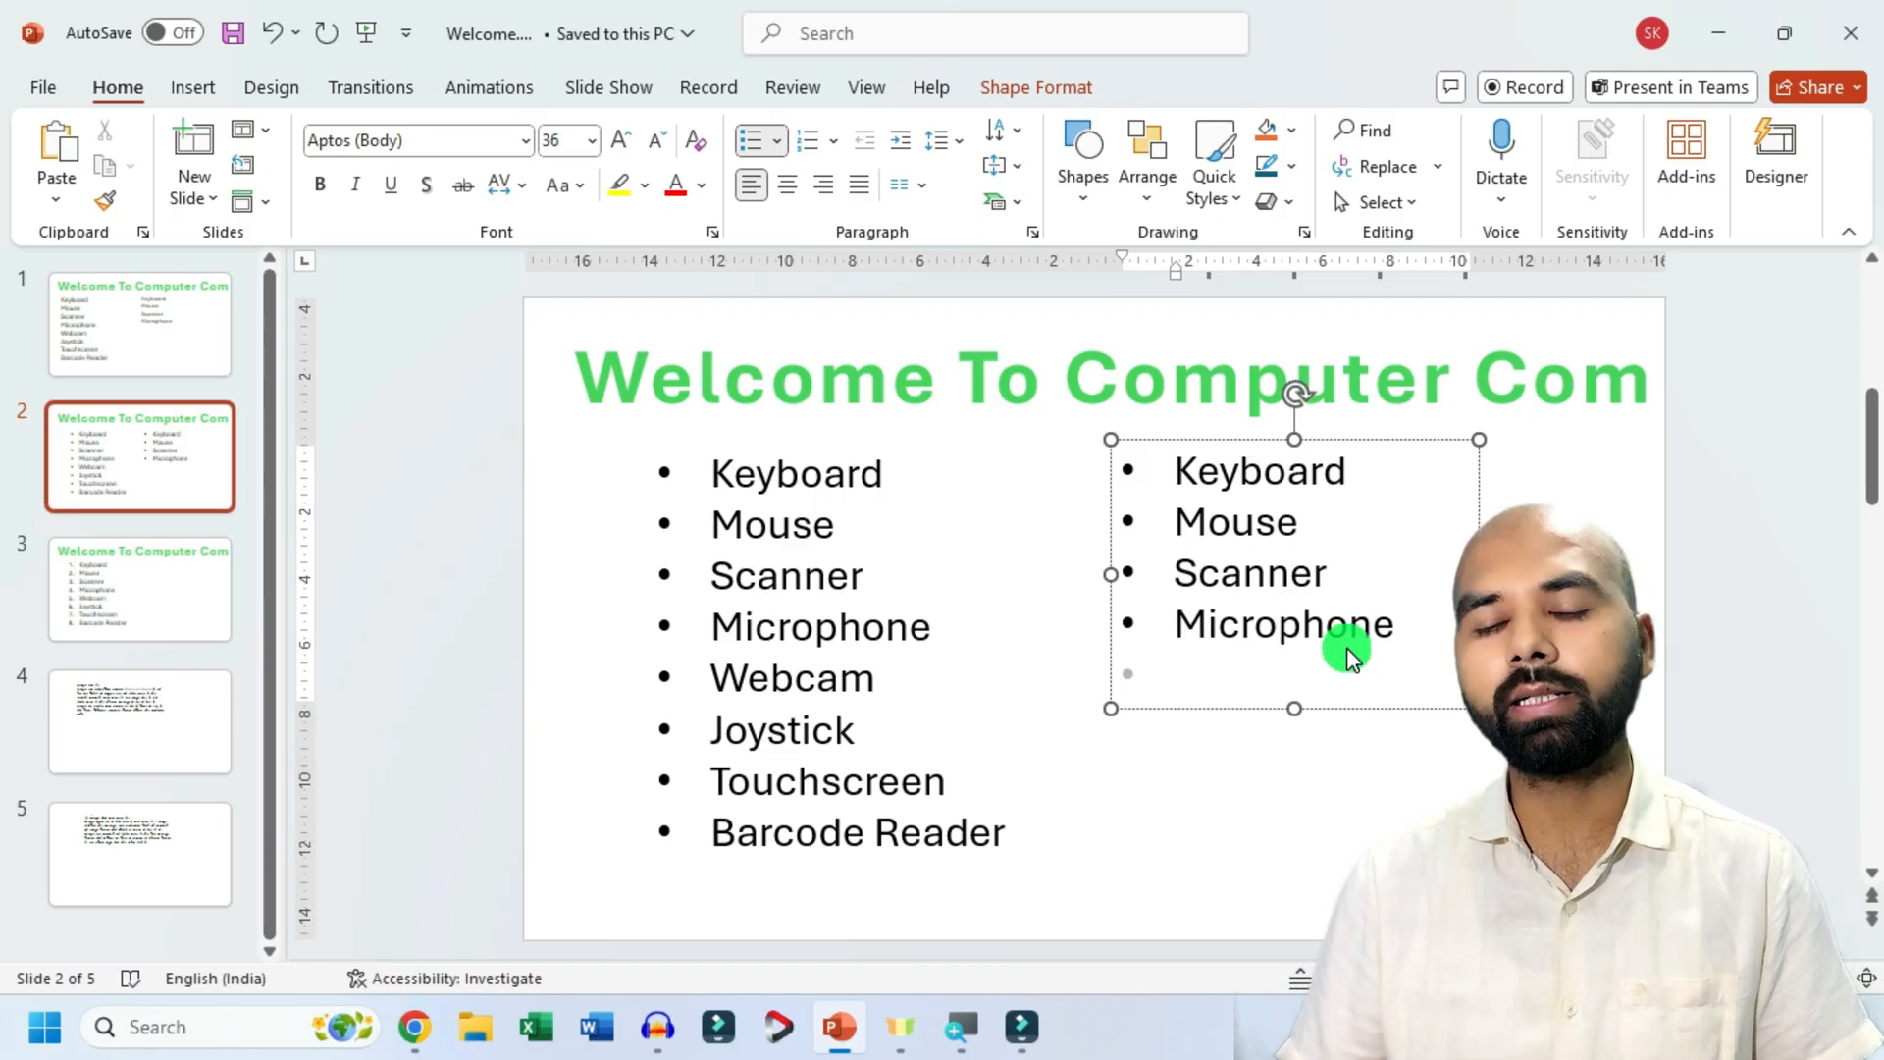
Change the bullets of the whole four-item list on slide 2 to the four-diamond star style.
left_click(1257, 890)
left_click(1242, 627)
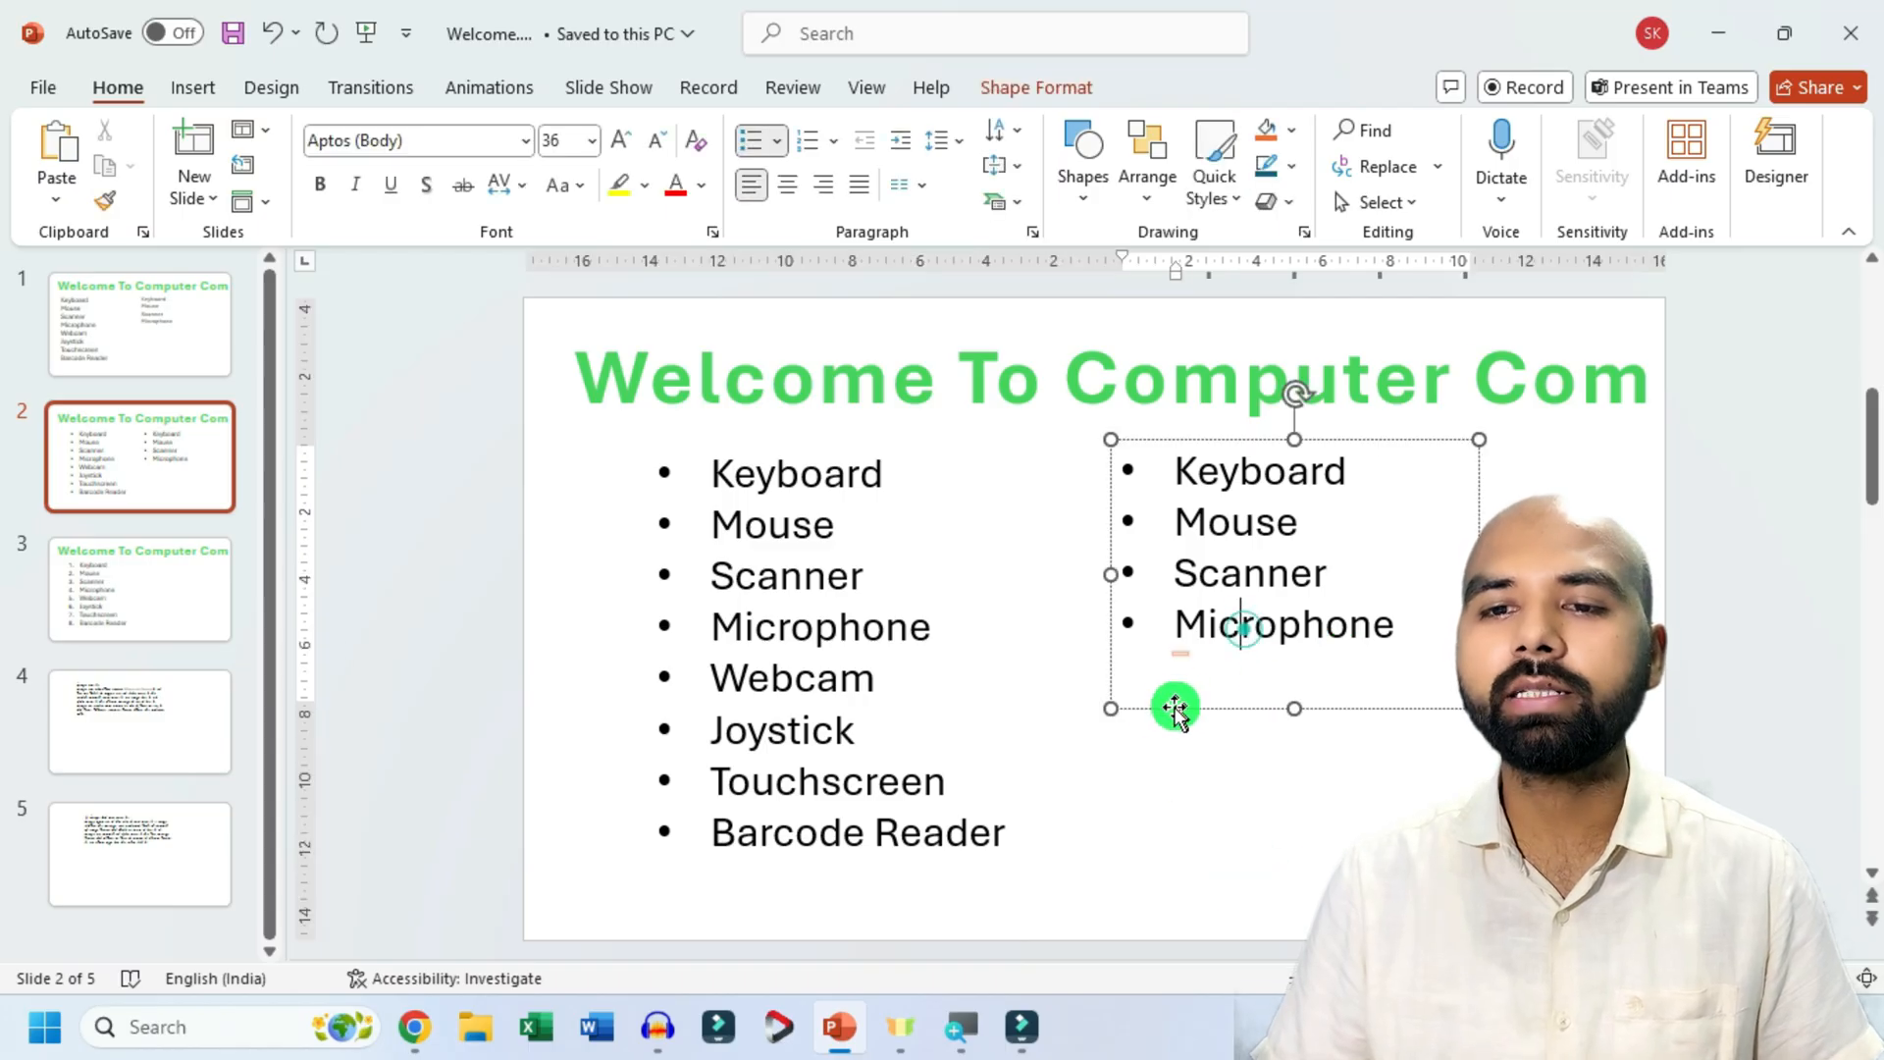
left_click(1145, 714)
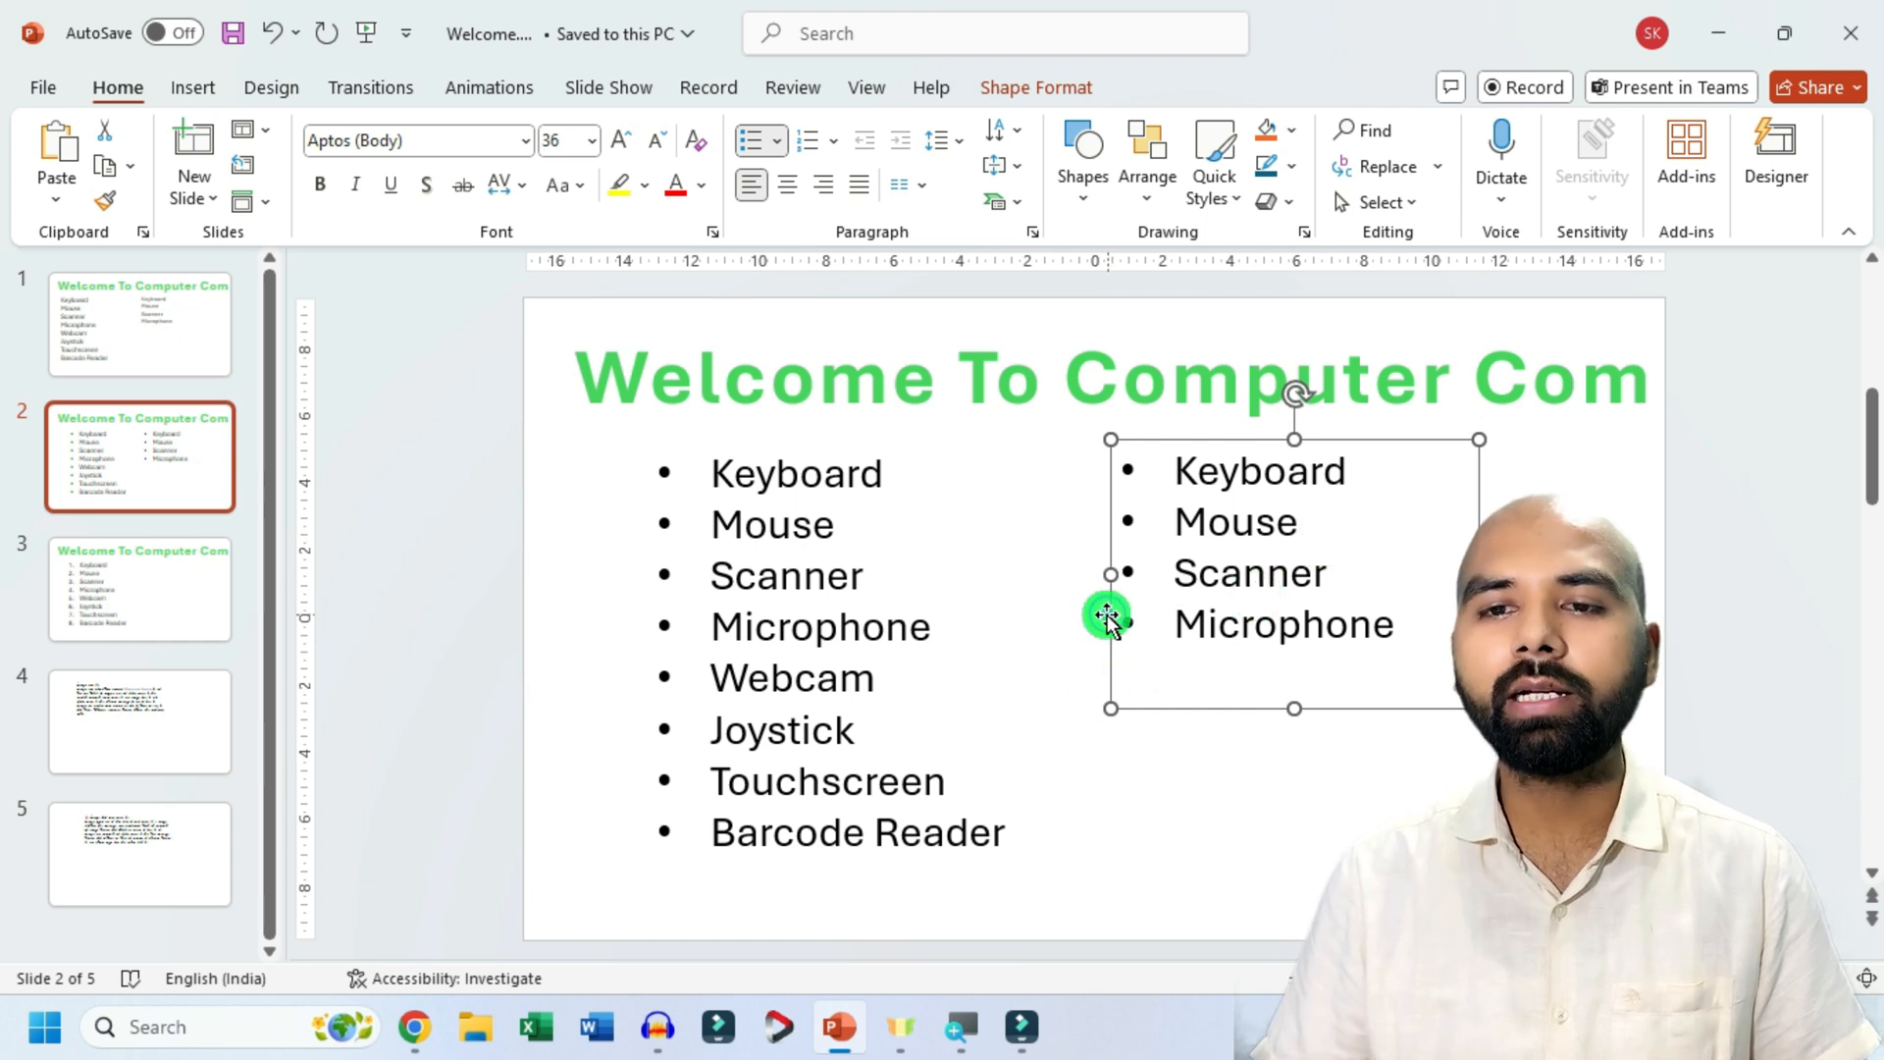
left_click(785, 146)
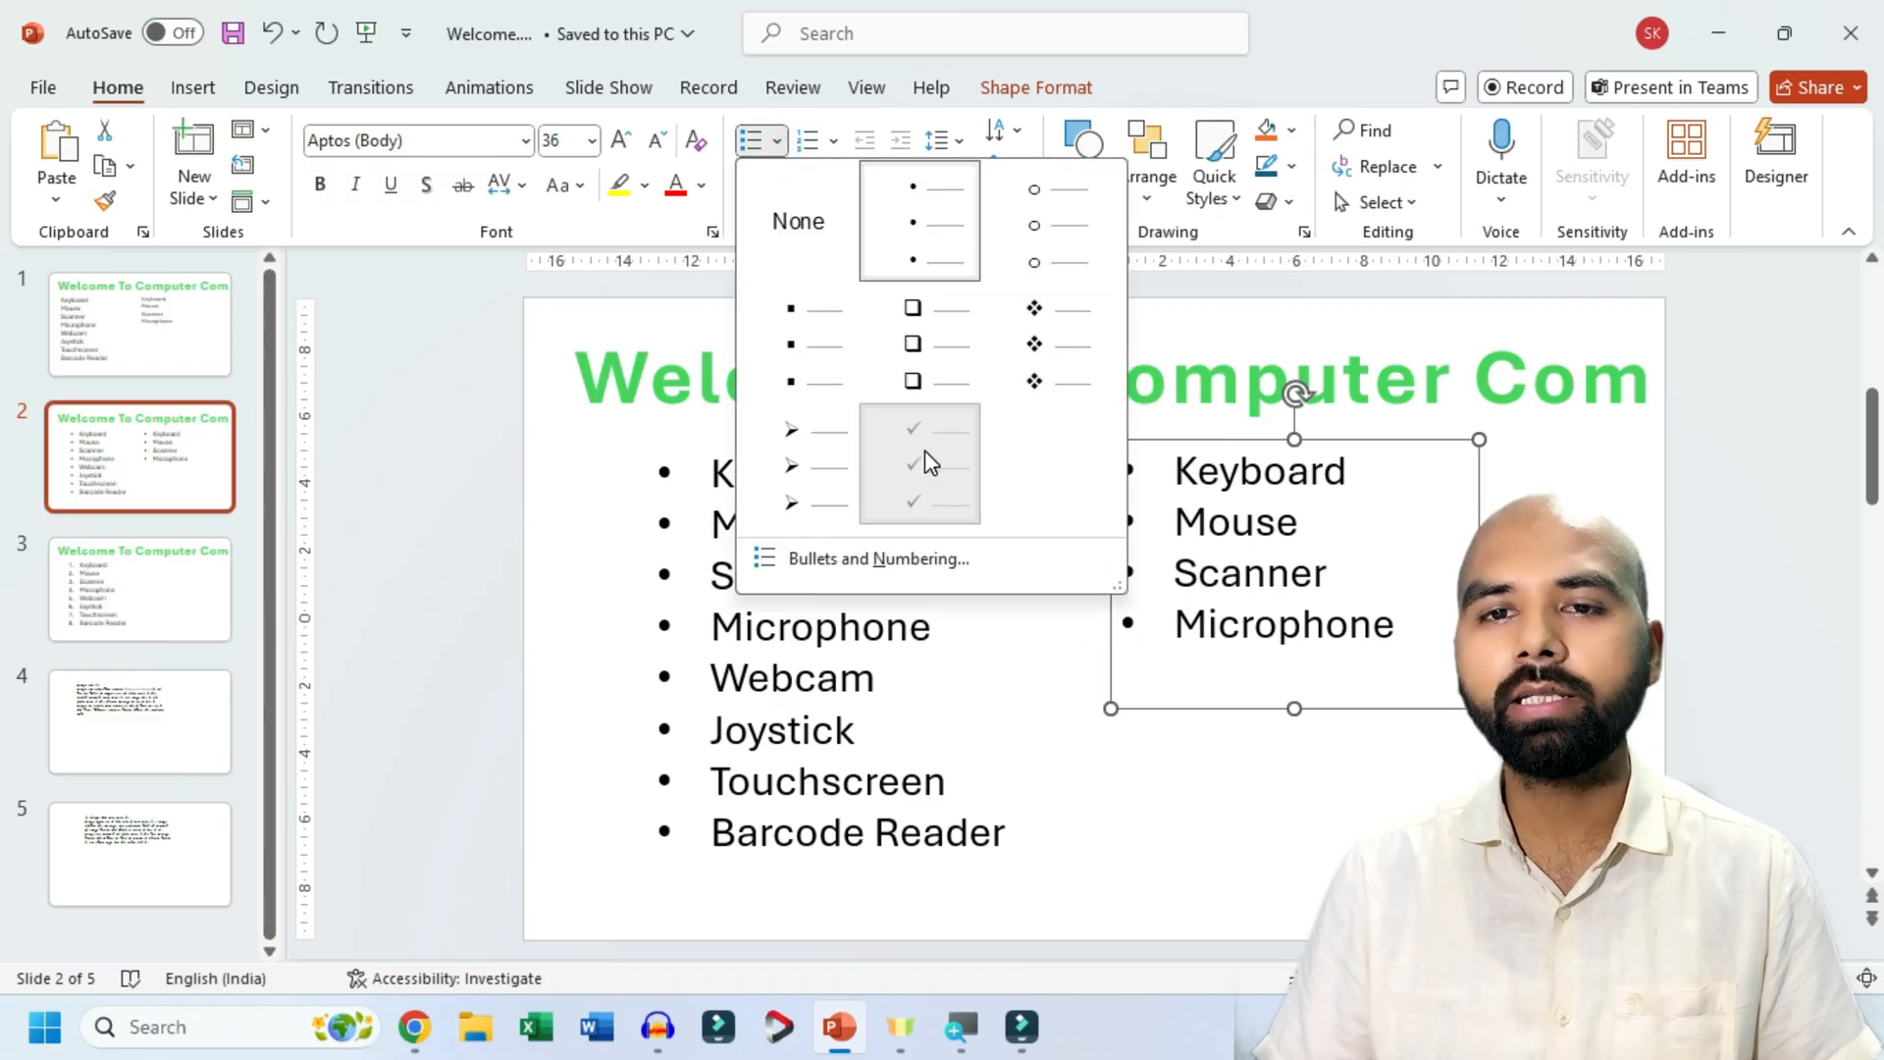
left_click(923, 451)
left_click(813, 183)
left_click(782, 139)
left_click(1036, 336)
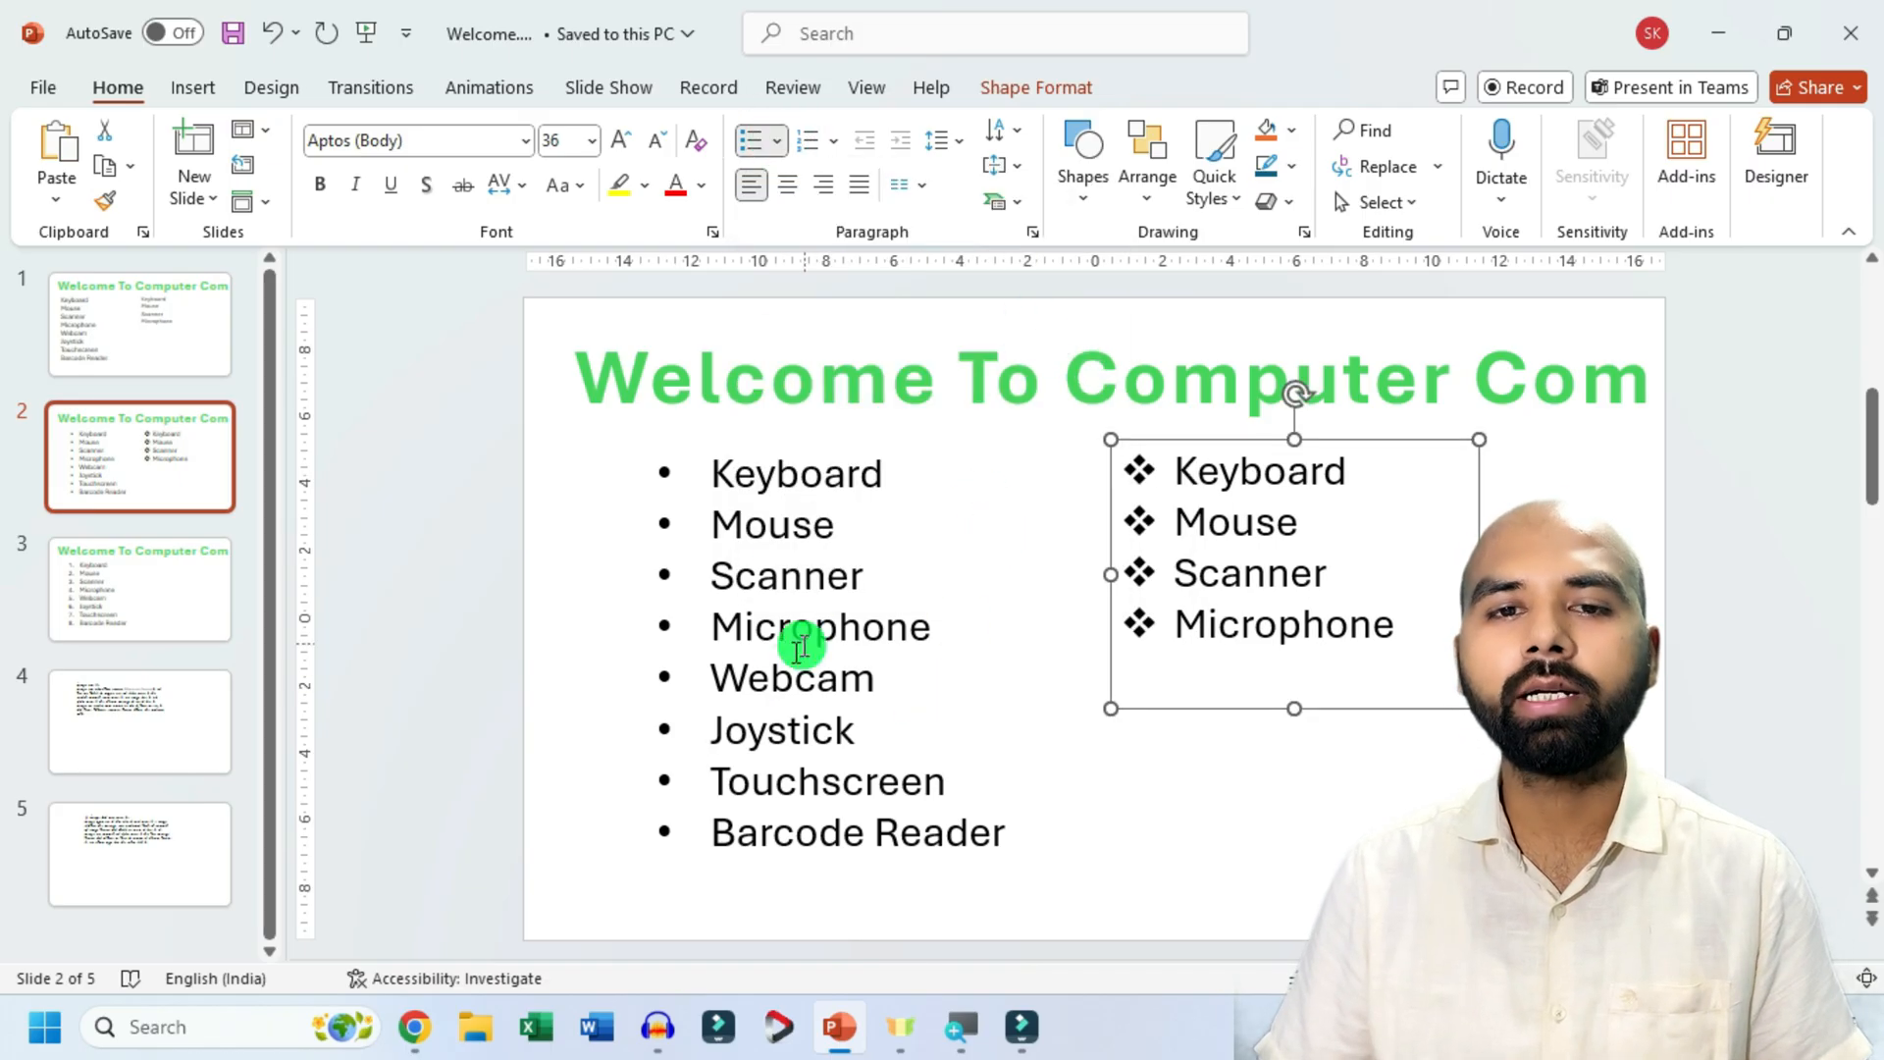
Preview the 1) 2) 3) numbering style on slide 3's list without applying it, and select the list's text box.
left_click(190, 624)
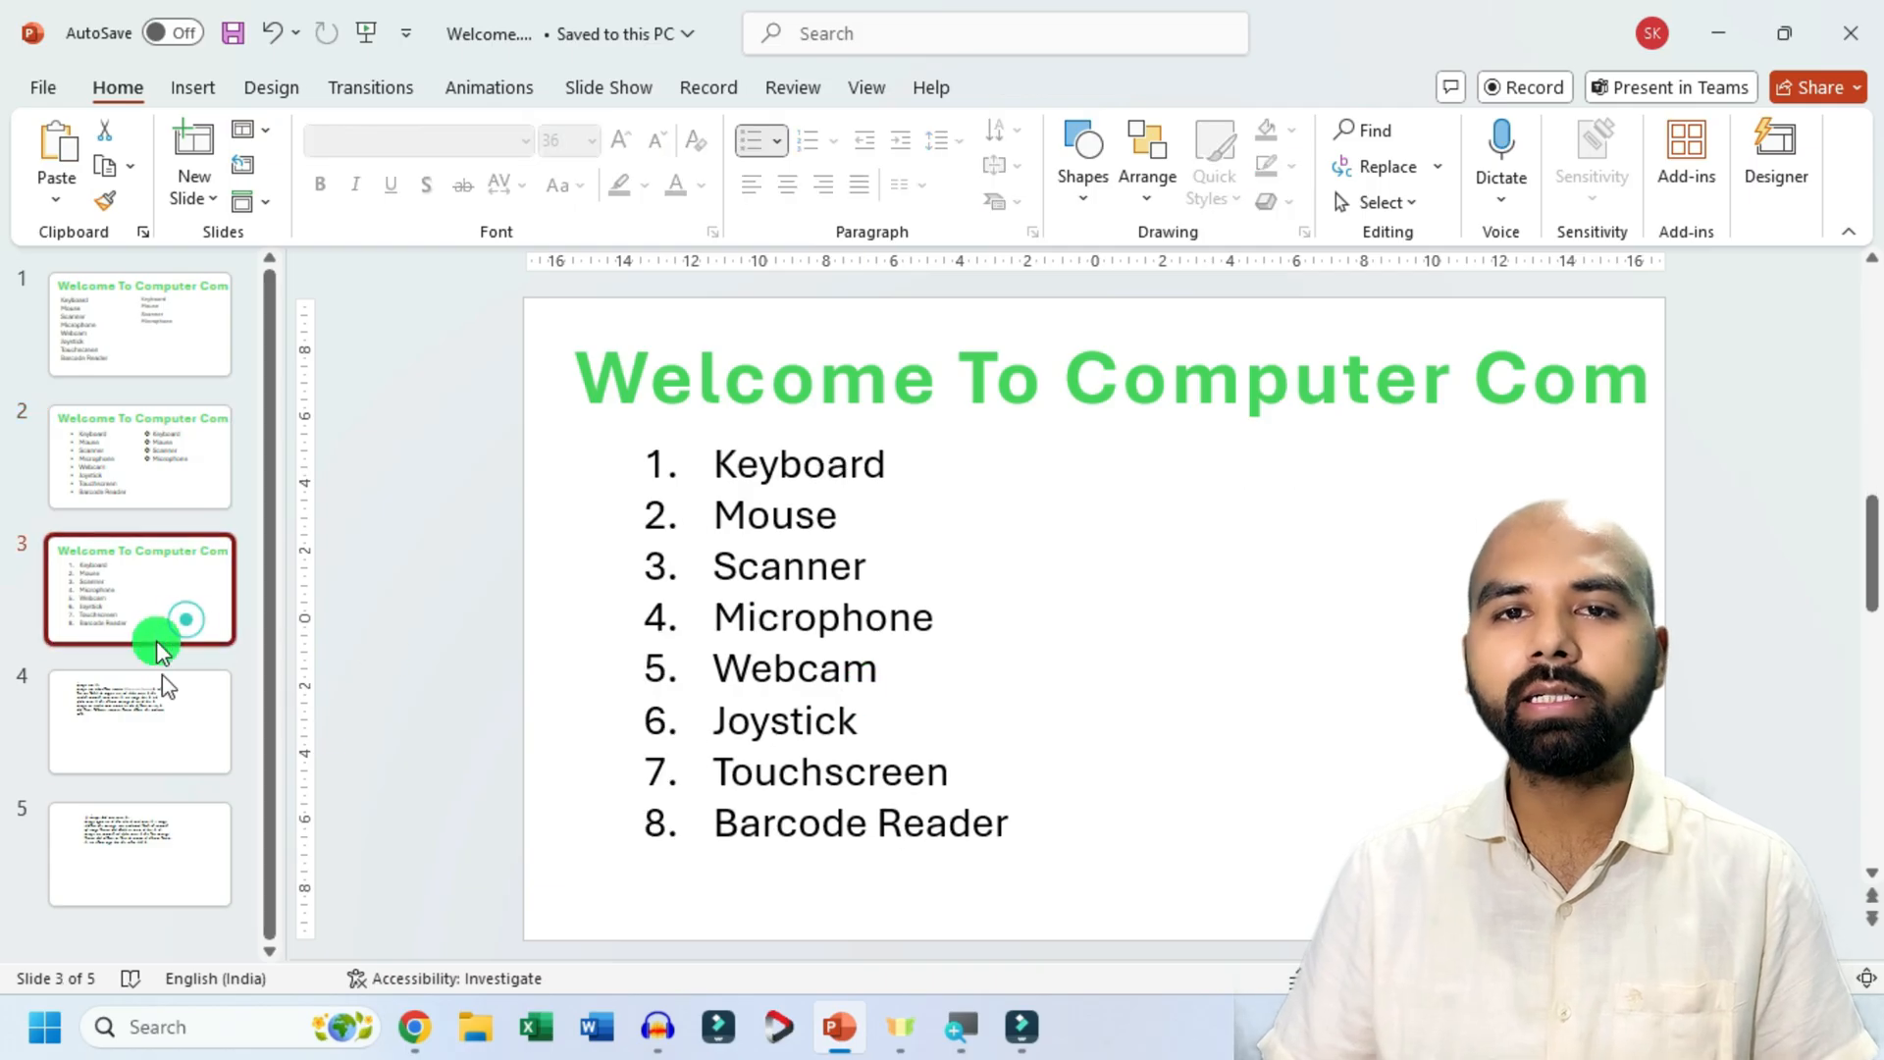
left_click(776, 585)
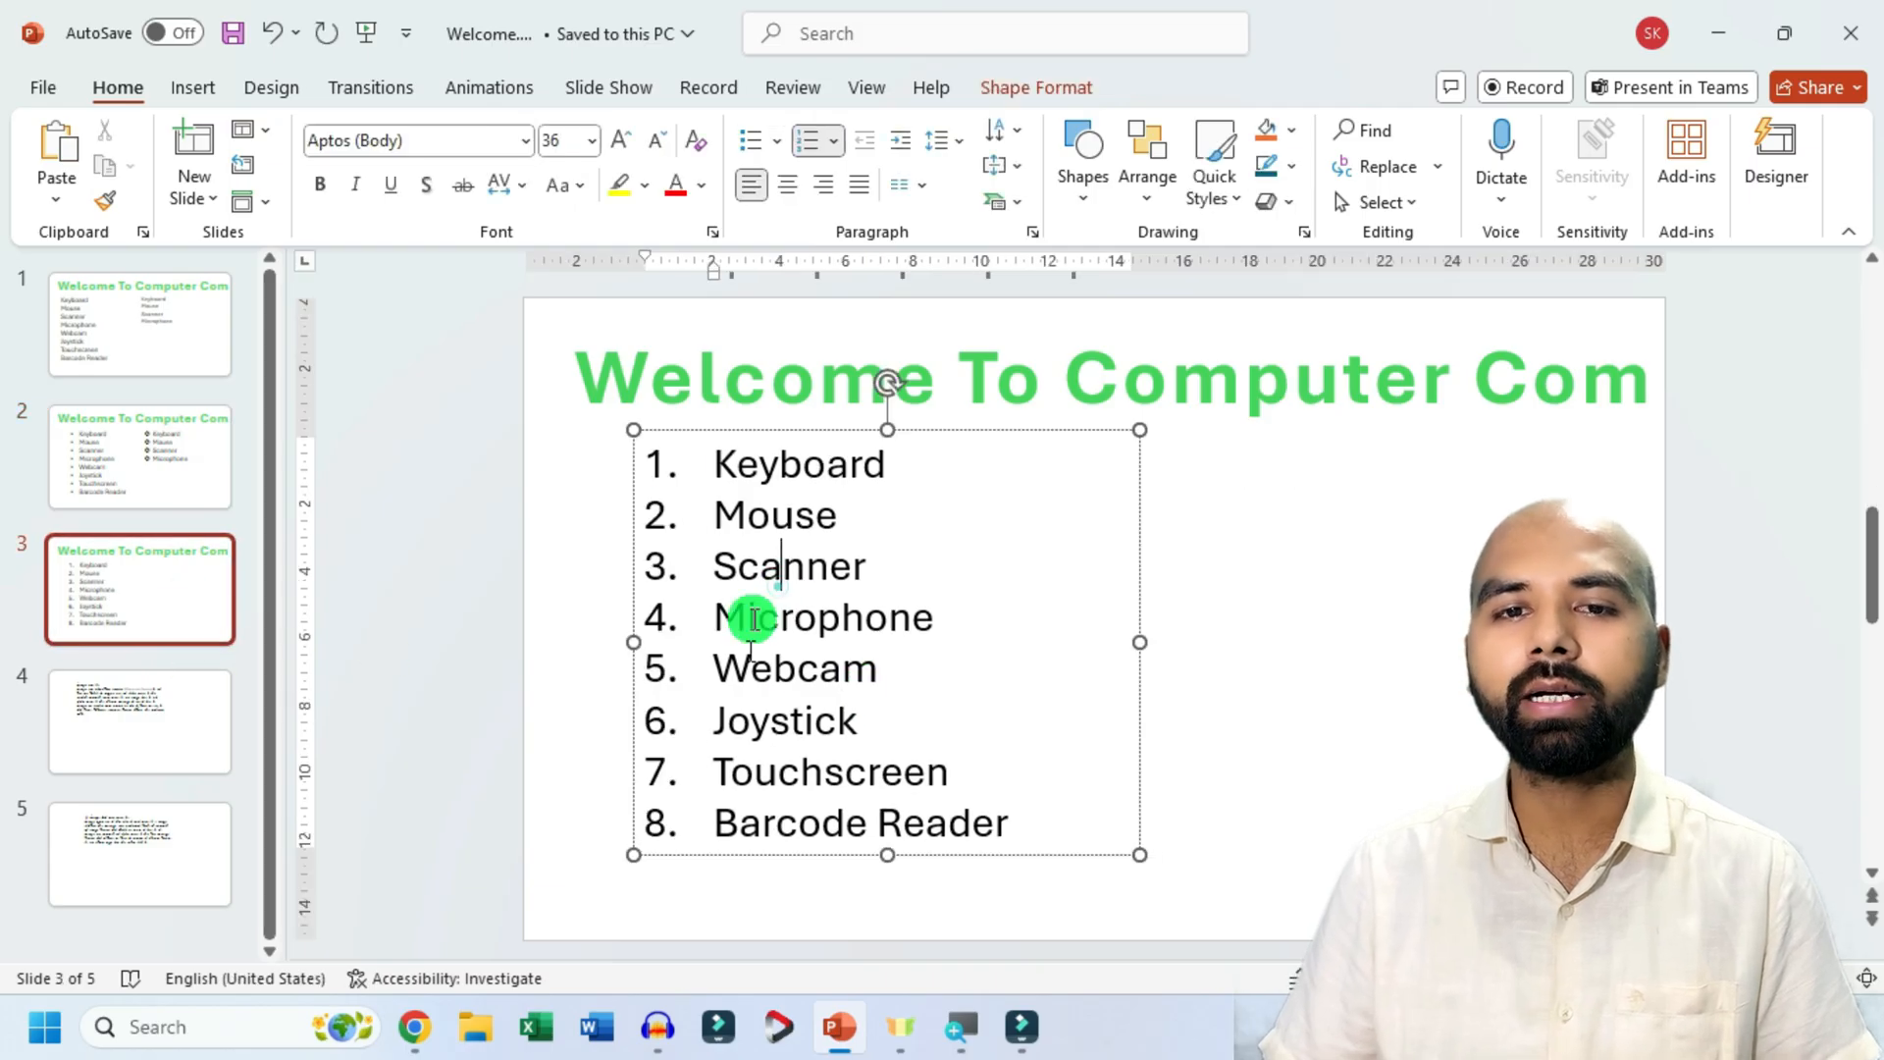
left_click(836, 145)
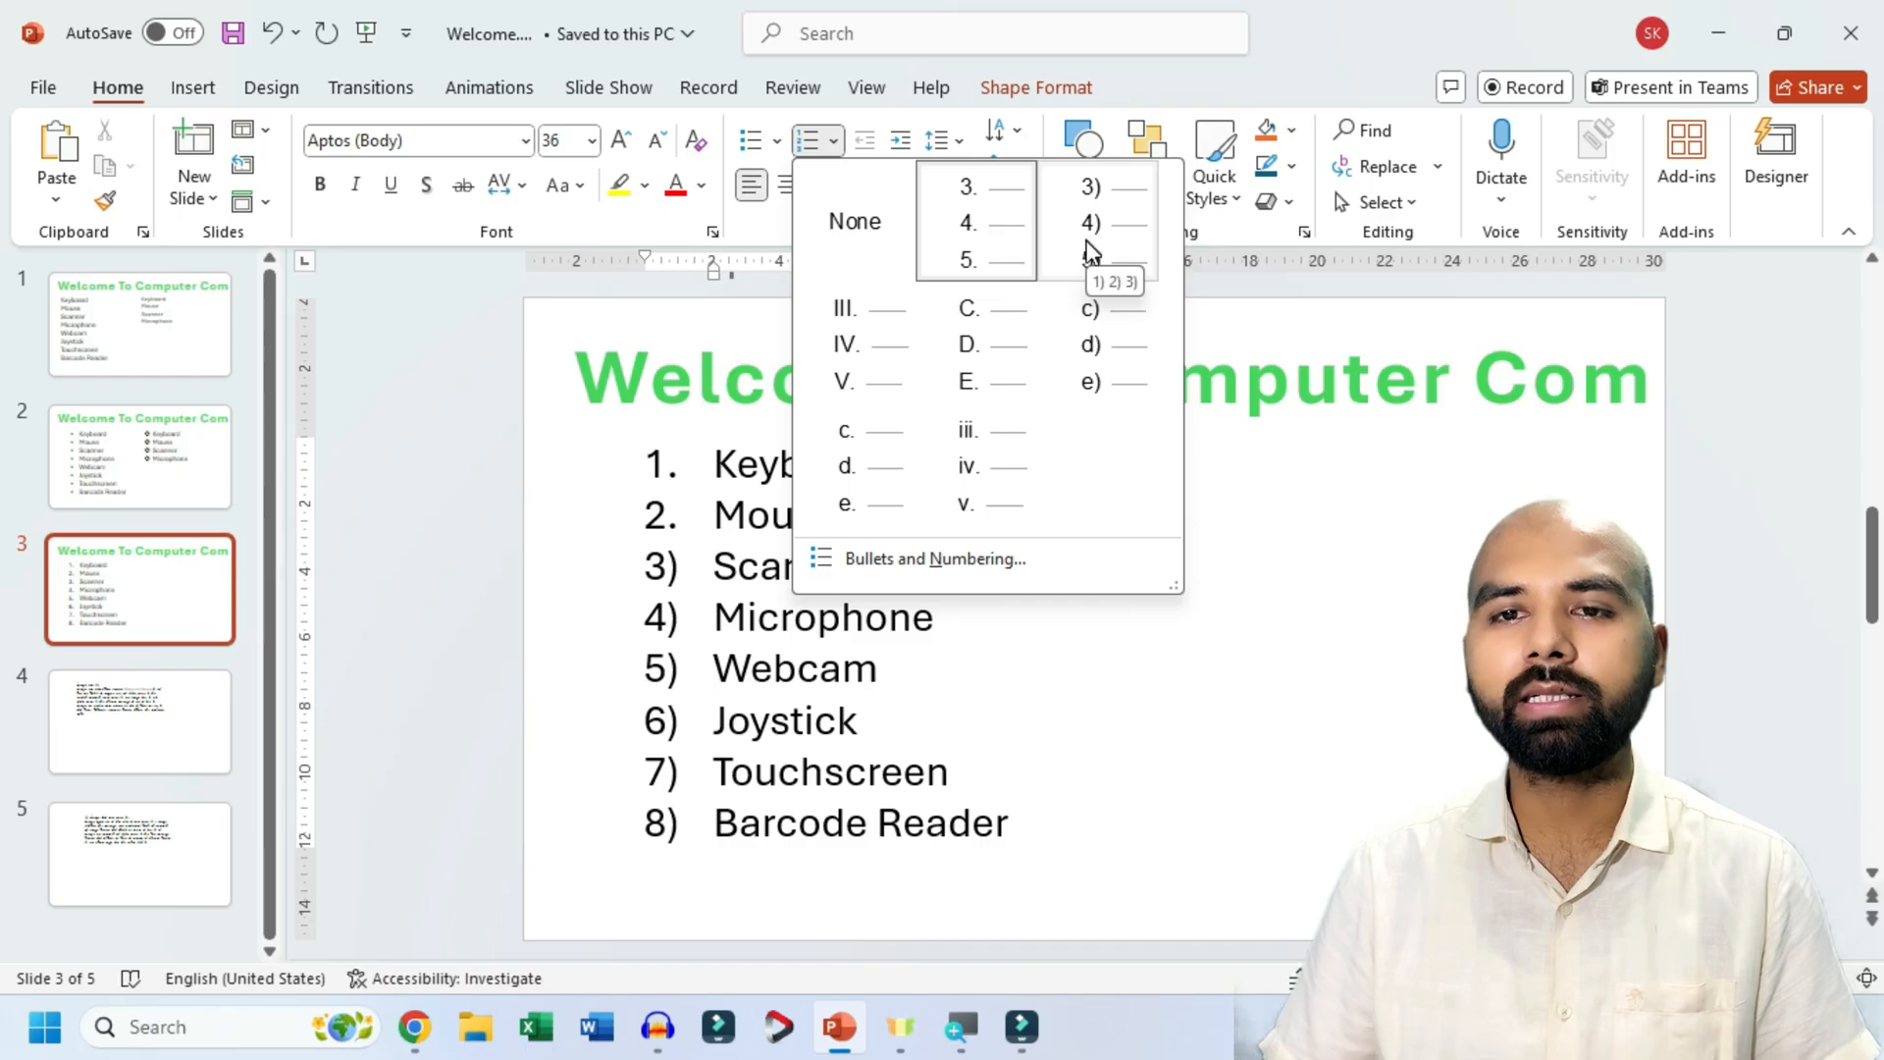
left_click(836, 659)
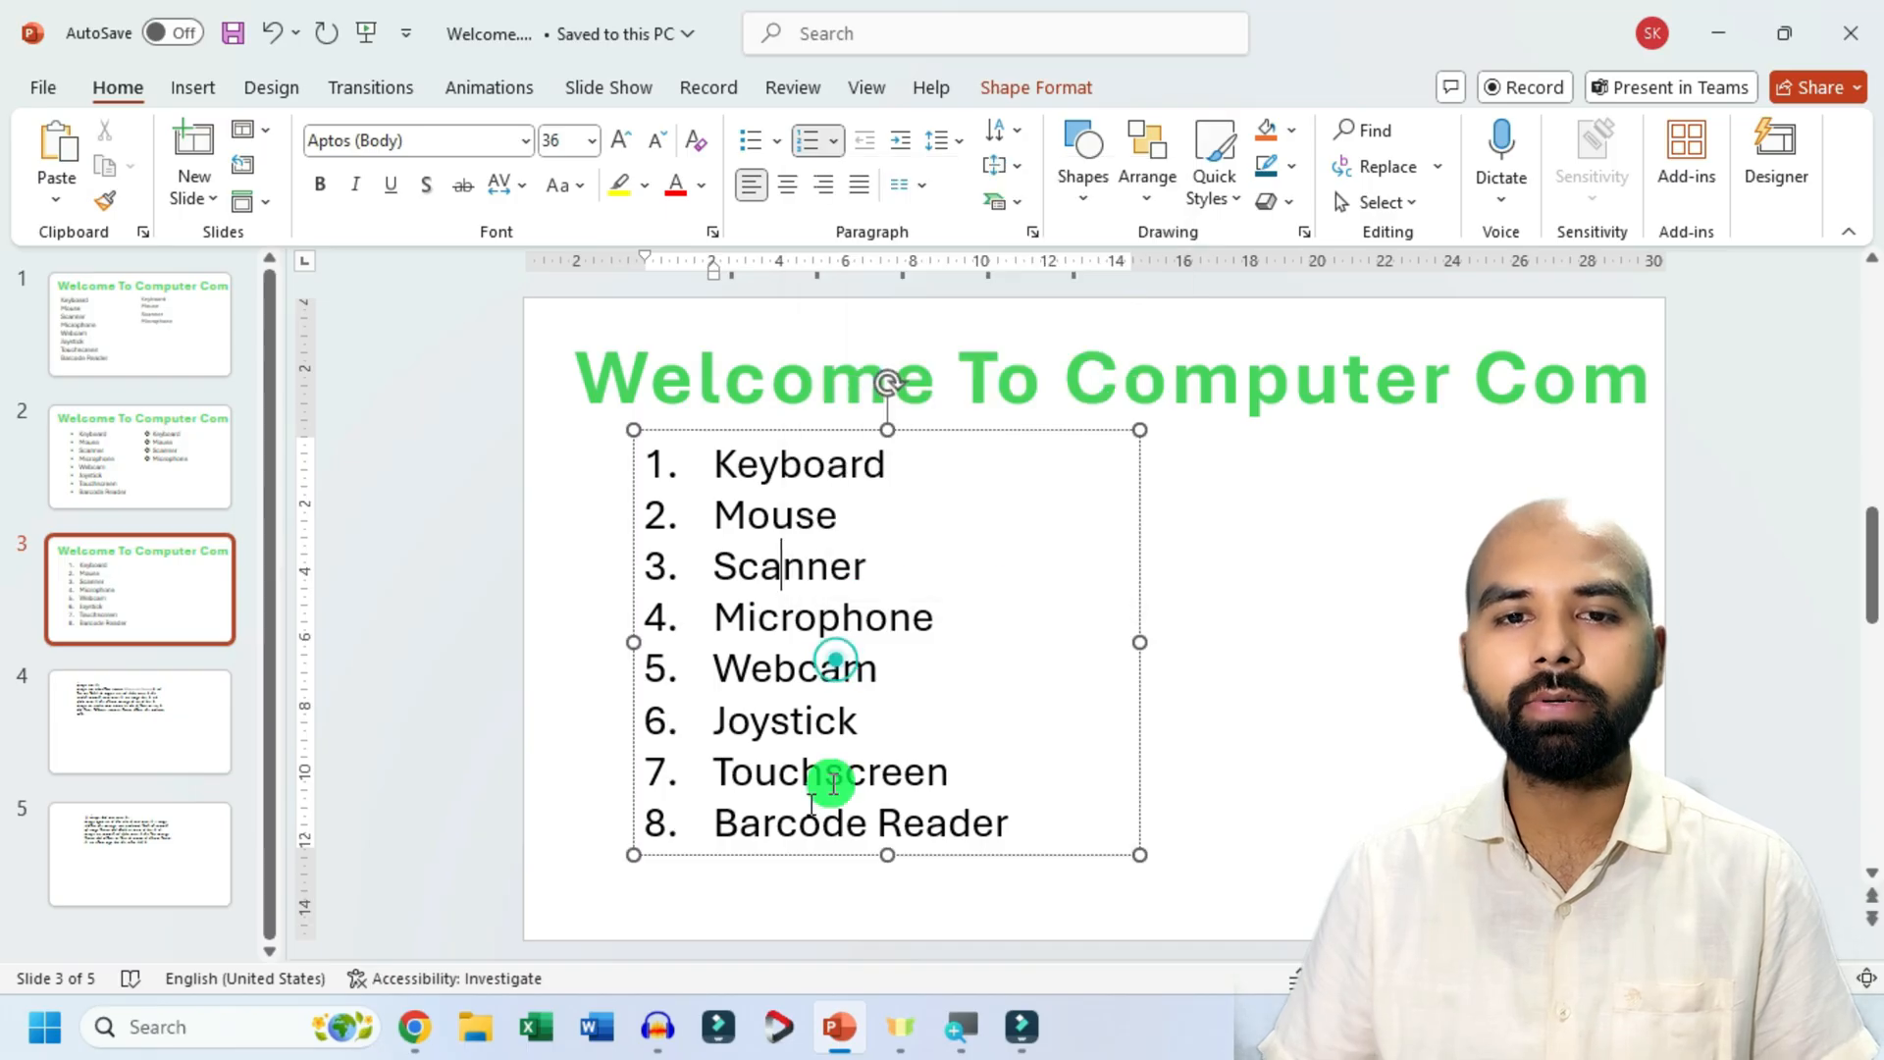
left_click(733, 861)
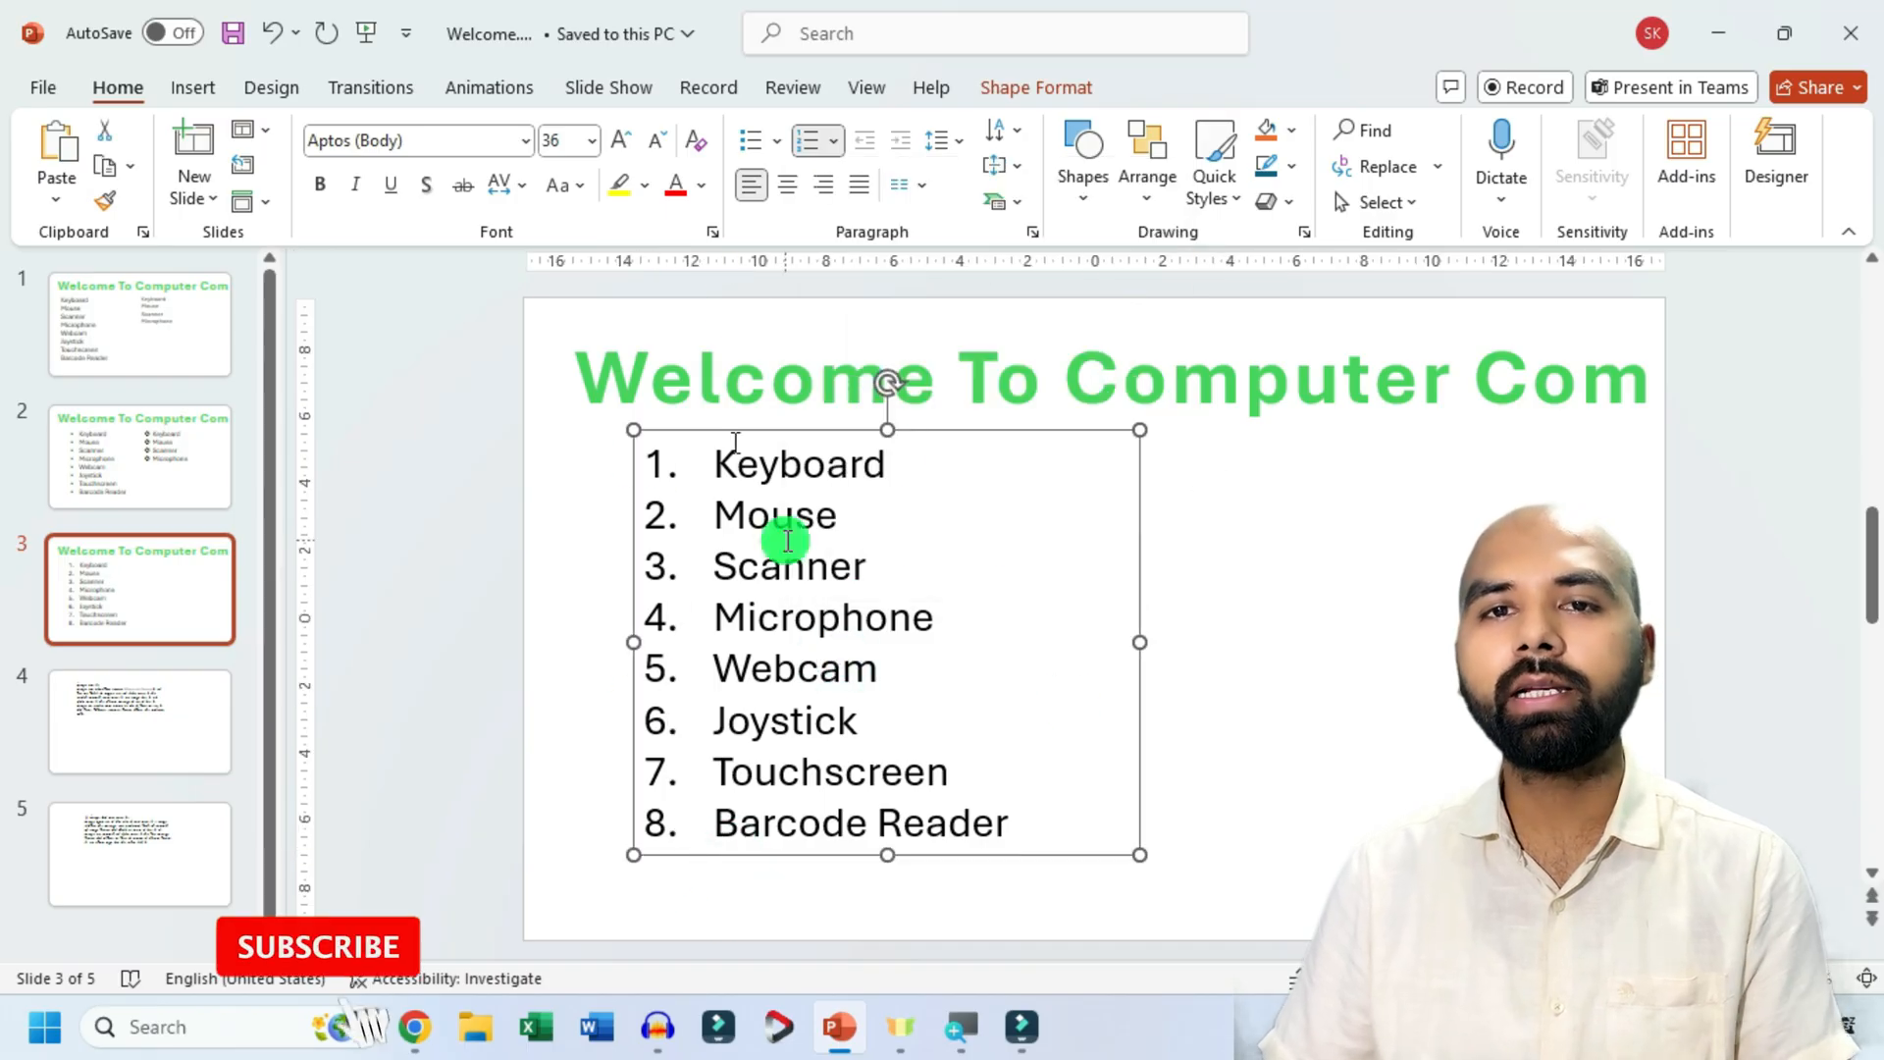
Browse the numbering styles without changing them and widen slide 3's list text box until its right edge reaches about 11 cm on the ruler.
left_click(832, 145)
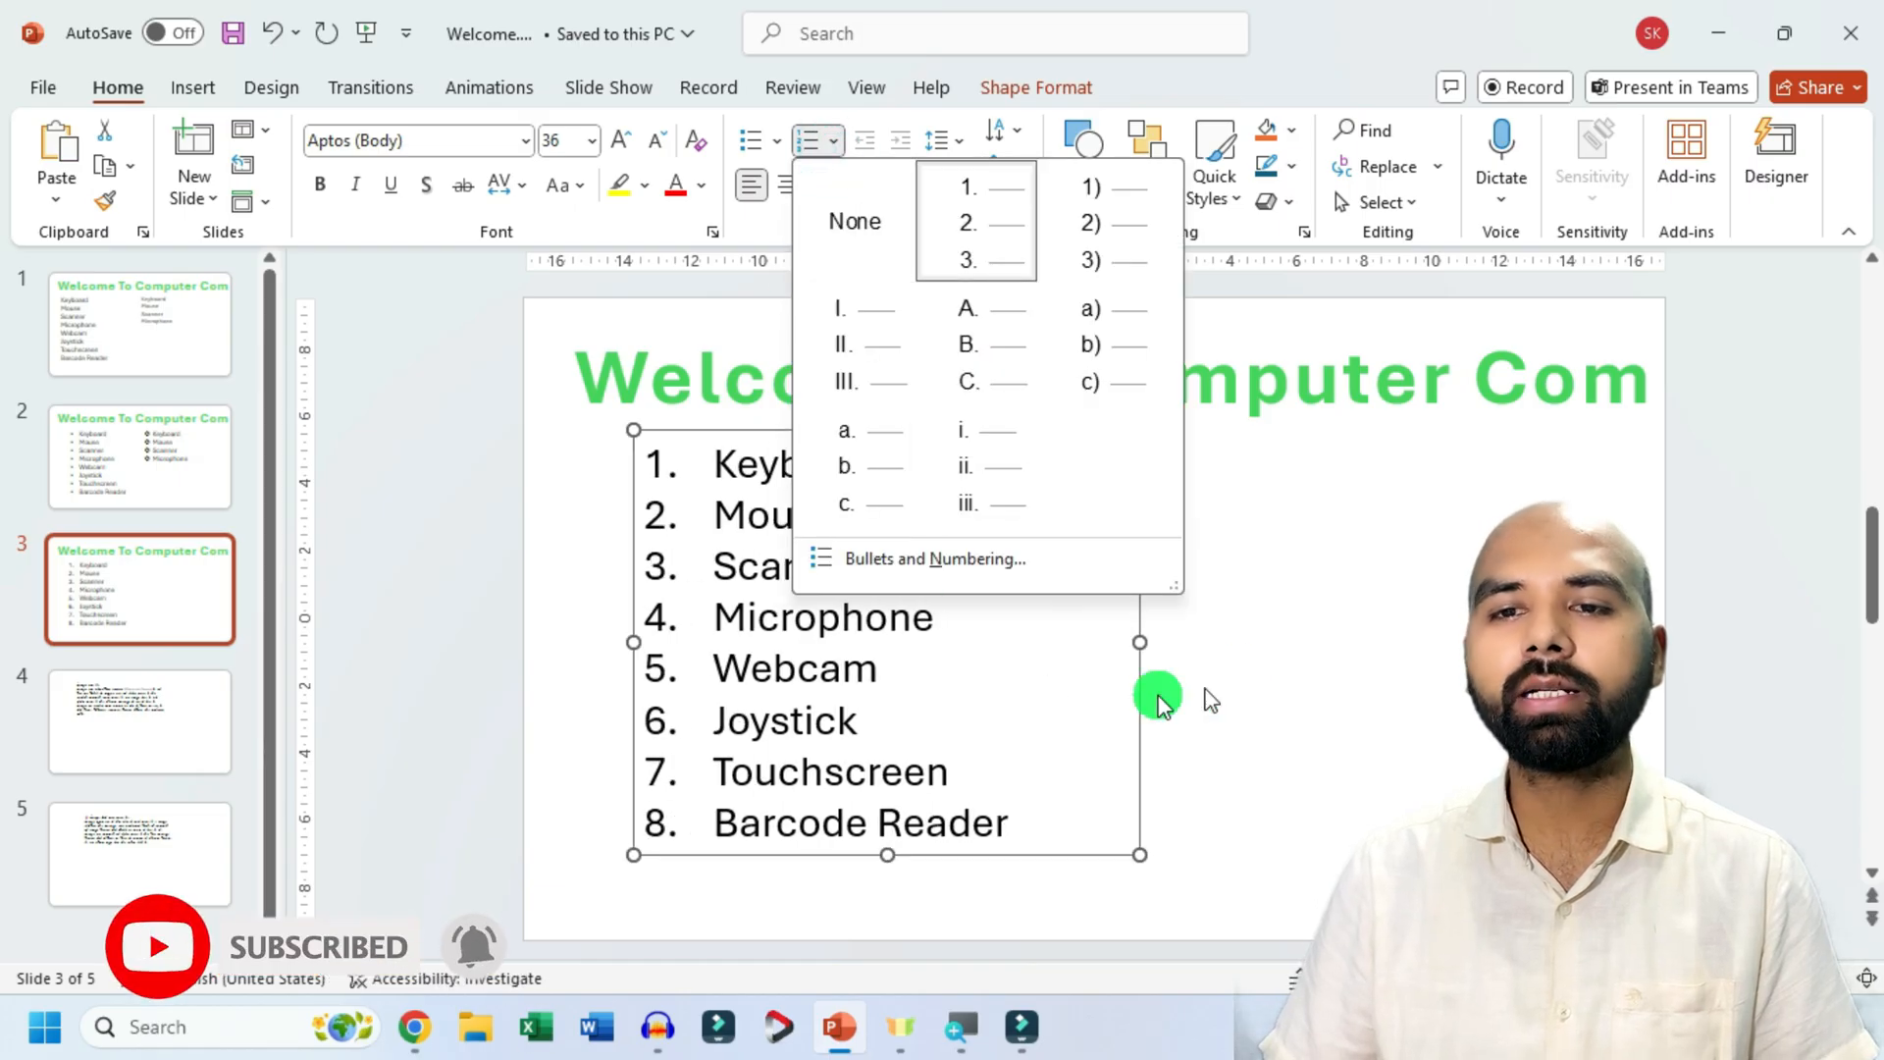
left_click(1354, 648)
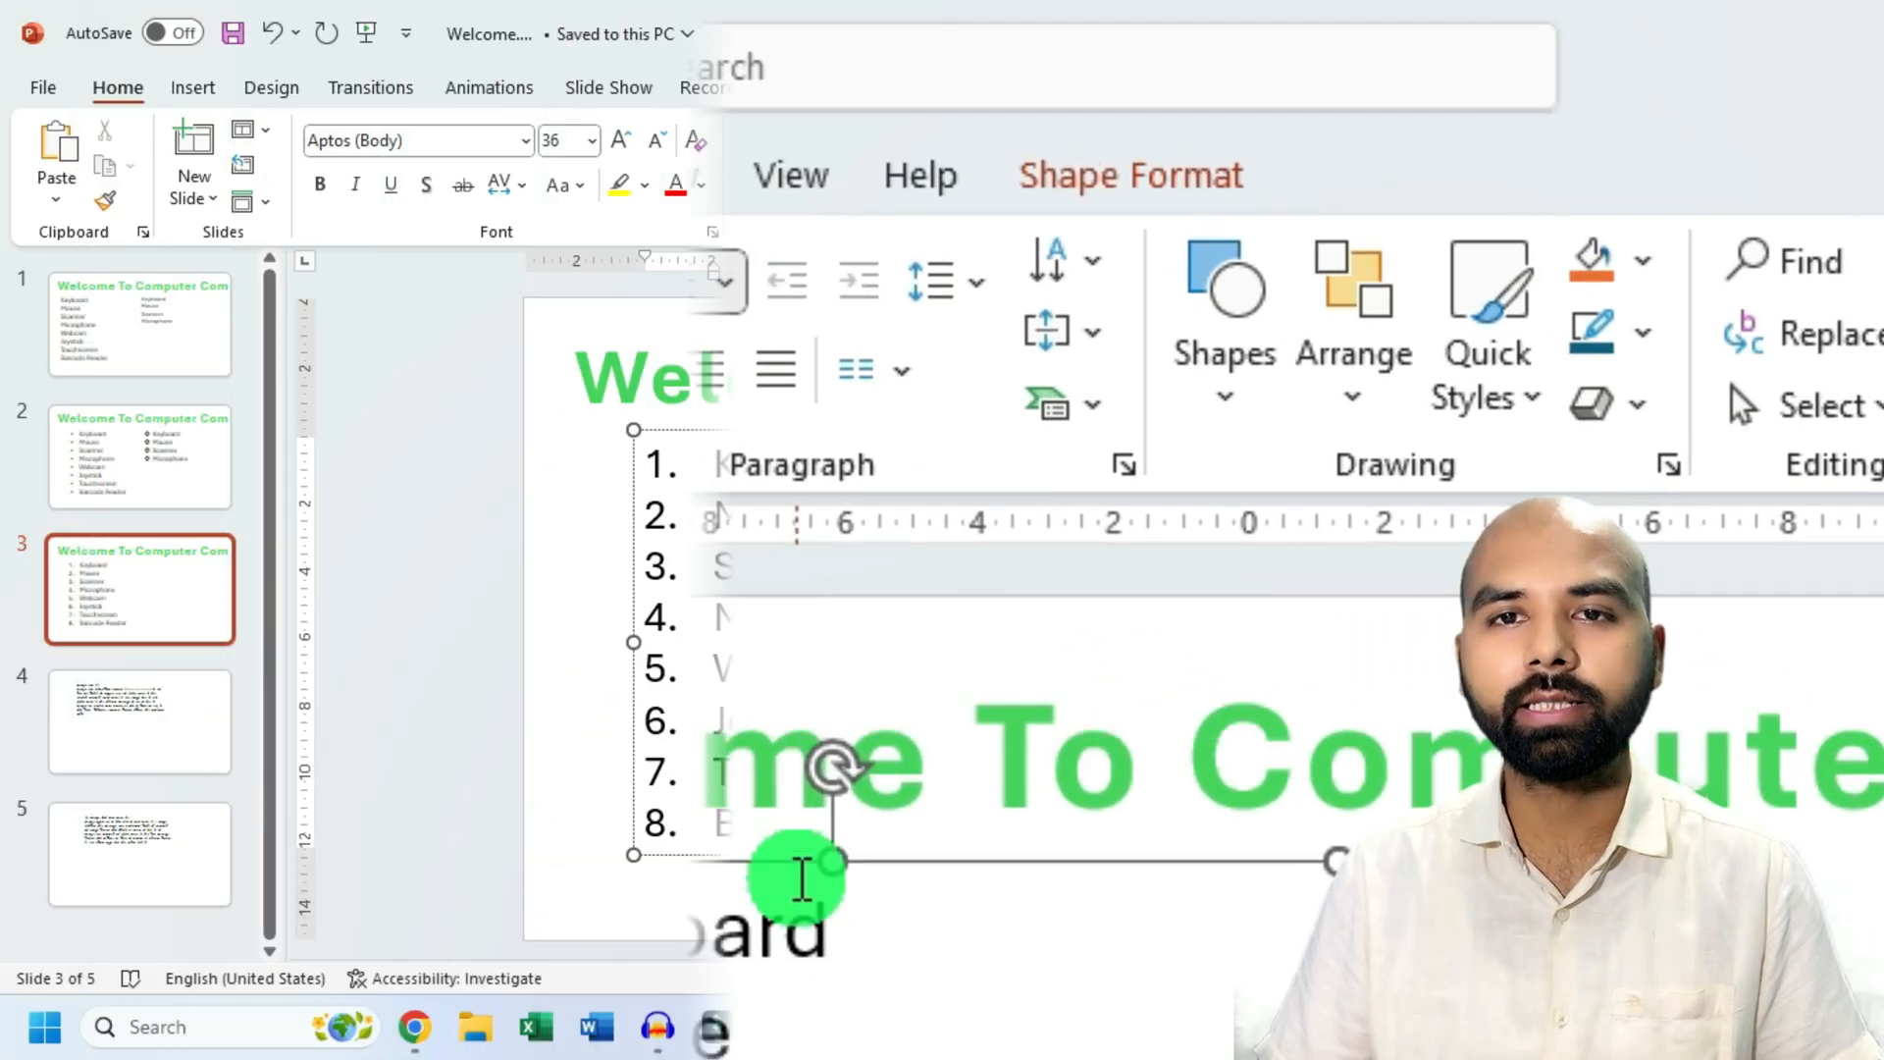
left_click_drag(1137, 643, 1463, 645)
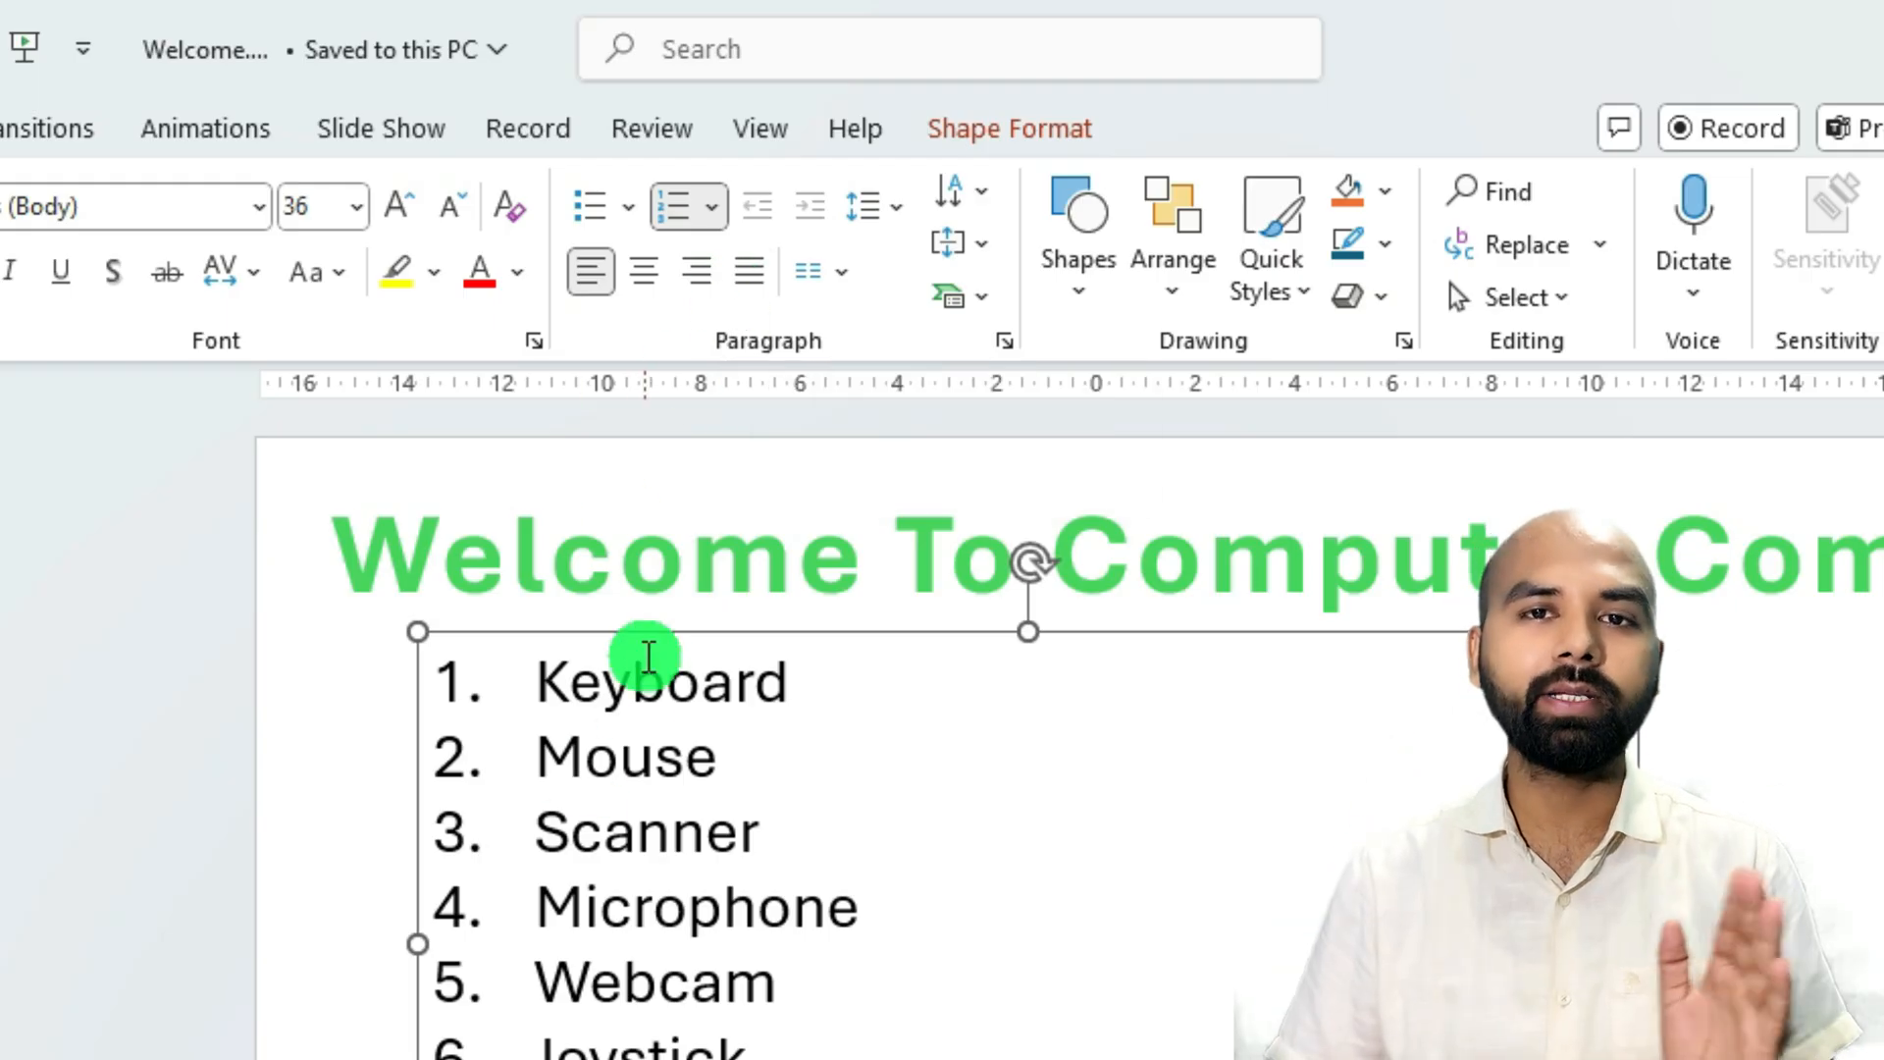
Try center and right alignment on slide 3's numbered list and restore left alignment.
left_click(643, 278)
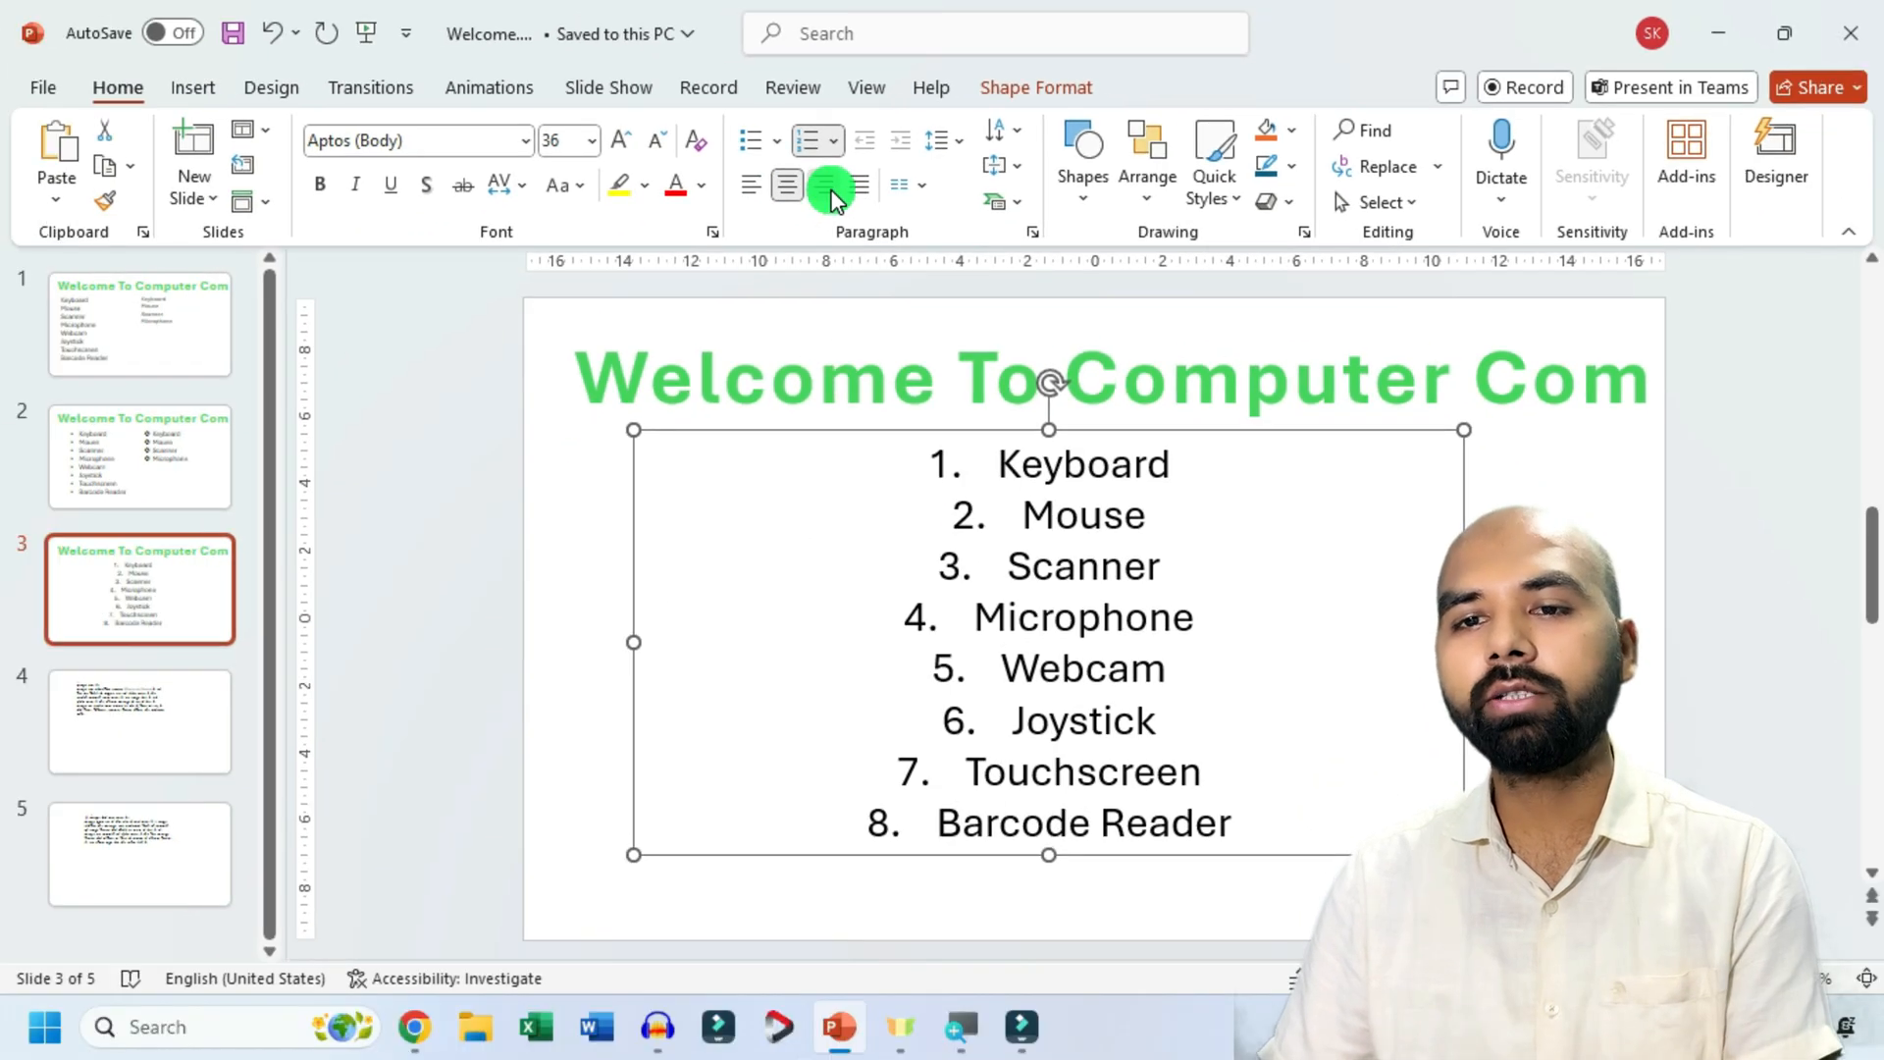
left_click(706, 263)
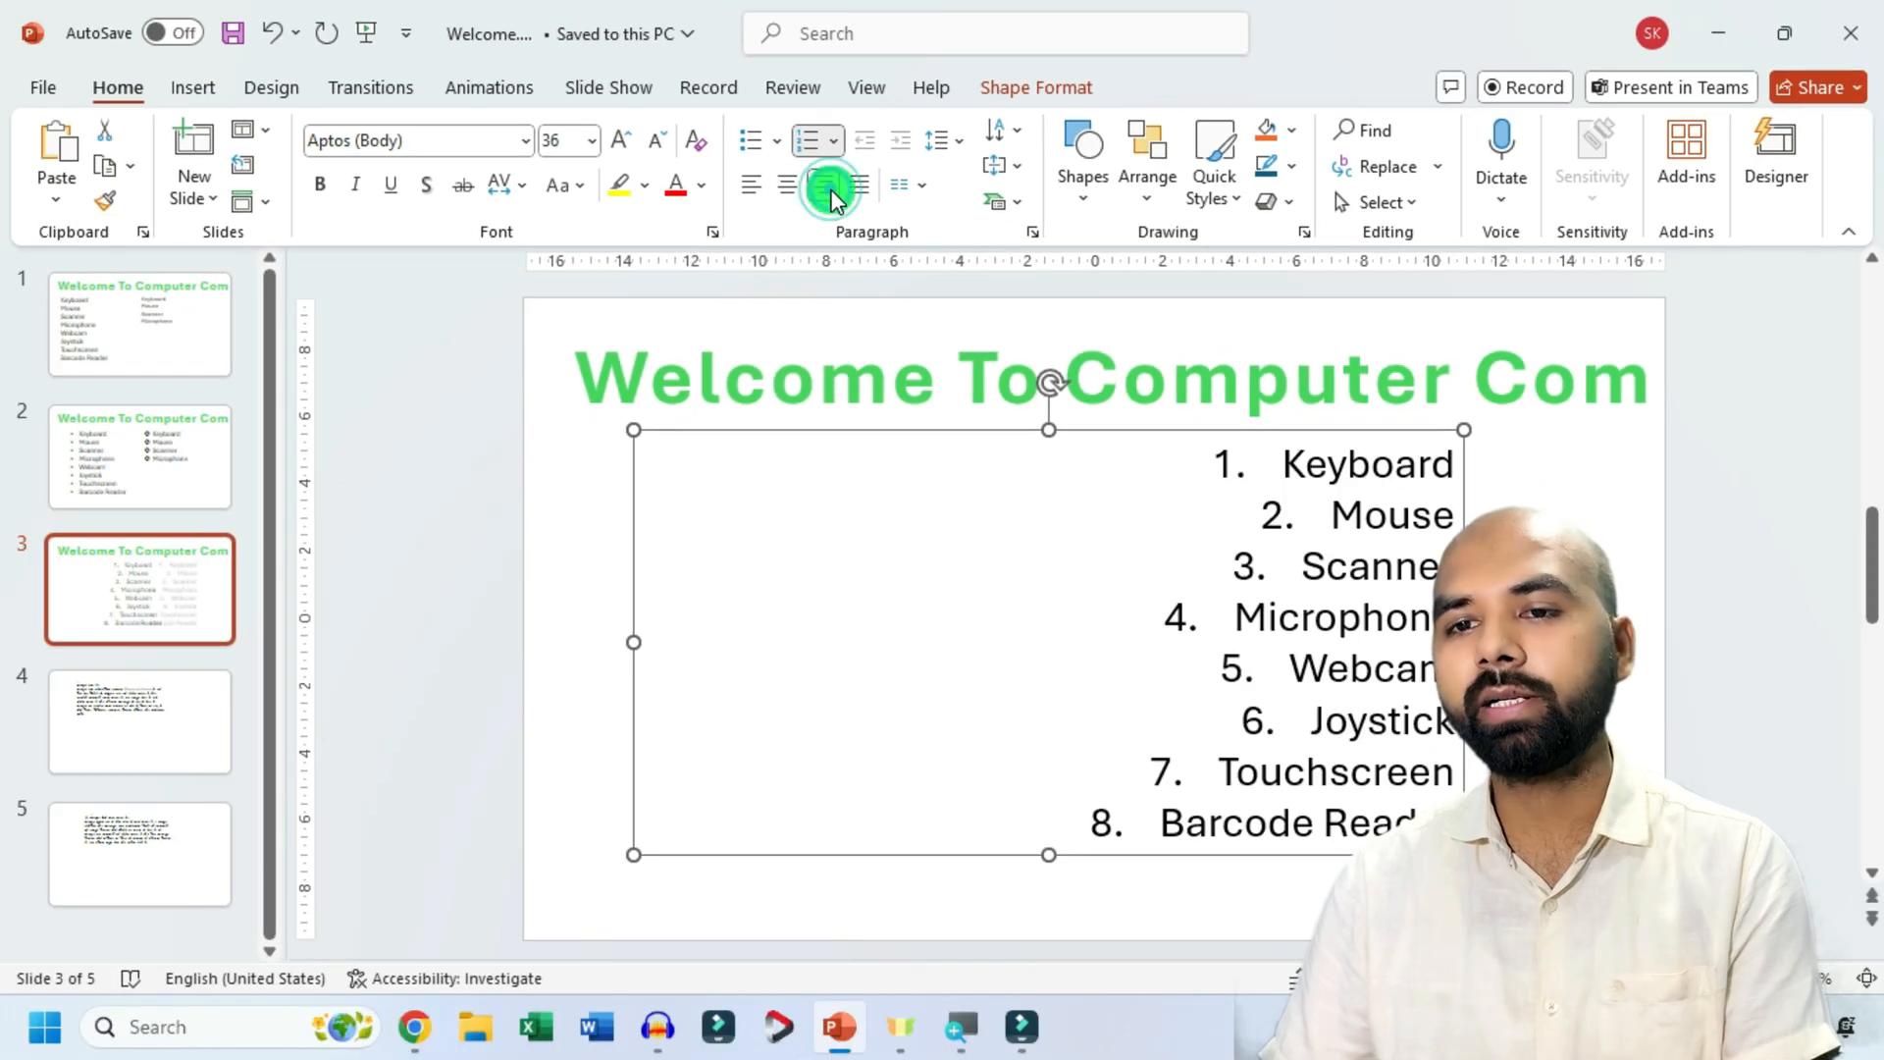
left_click(750, 184)
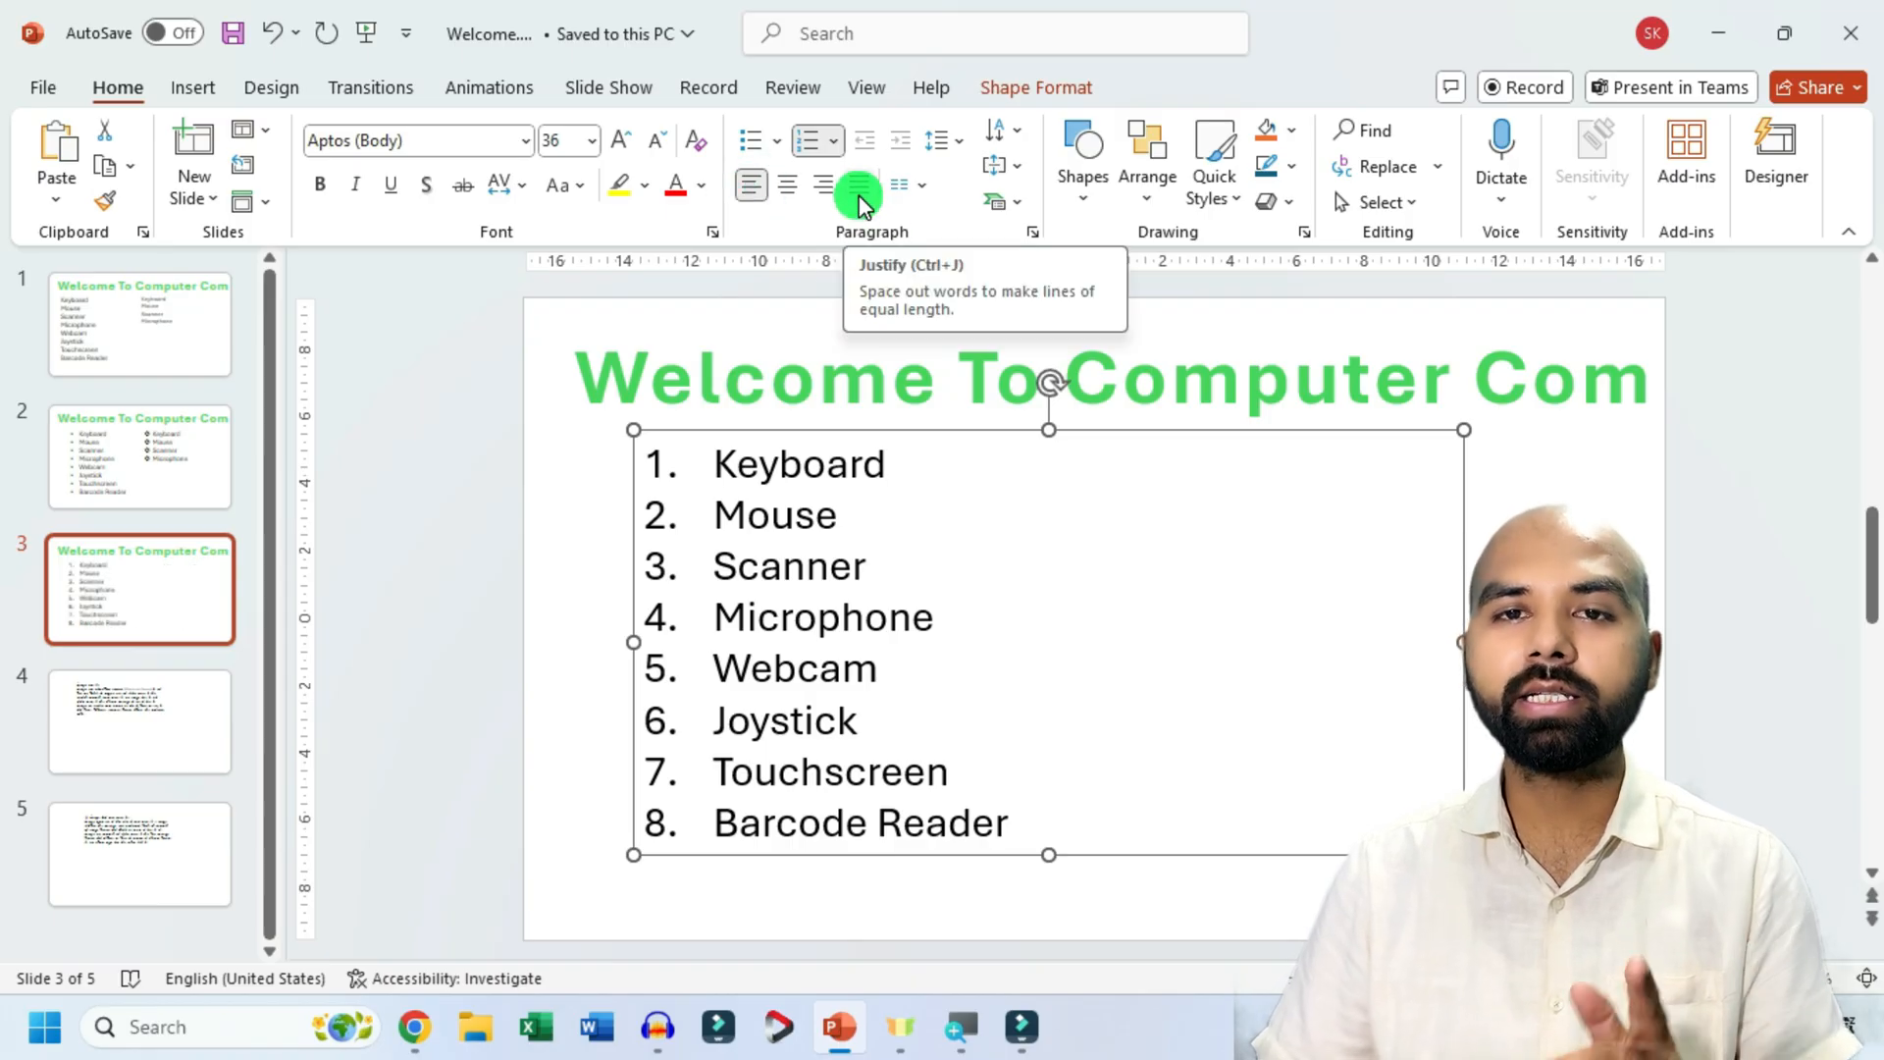
Enlarge all the text in slide 4's text box to font size 32.
left_click(144, 744)
left_click(846, 555)
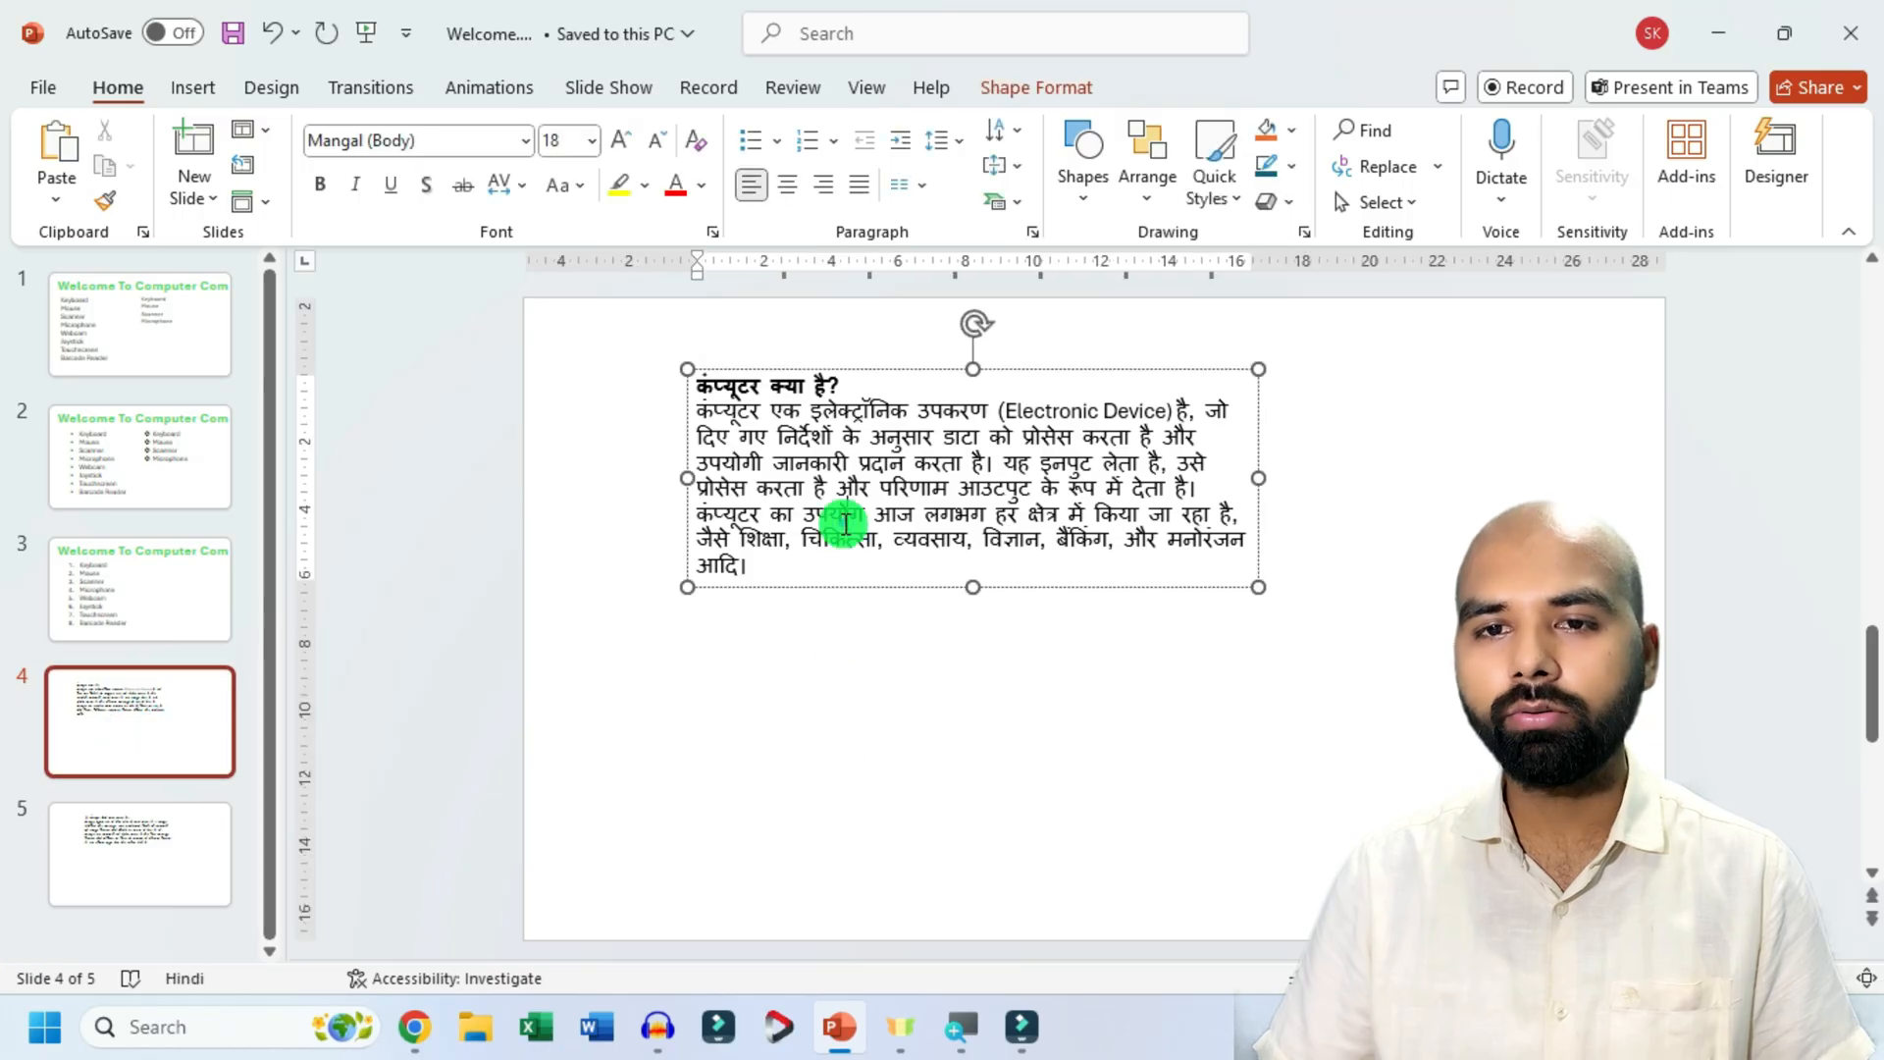
left_click(908, 587)
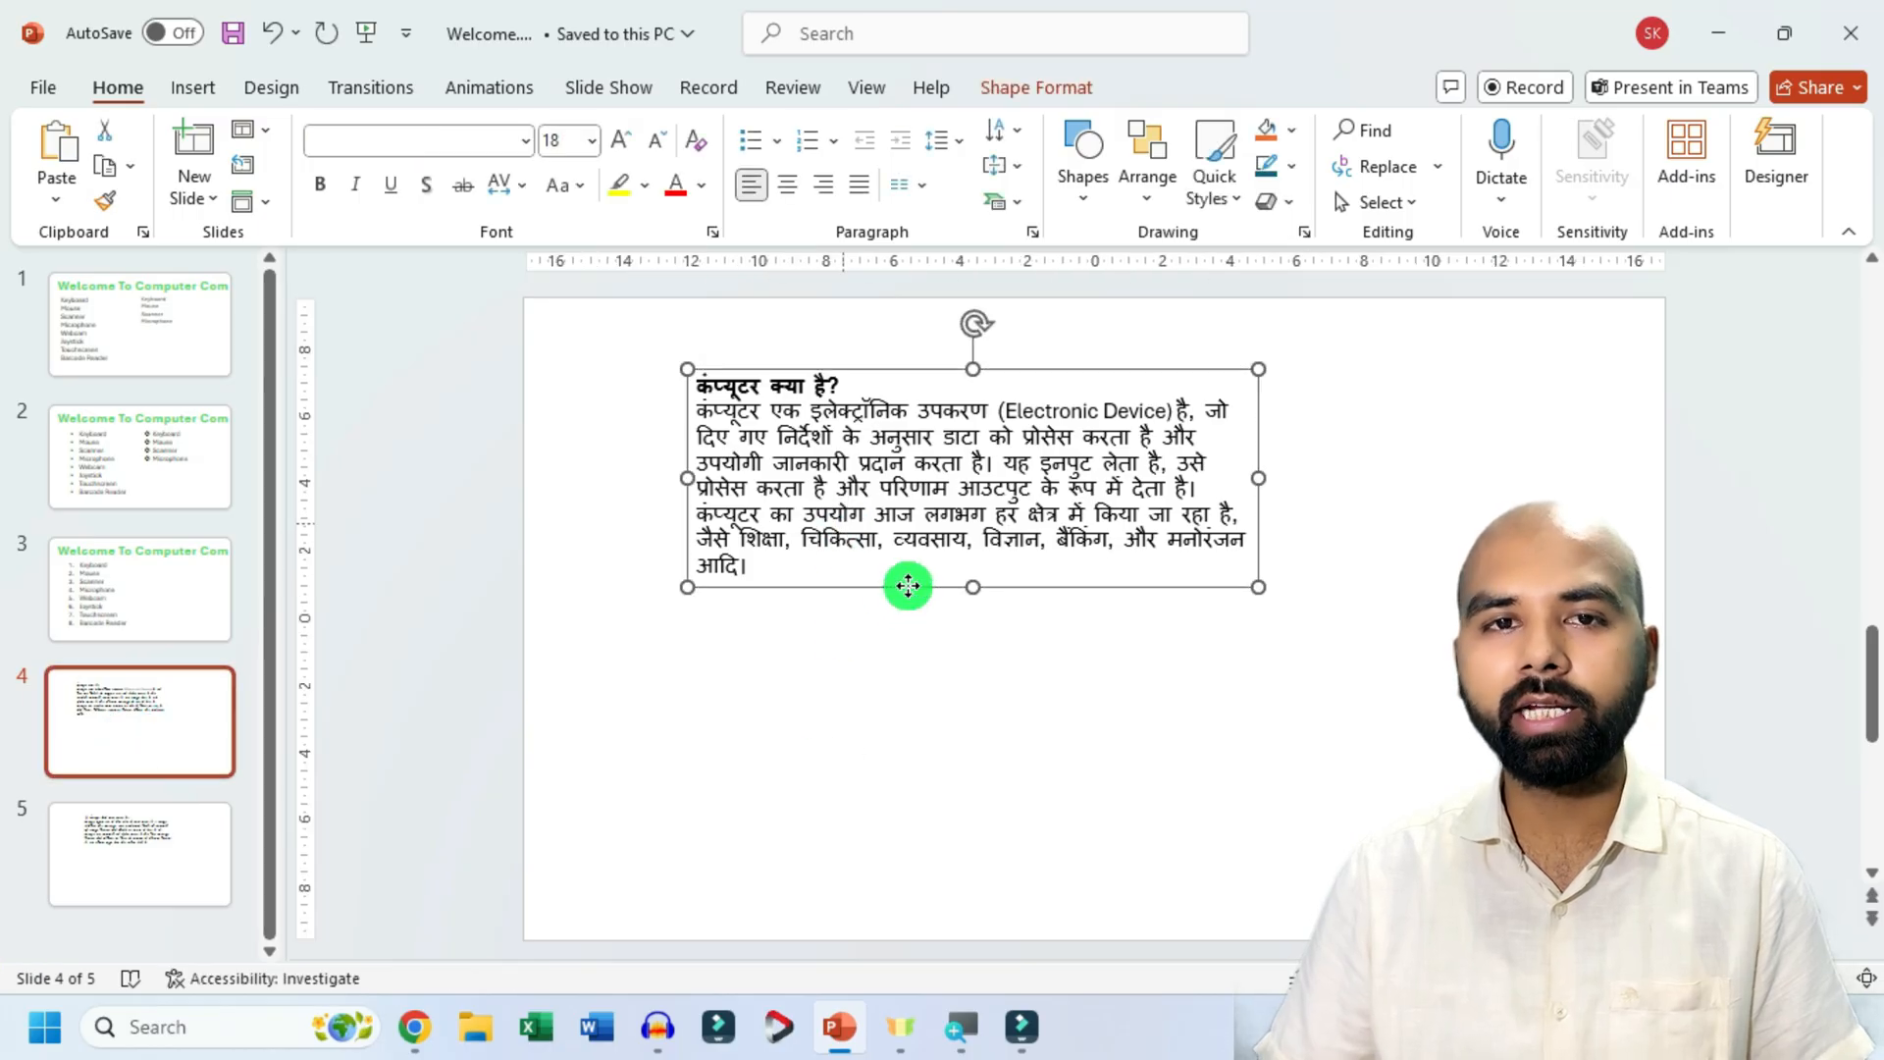
left_click(628, 145)
left_click(628, 145)
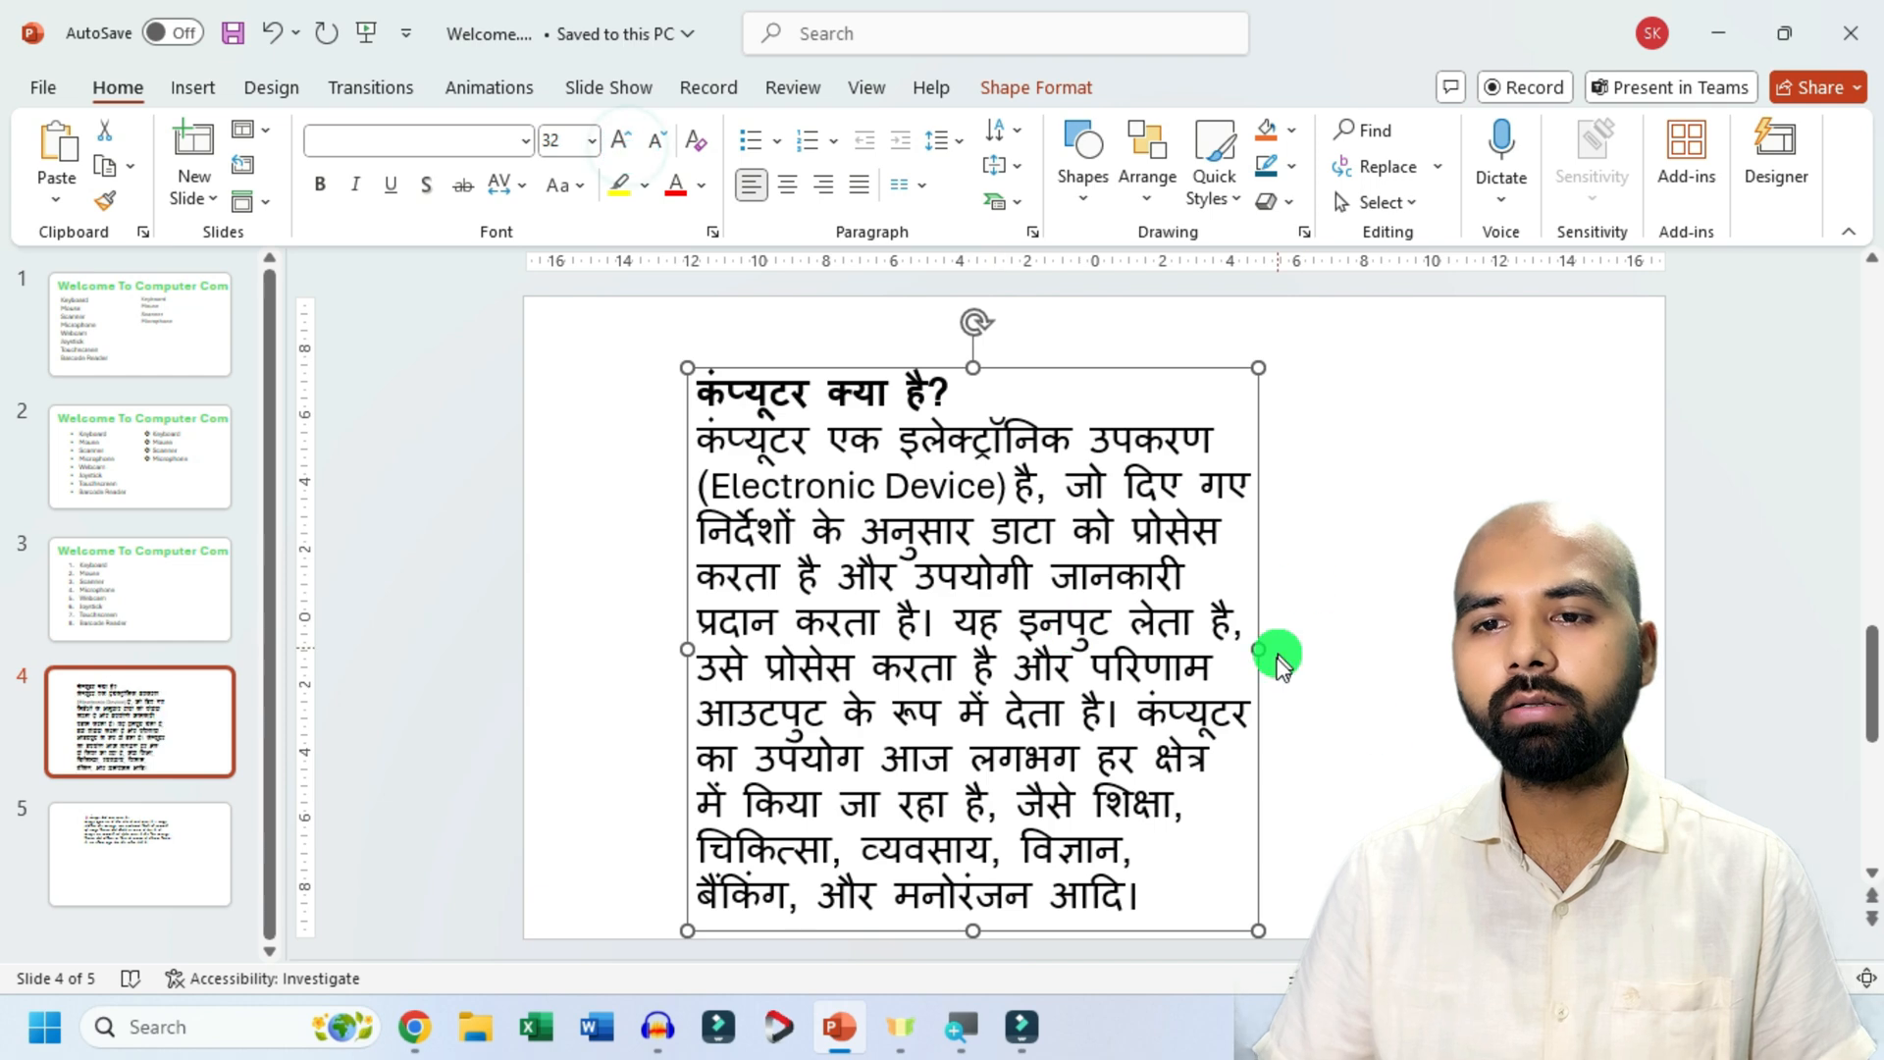
Widen slide 4's text box to about 26 cm, shifted slightly left, and justify its text.
left_click_drag(1265, 656, 1565, 628)
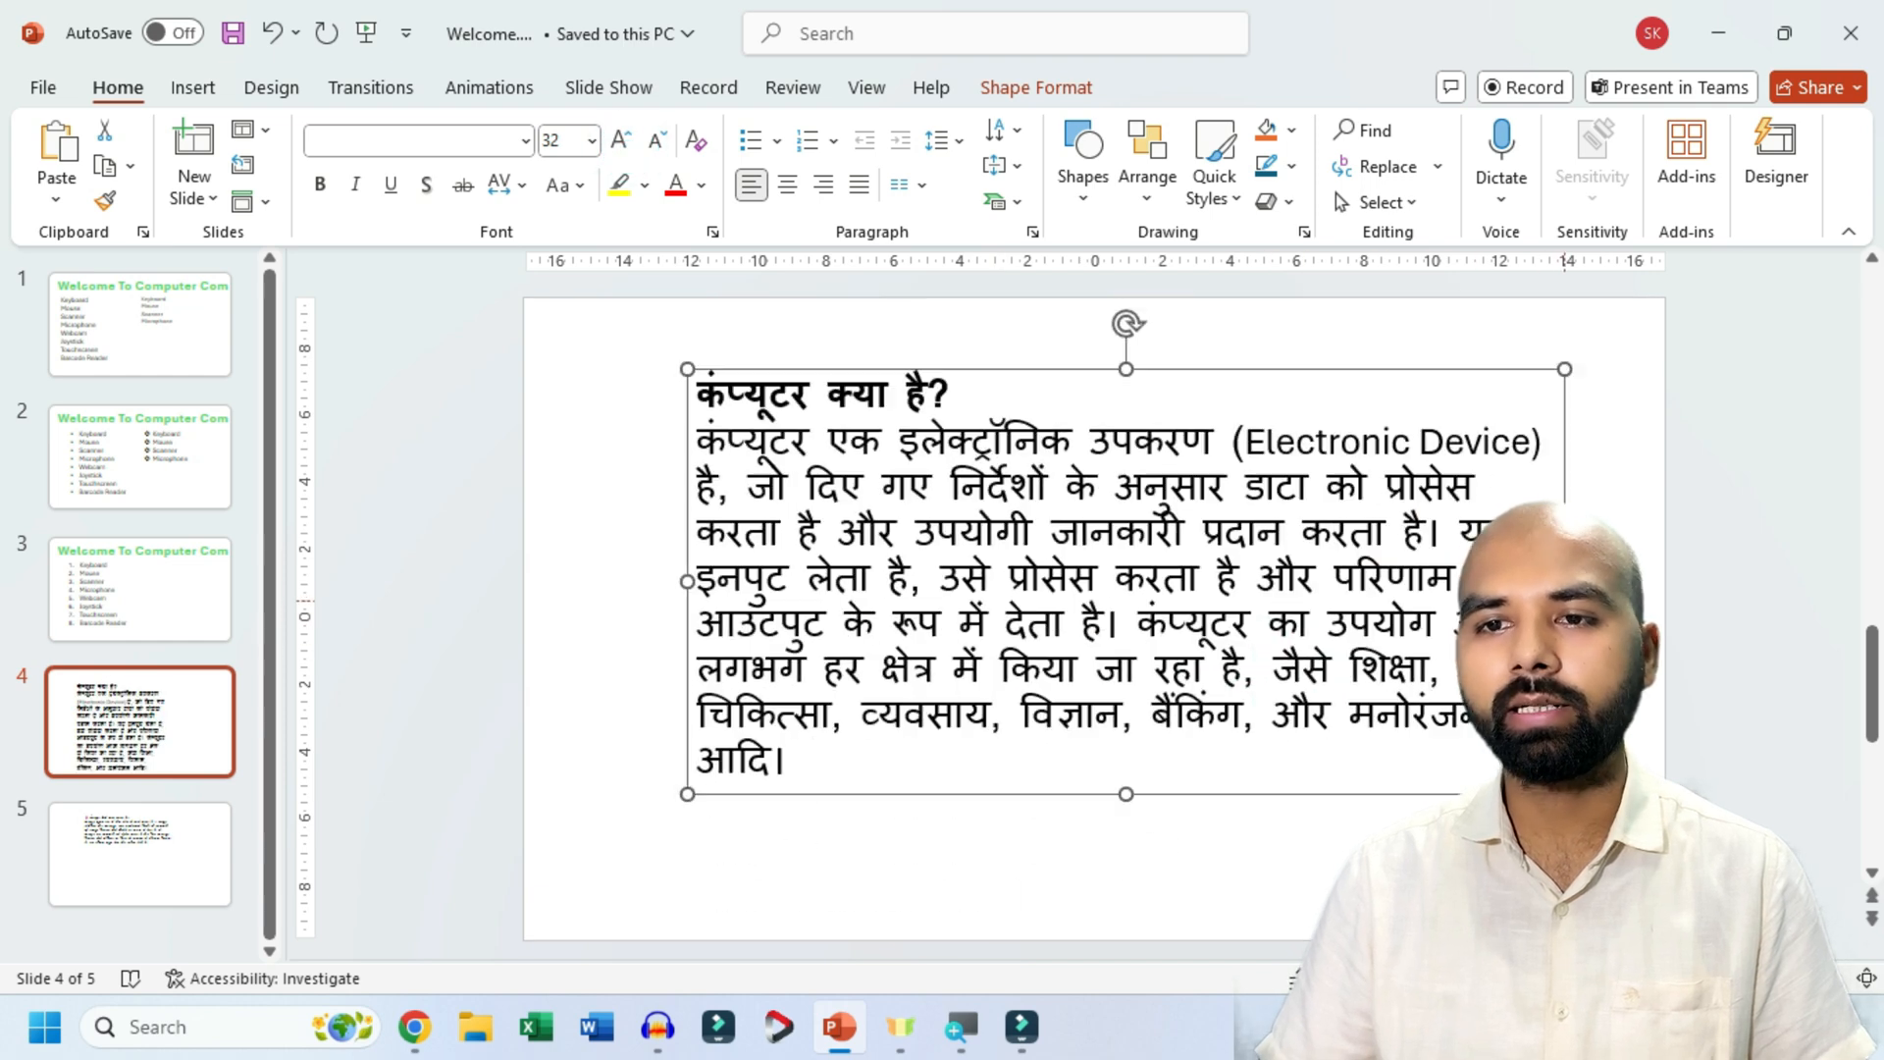
left_click_drag(1043, 370, 983, 367)
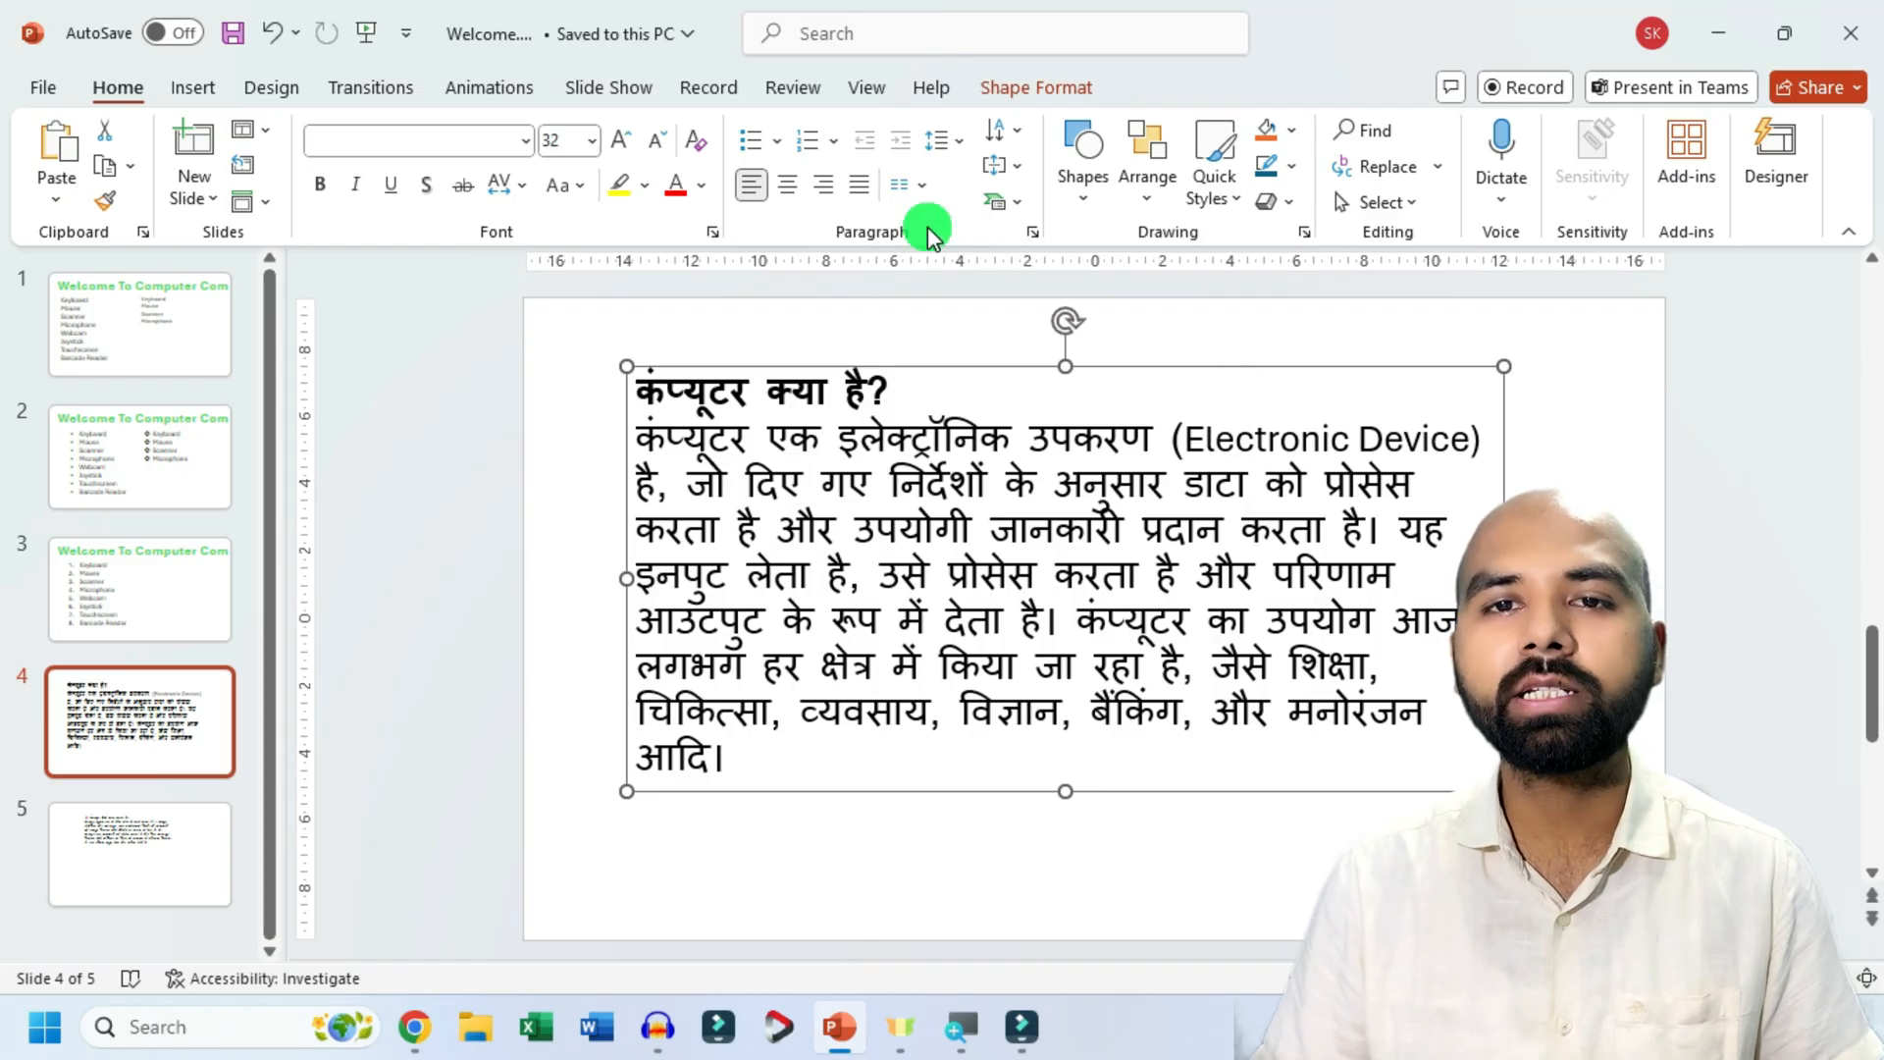
left_click(861, 194)
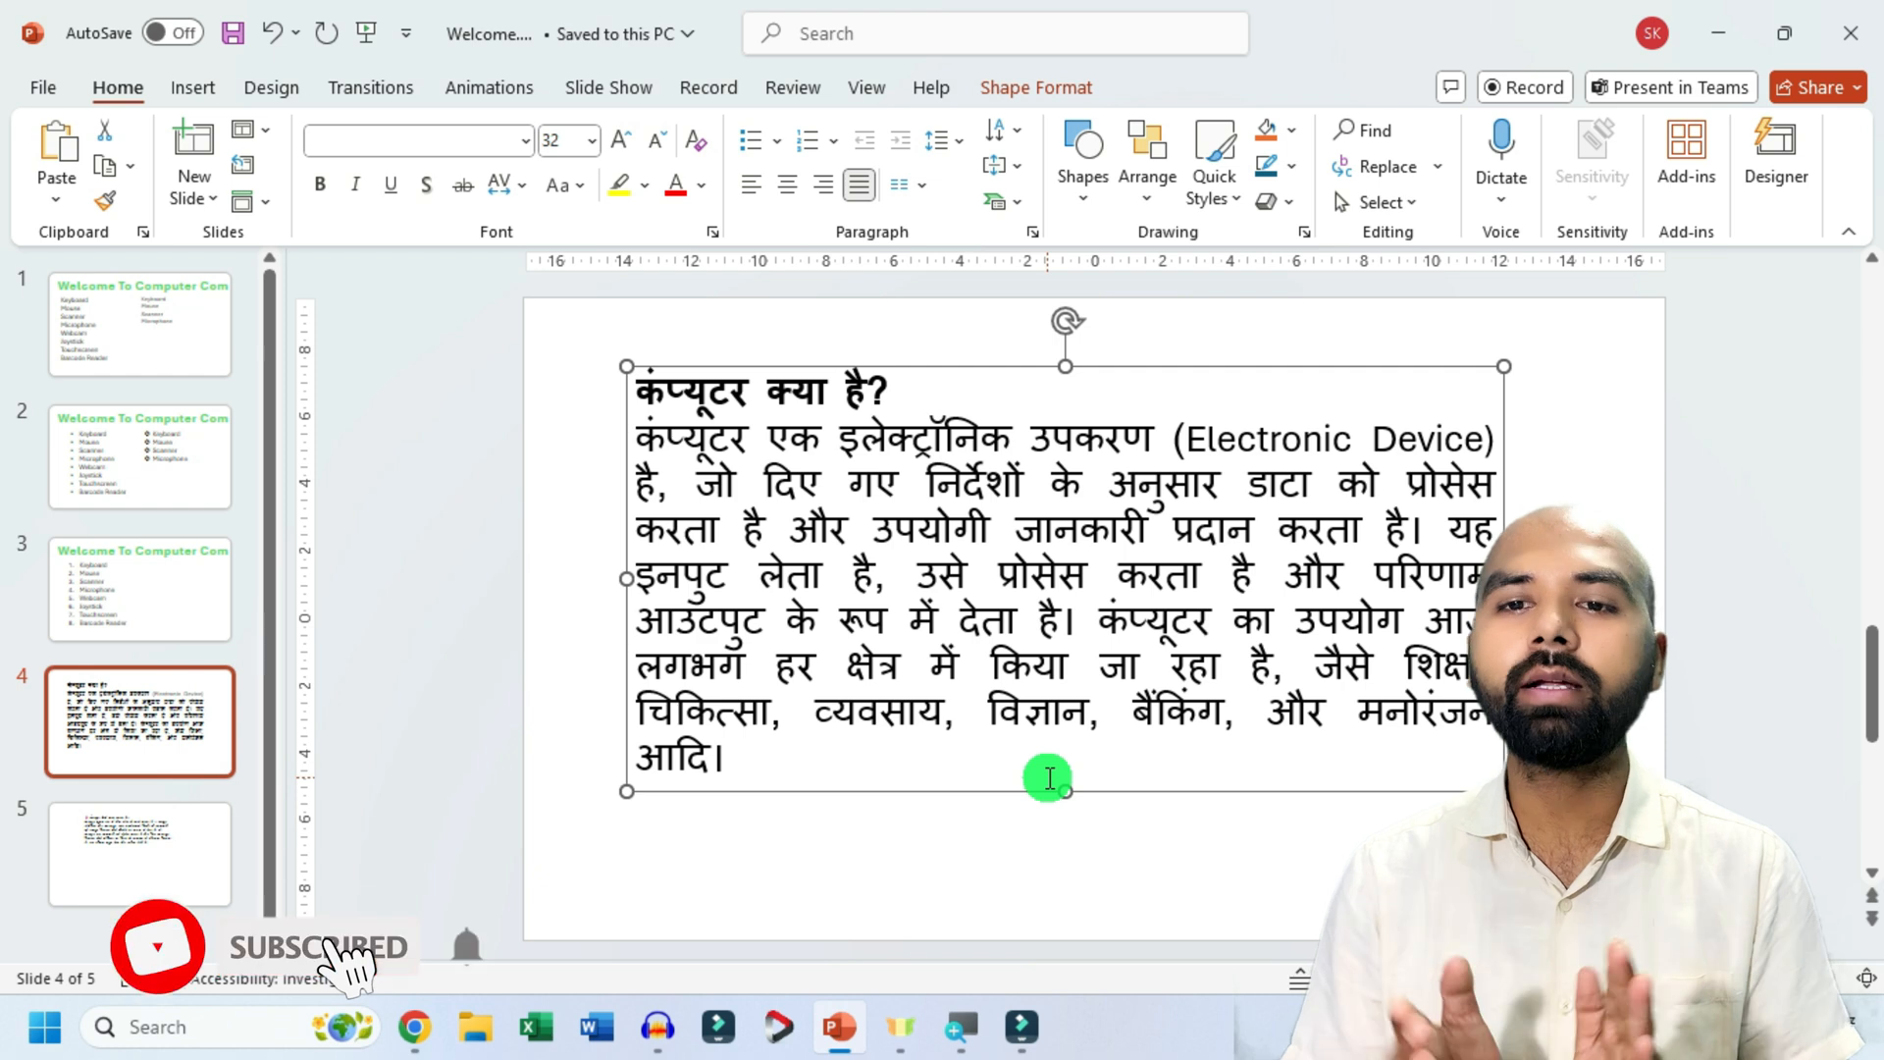
Justify the text of the whole numbered list on slide 3.
left_click(95, 613)
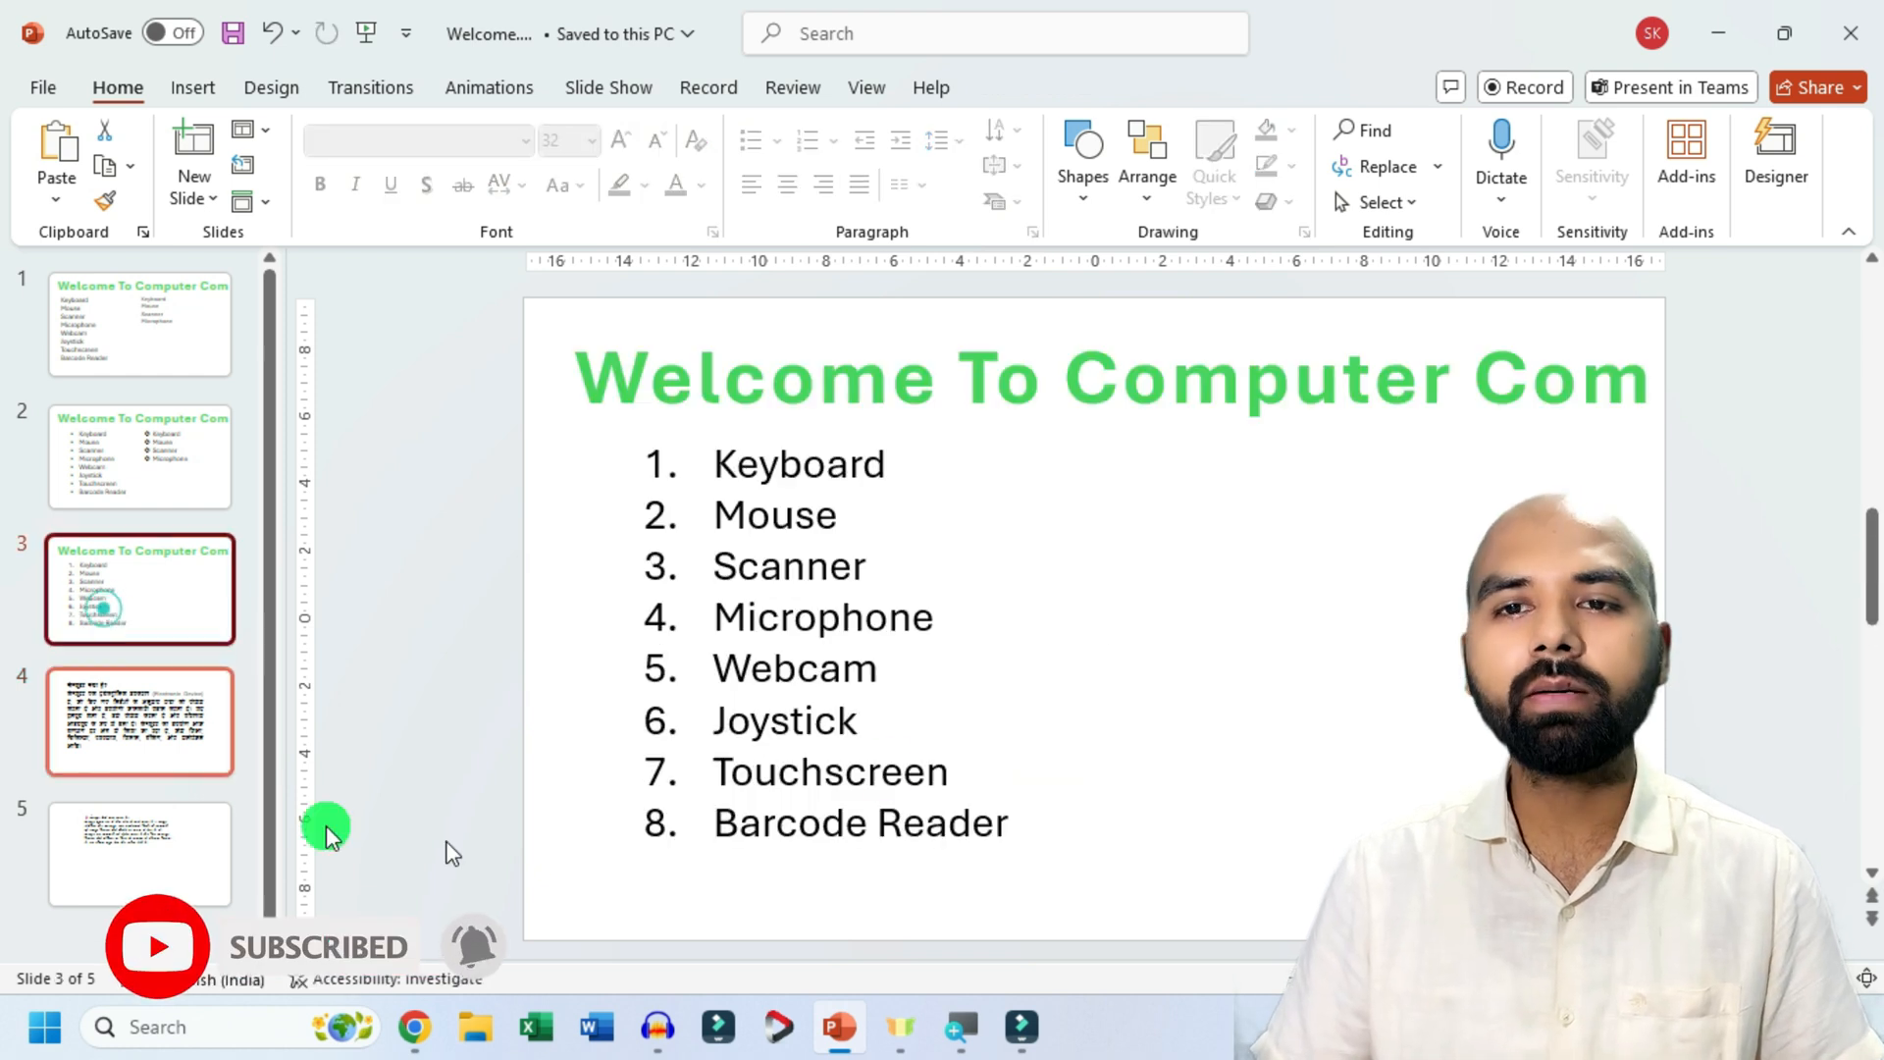
left_click(868, 490)
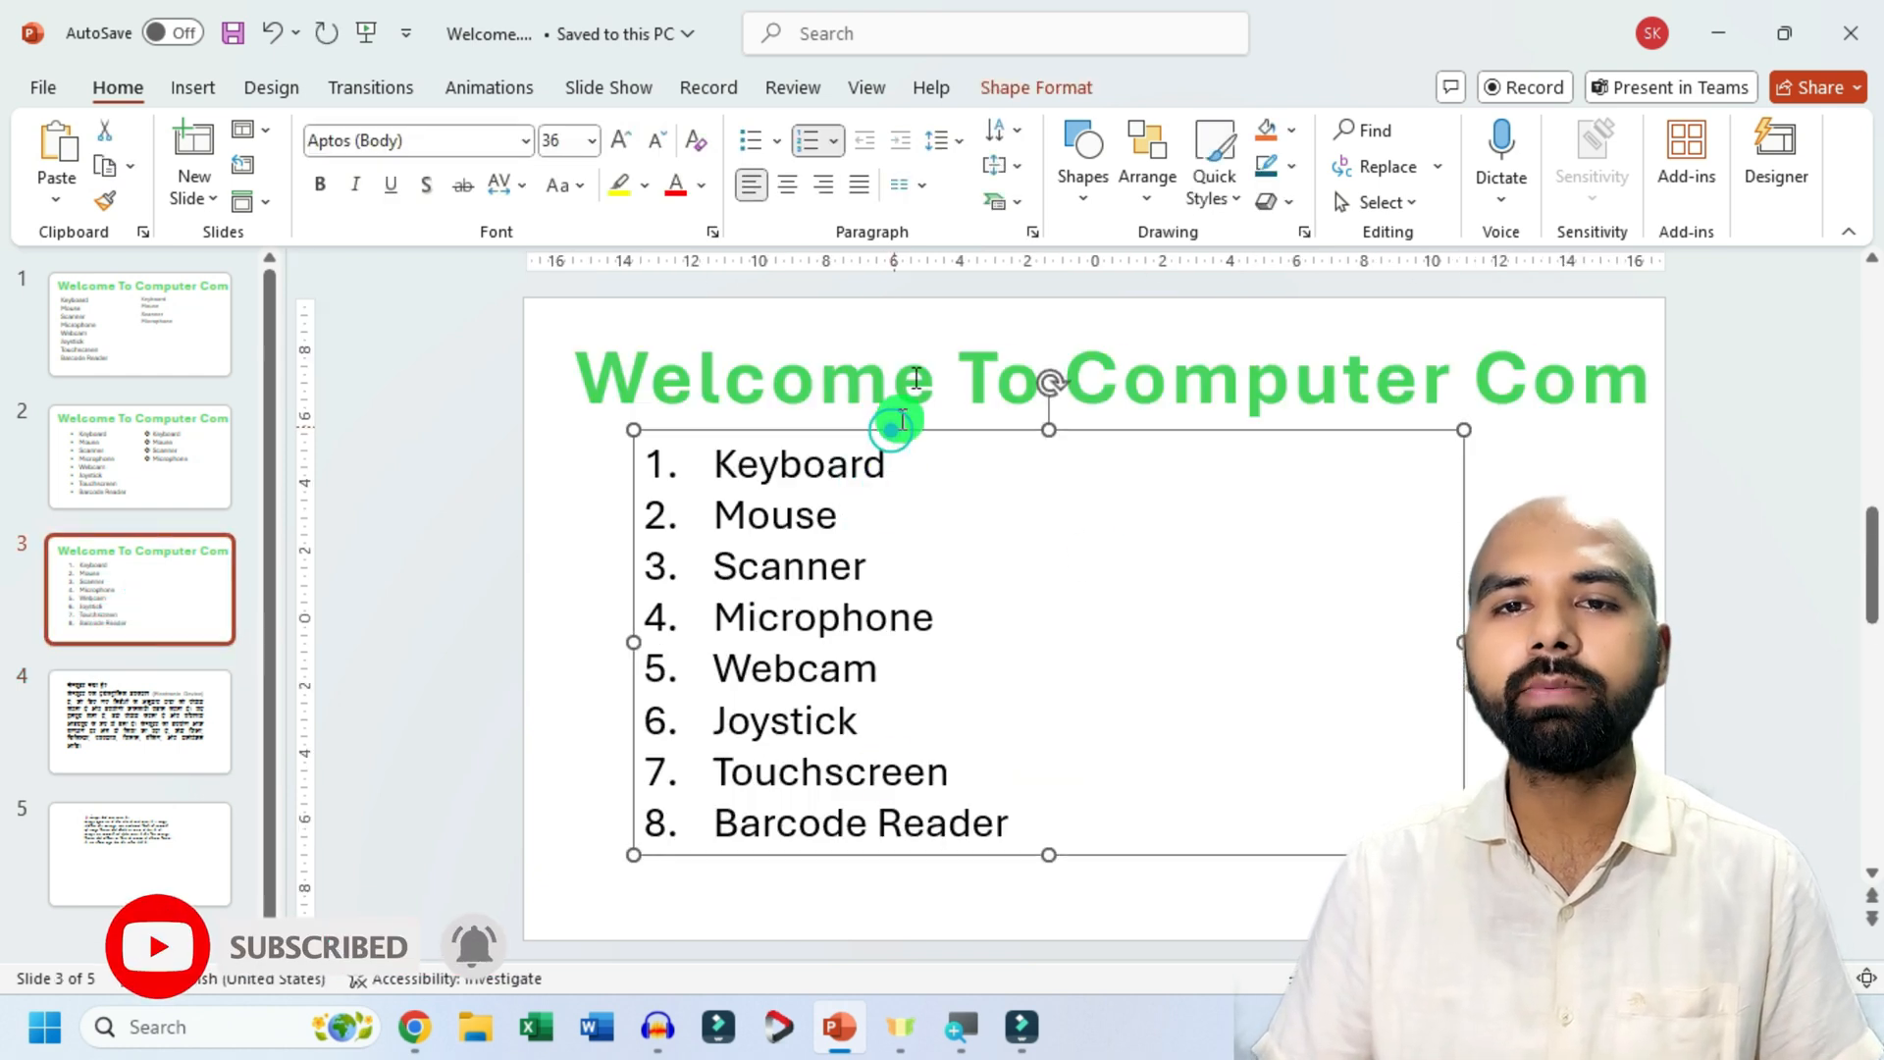
left_click(870, 195)
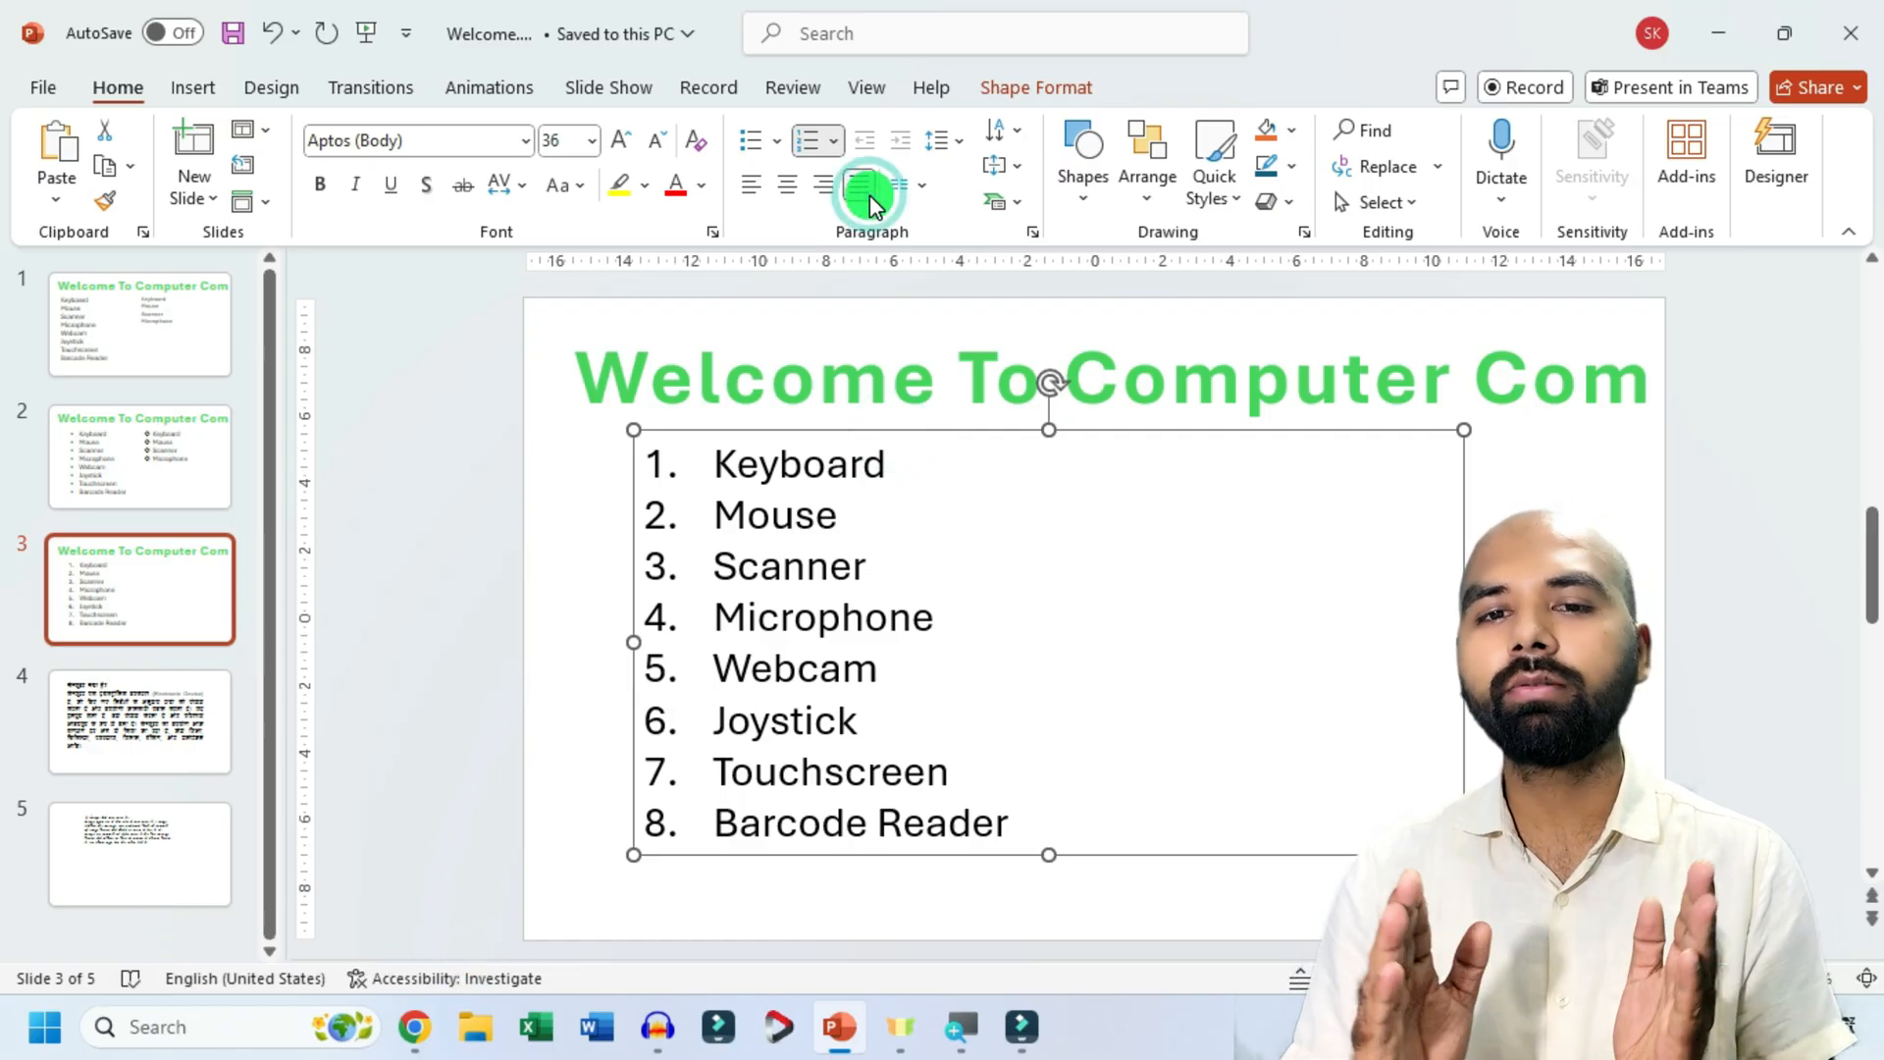
left_click_drag(698, 461, 886, 465)
left_click_drag(754, 513, 780, 568)
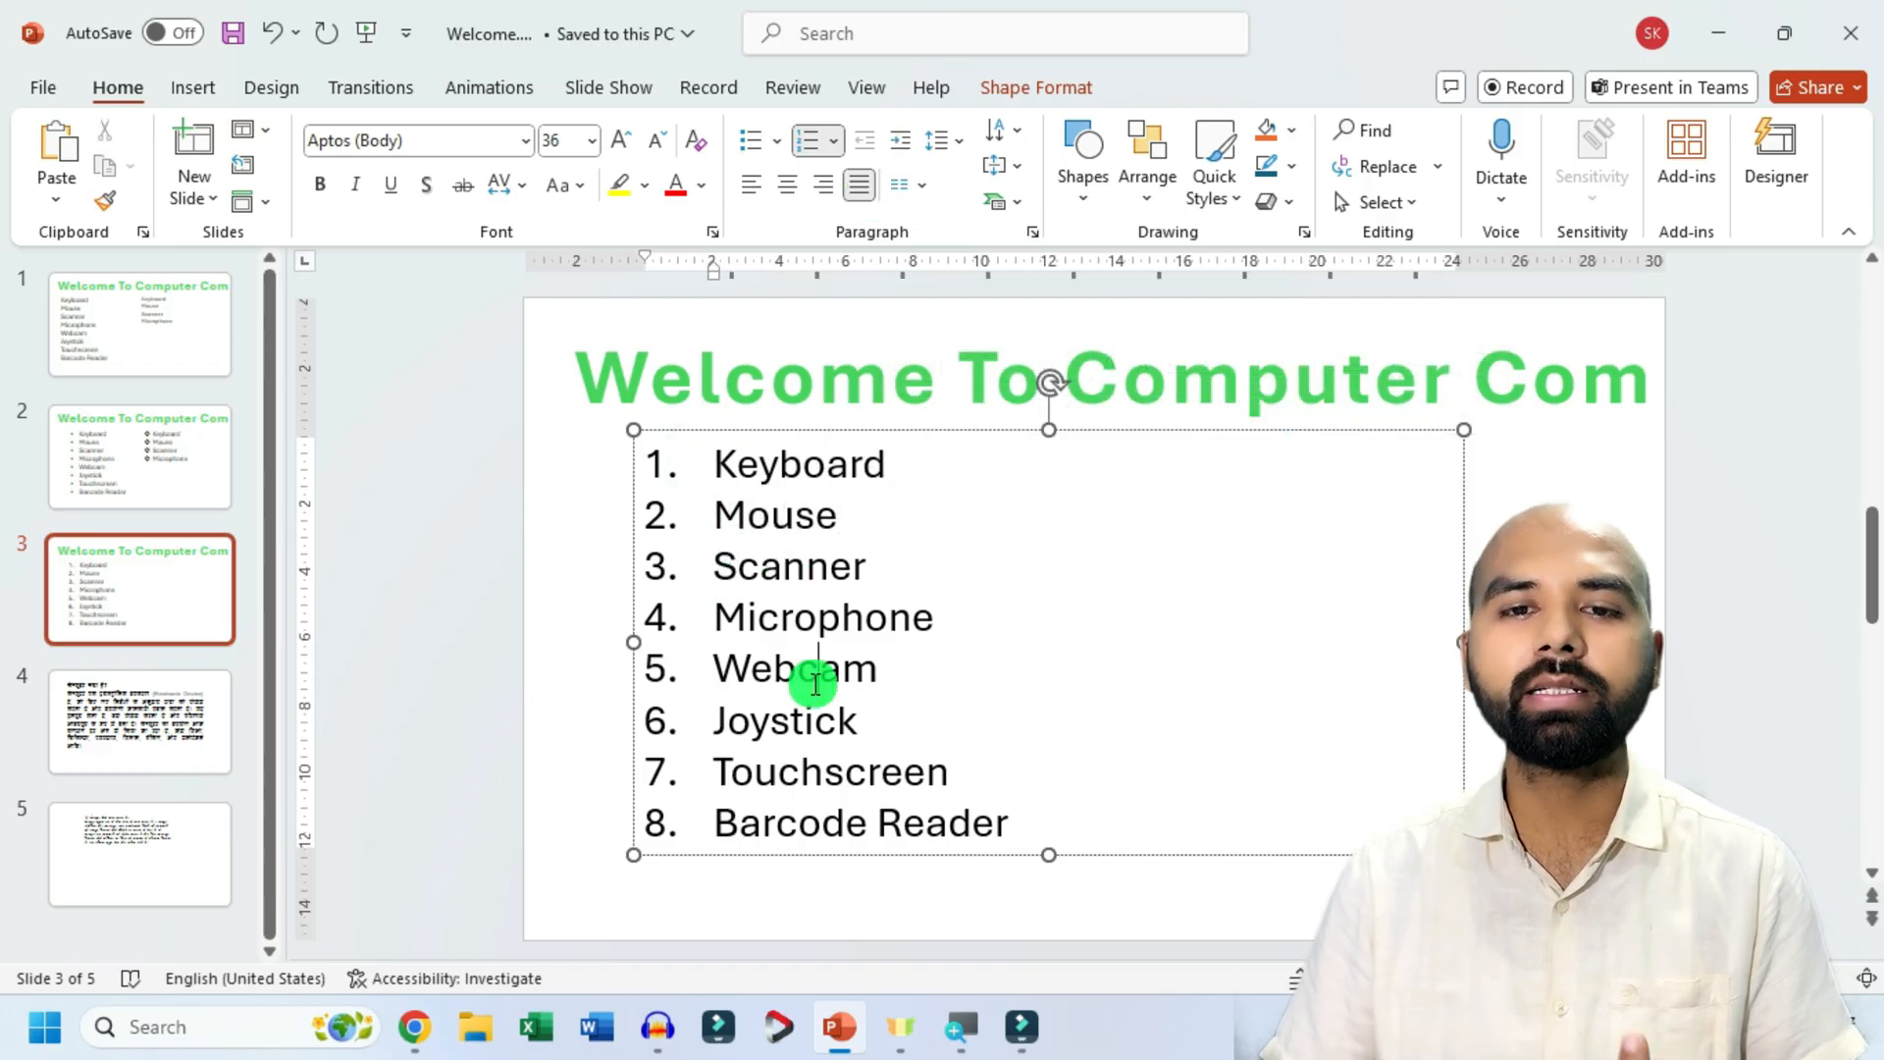
Justify all the text in slide 5's text box.
left_click(175, 766)
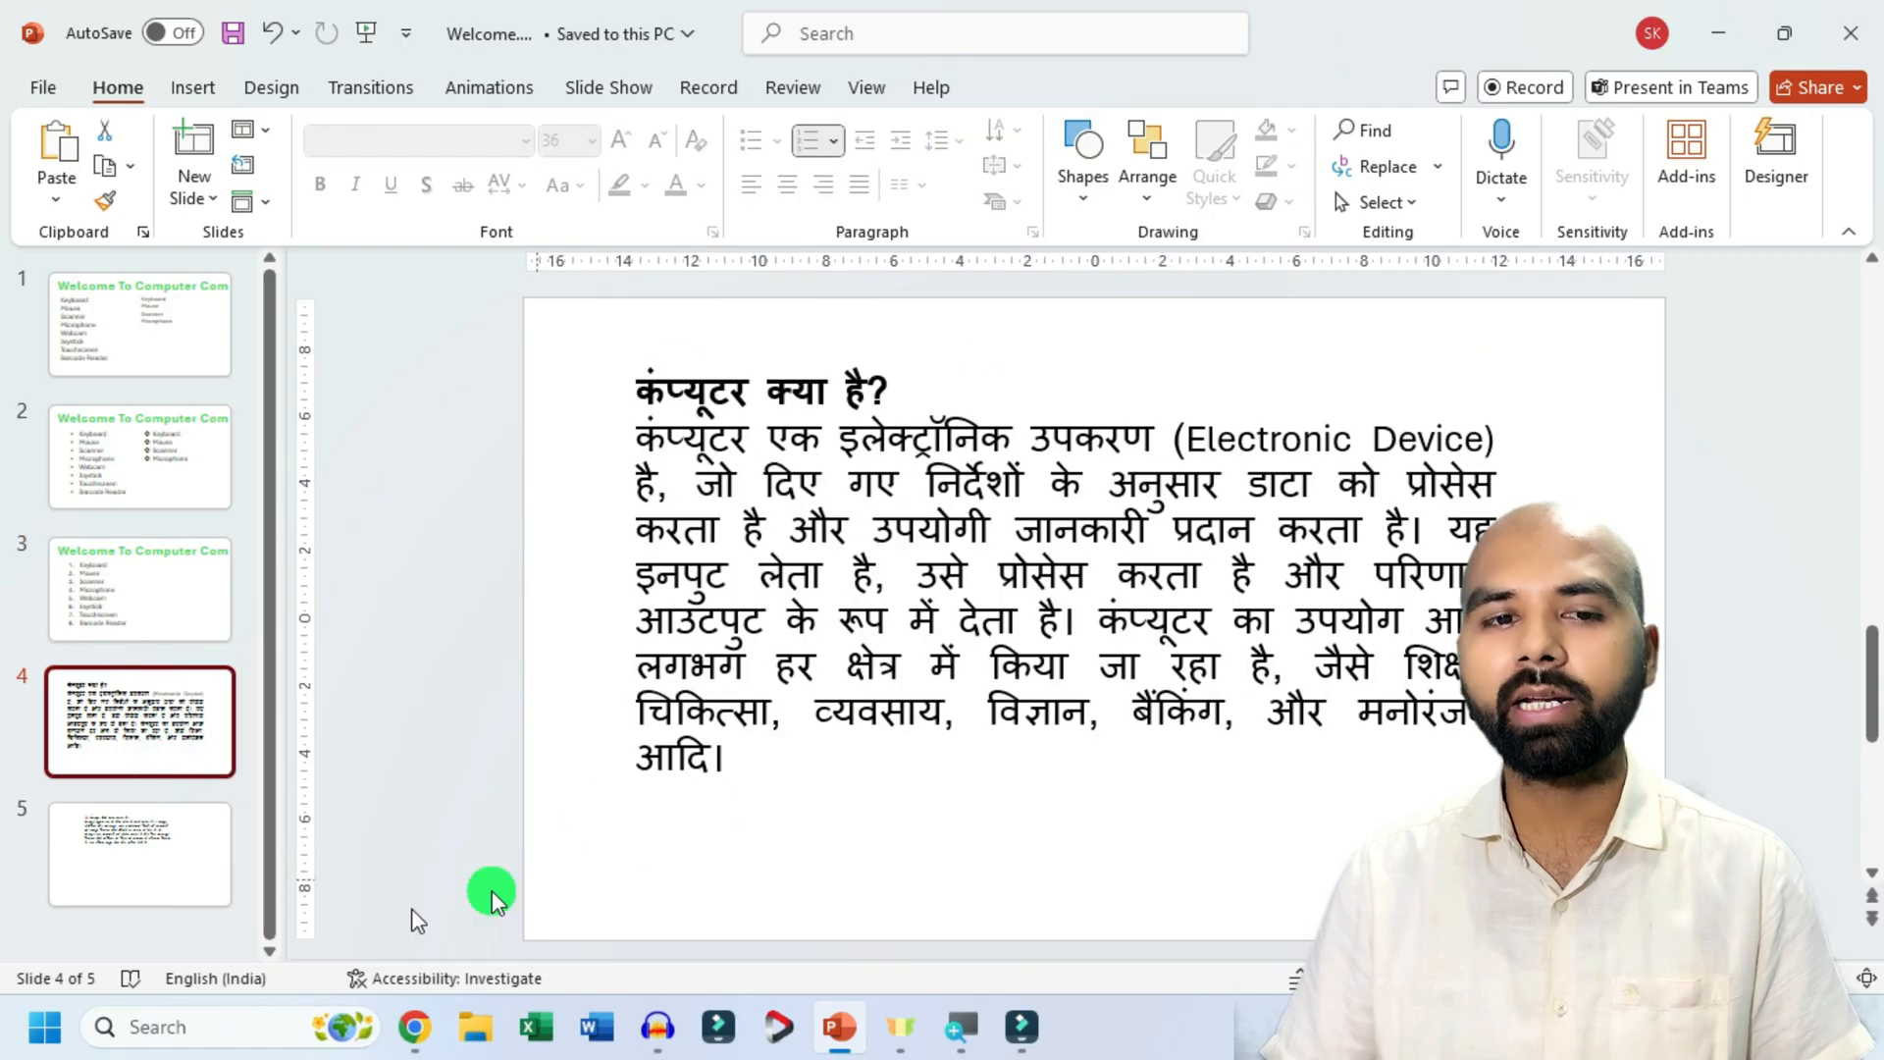
left_click(134, 858)
left_click(1066, 483)
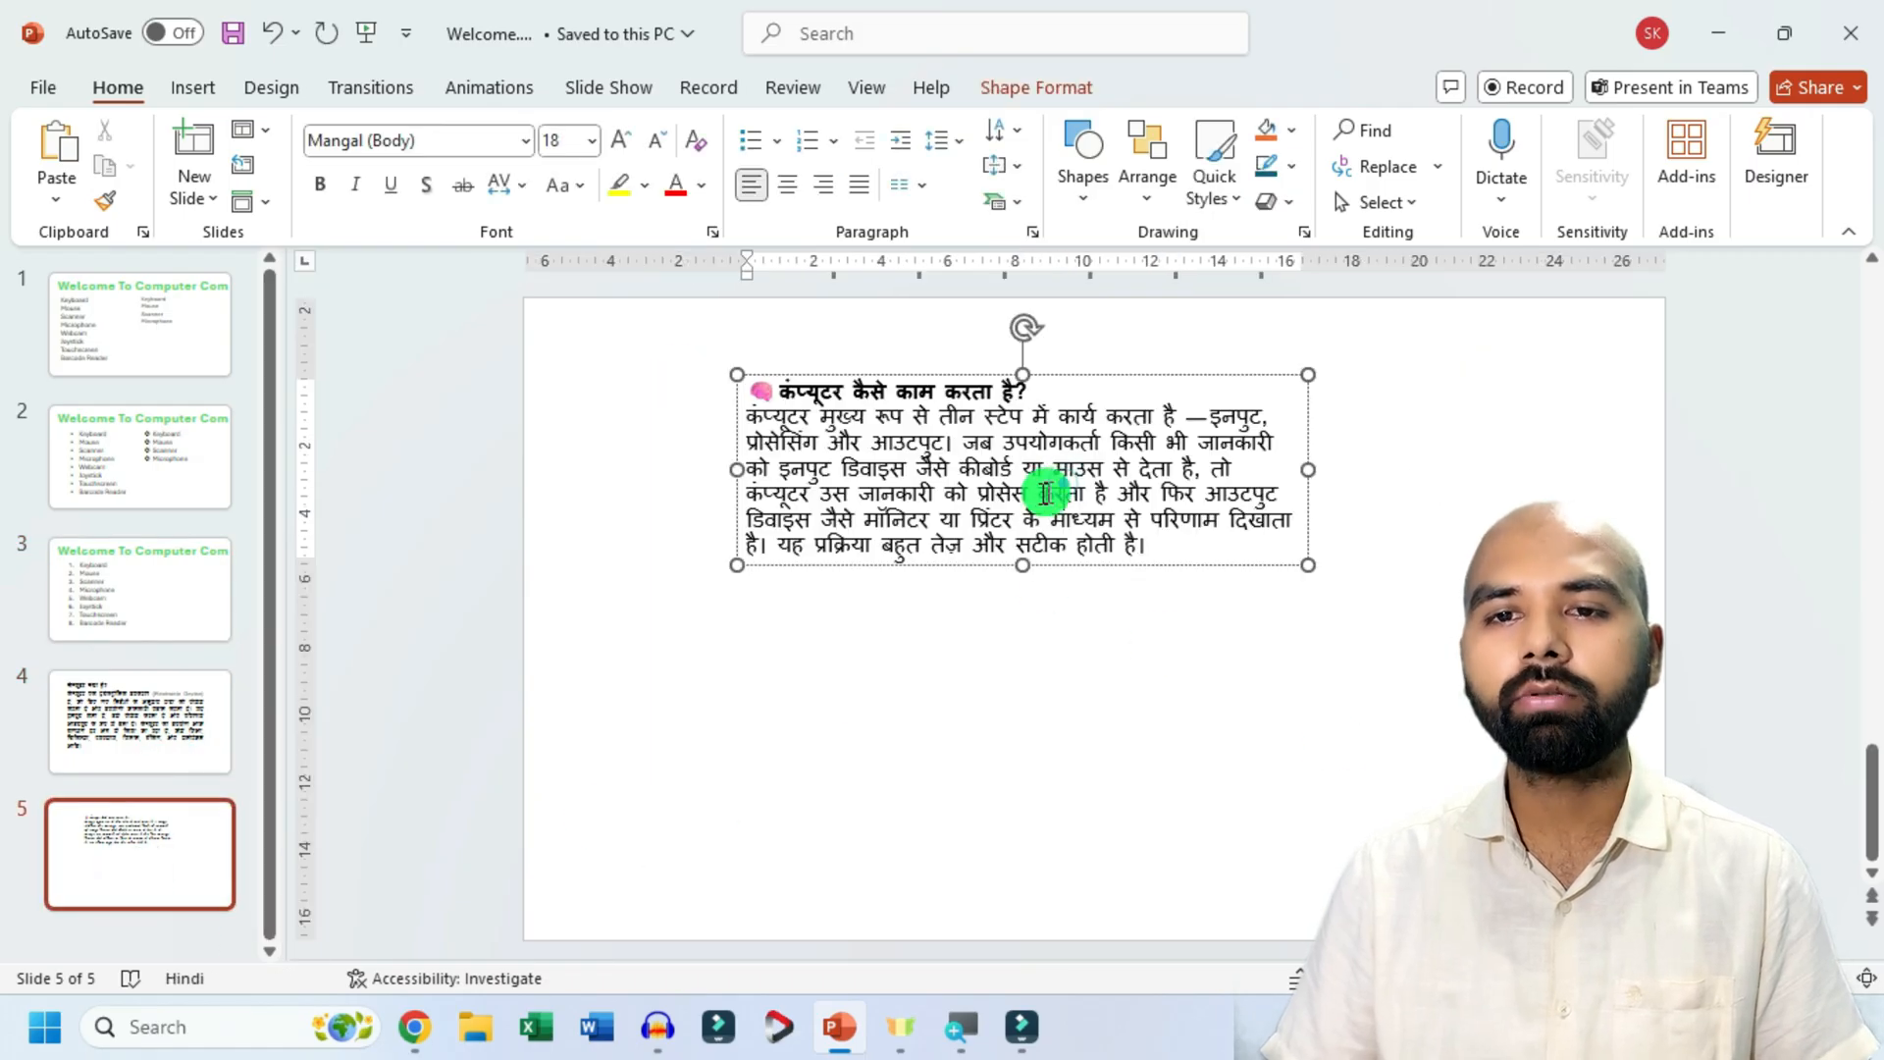
left_click(980, 376)
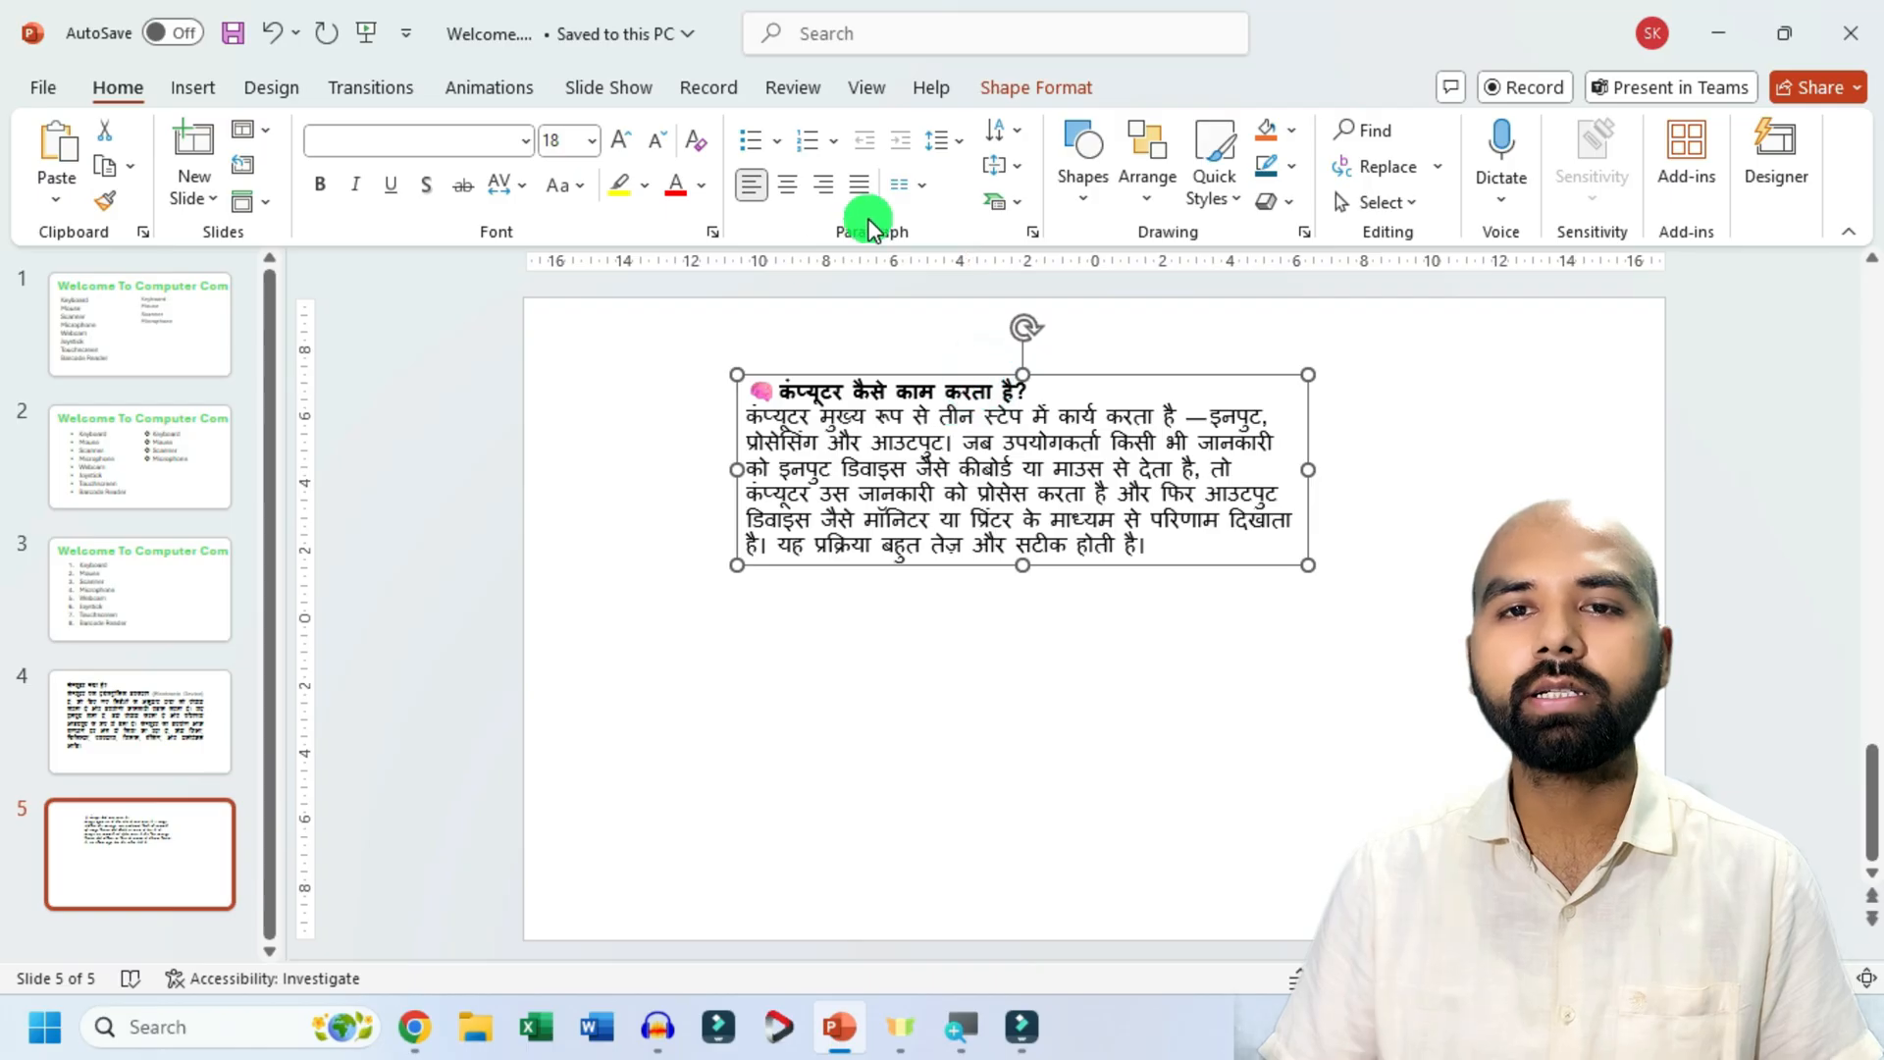
left_click(858, 184)
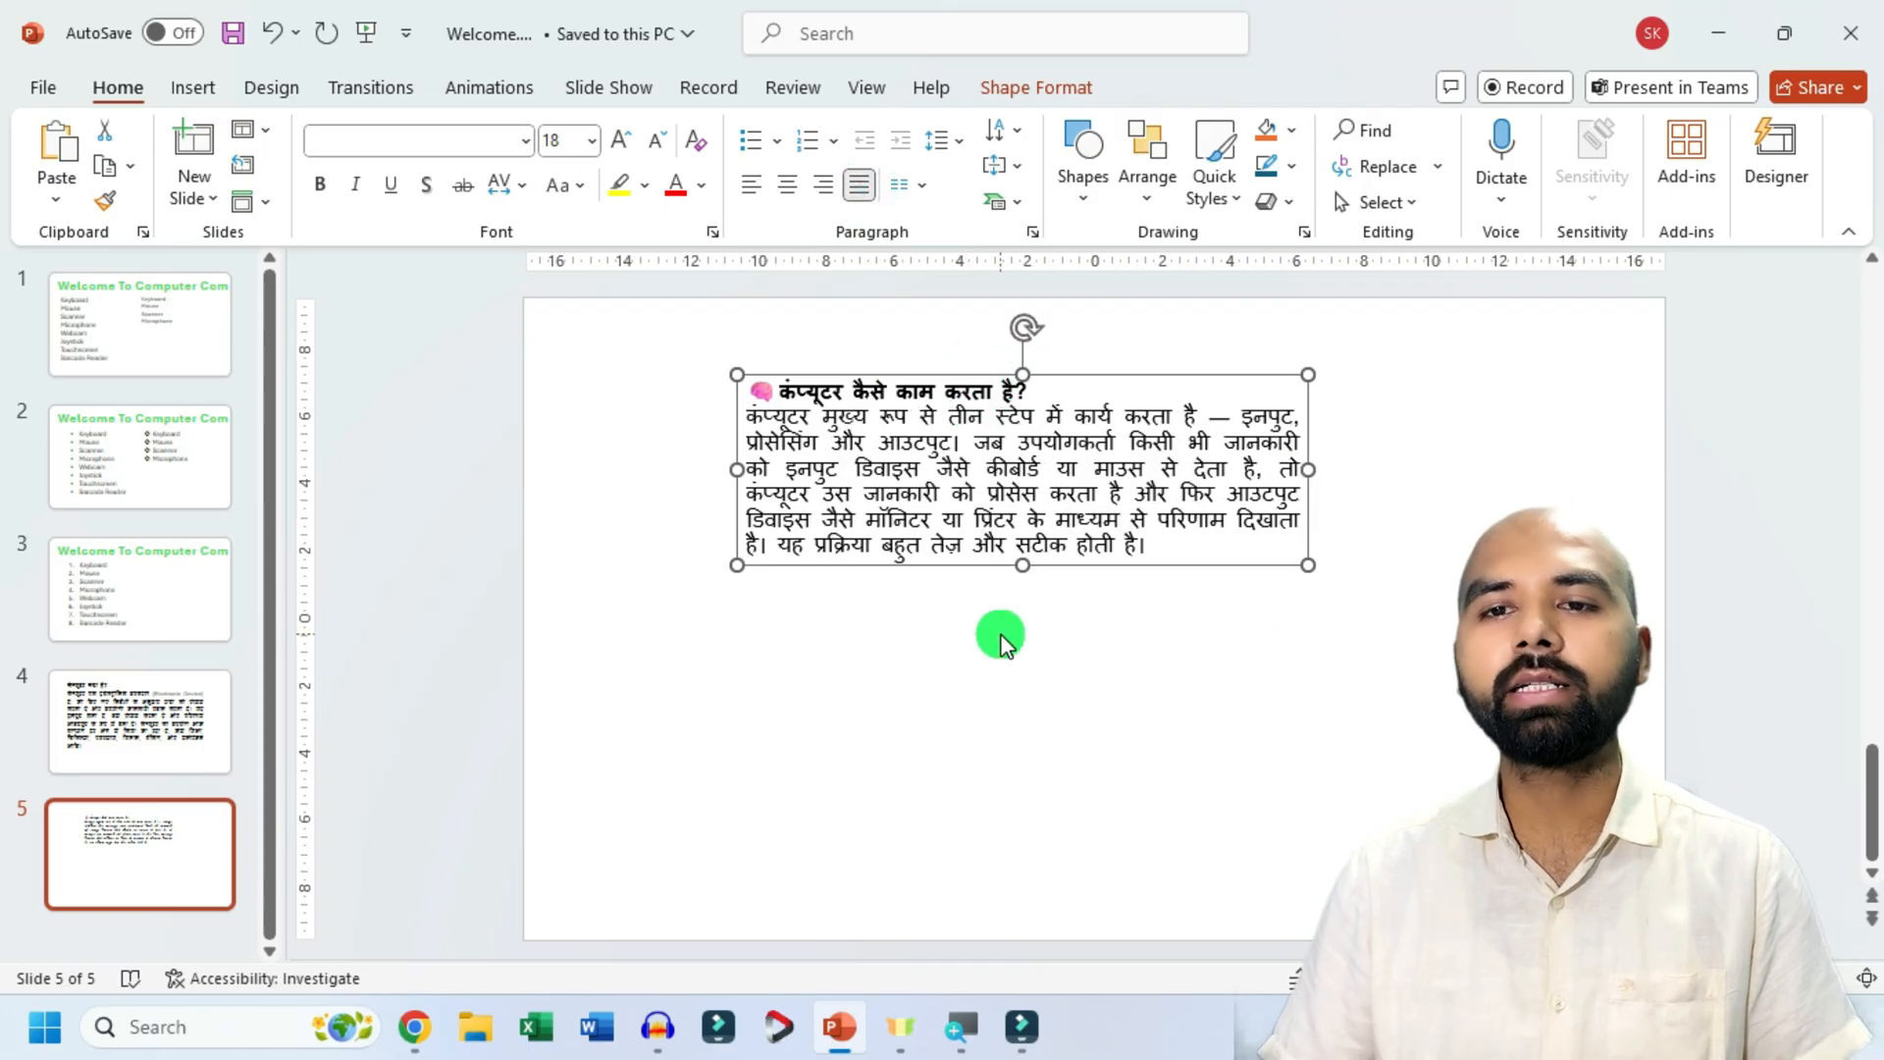
Enlarge slide 5's text to font size 32, and widen its text box and move it left to fit the slide.
left_click(621, 137)
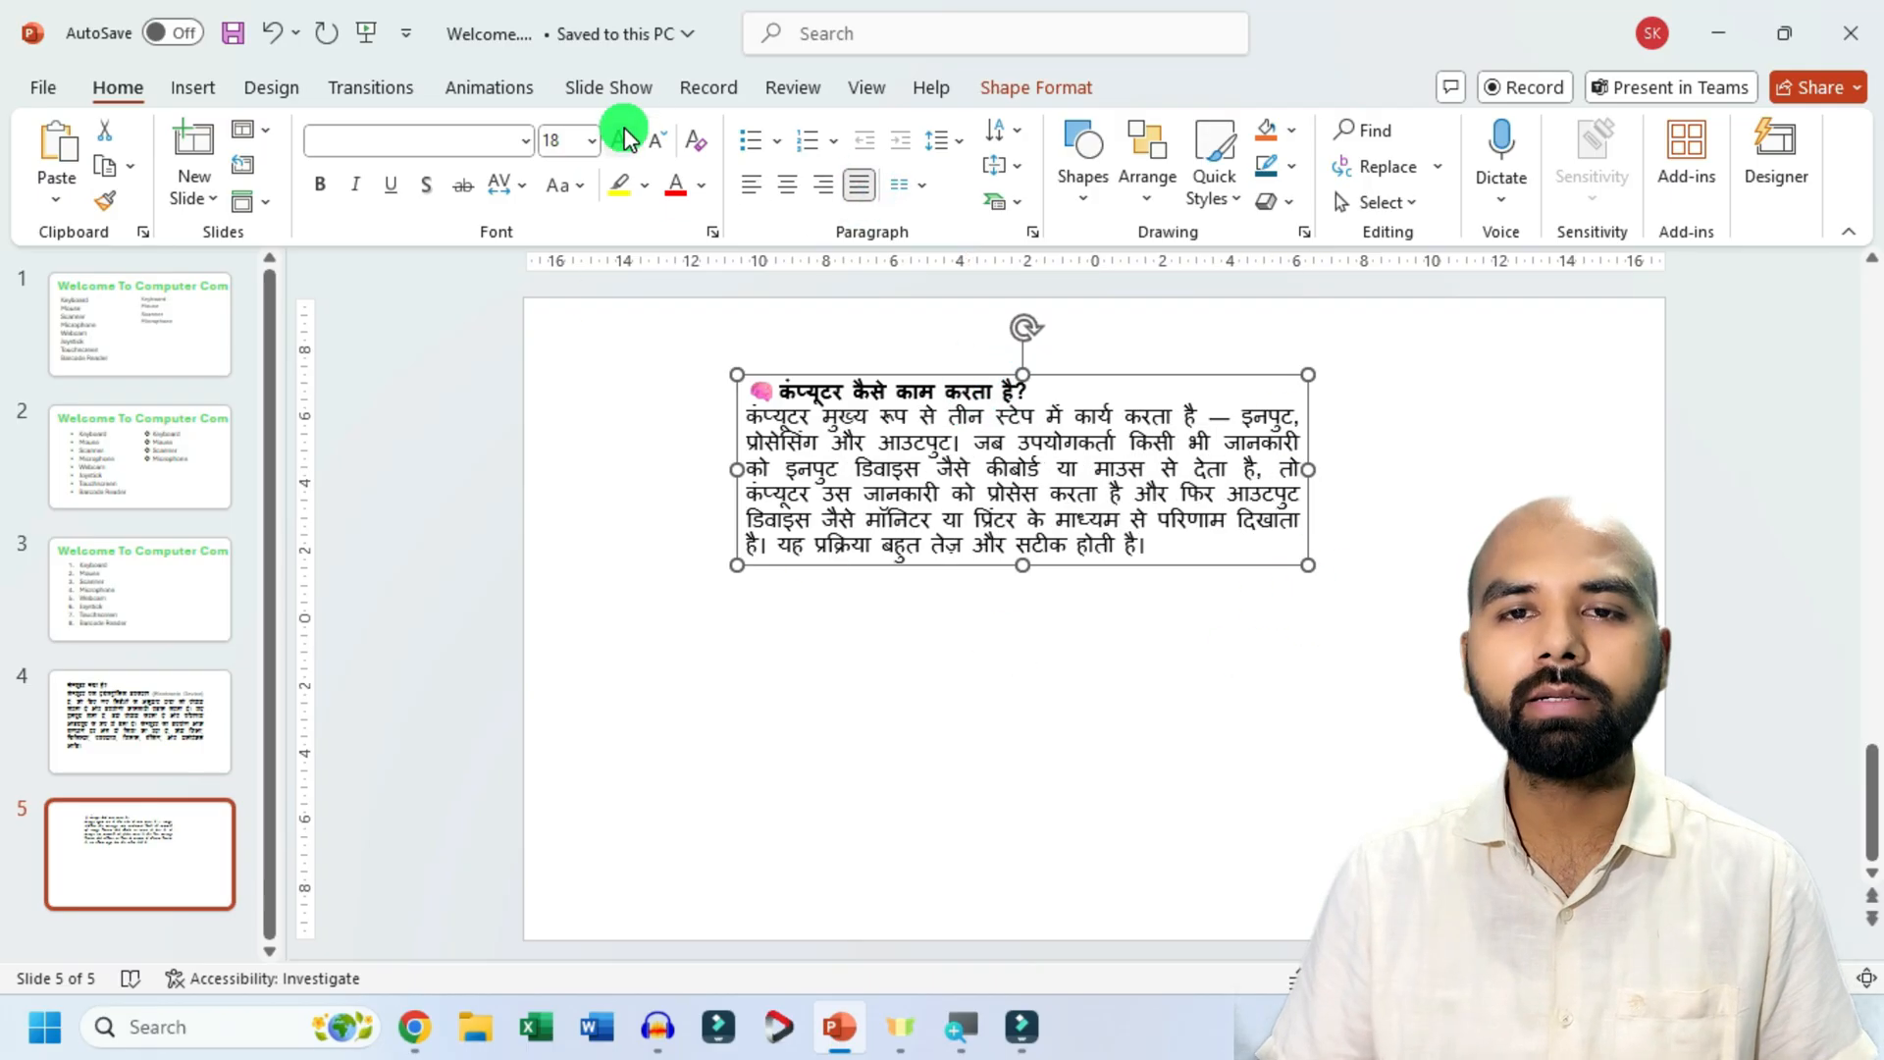
left_click(622, 137)
left_click(621, 137)
left_click(621, 138)
left_click_drag(1310, 648, 1521, 637)
left_click_drag(1079, 370, 959, 392)
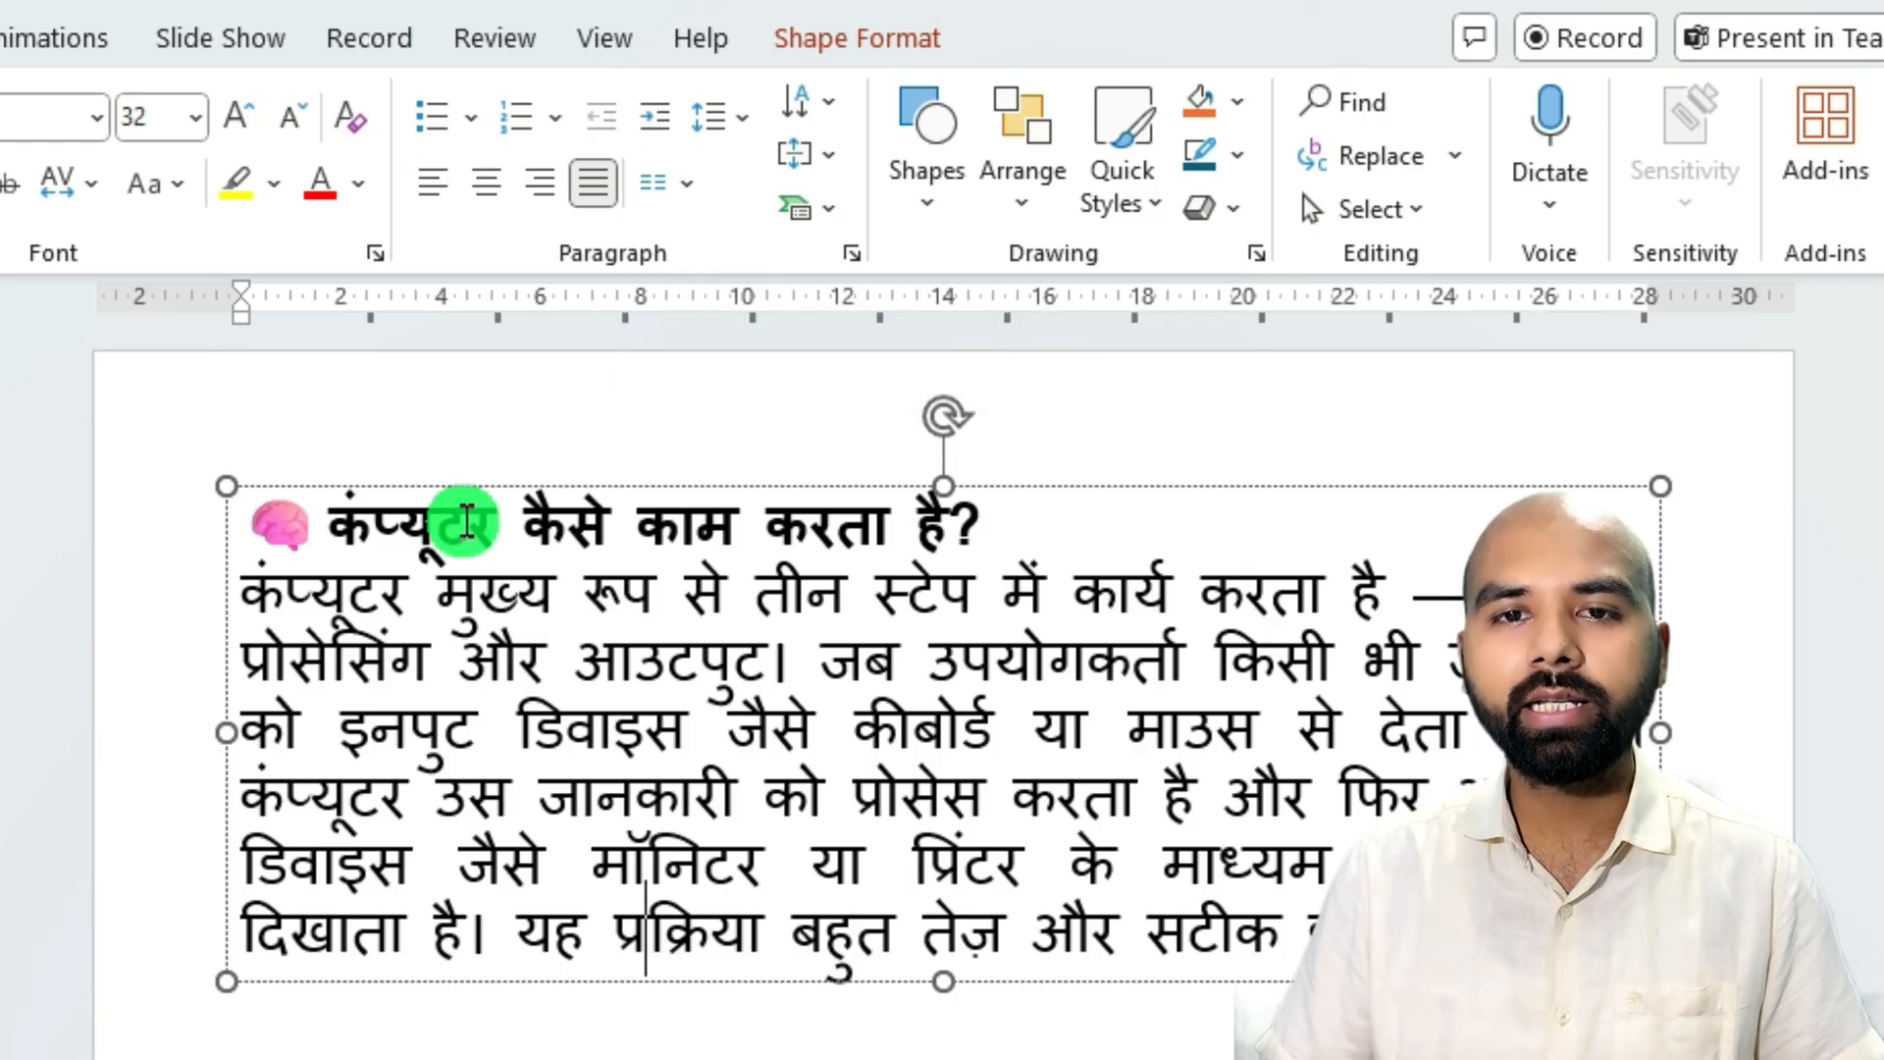
left_click_drag(947, 520, 272, 552)
left_click(695, 780)
left_click_drag(1511, 942, 123, 638)
left_click(592, 842)
Increase the indent of the body paragraph below slide 5's heading by five levels.
left_click(944, 776)
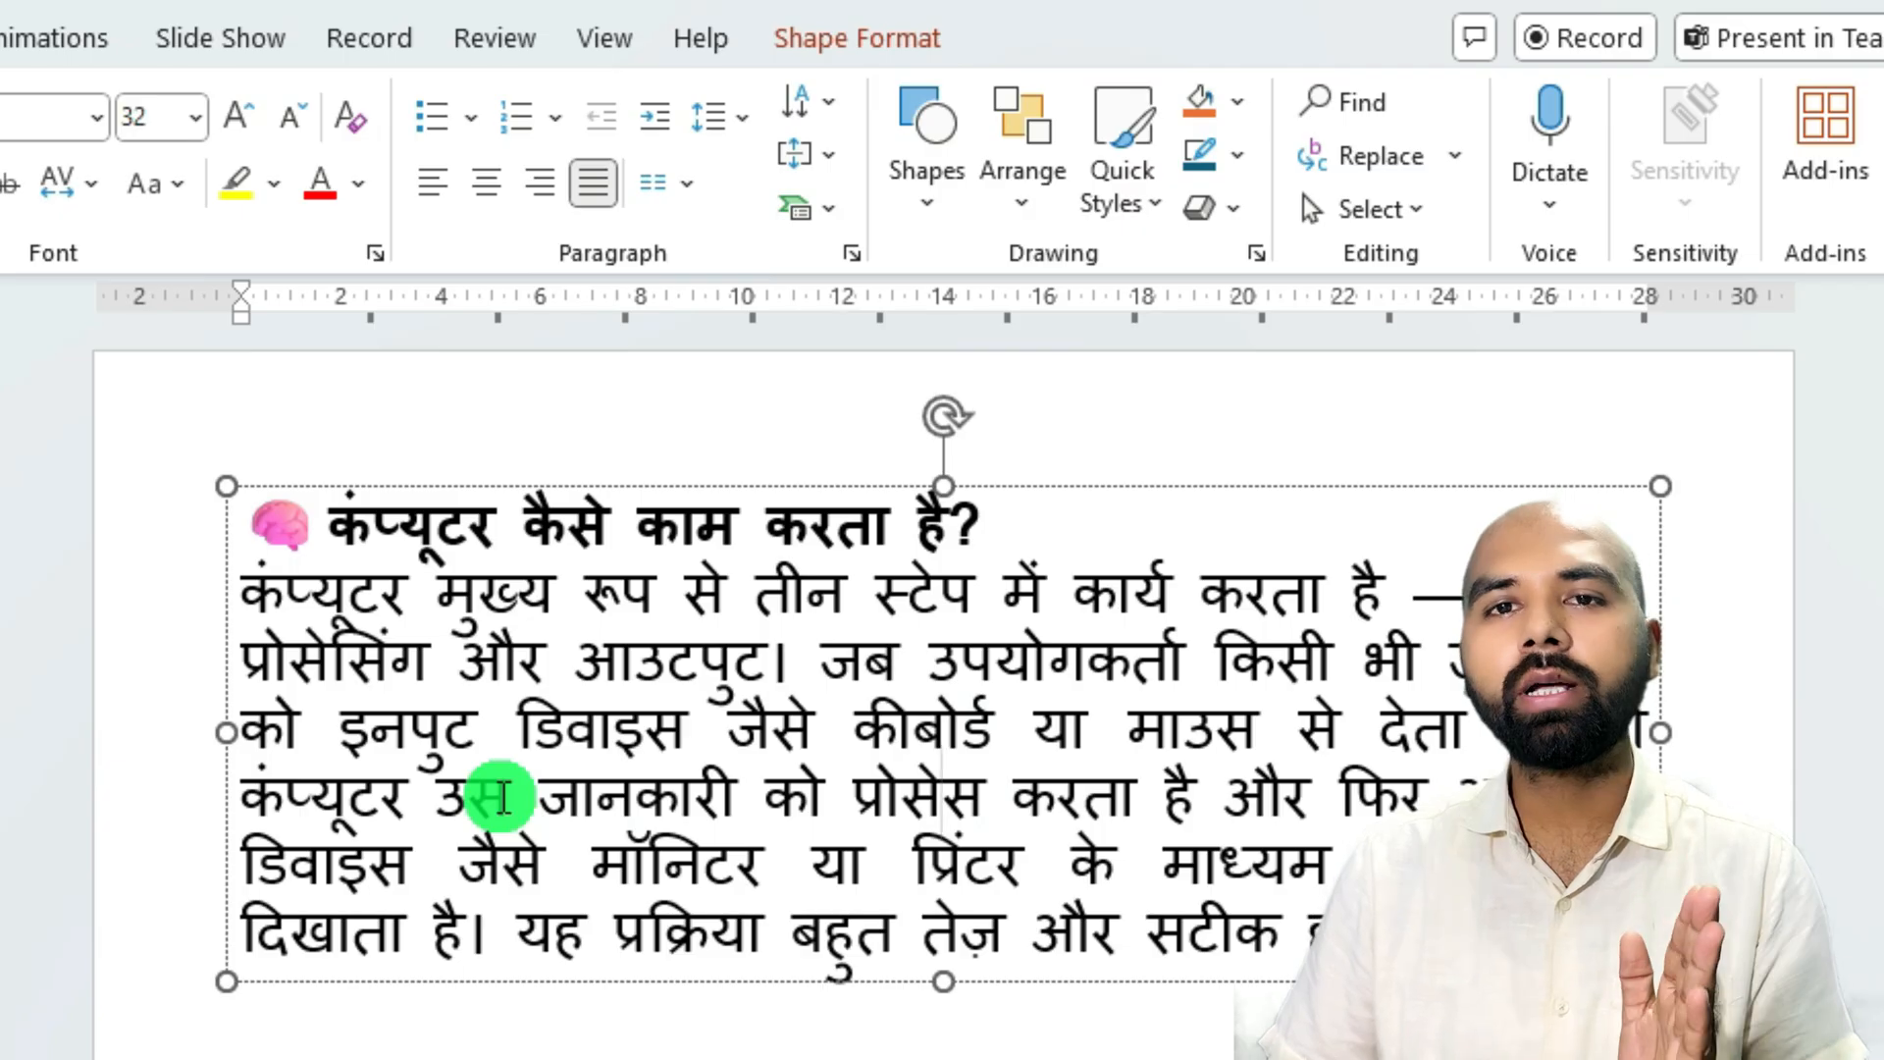
left_click(658, 122)
left_click(658, 123)
left_click(658, 122)
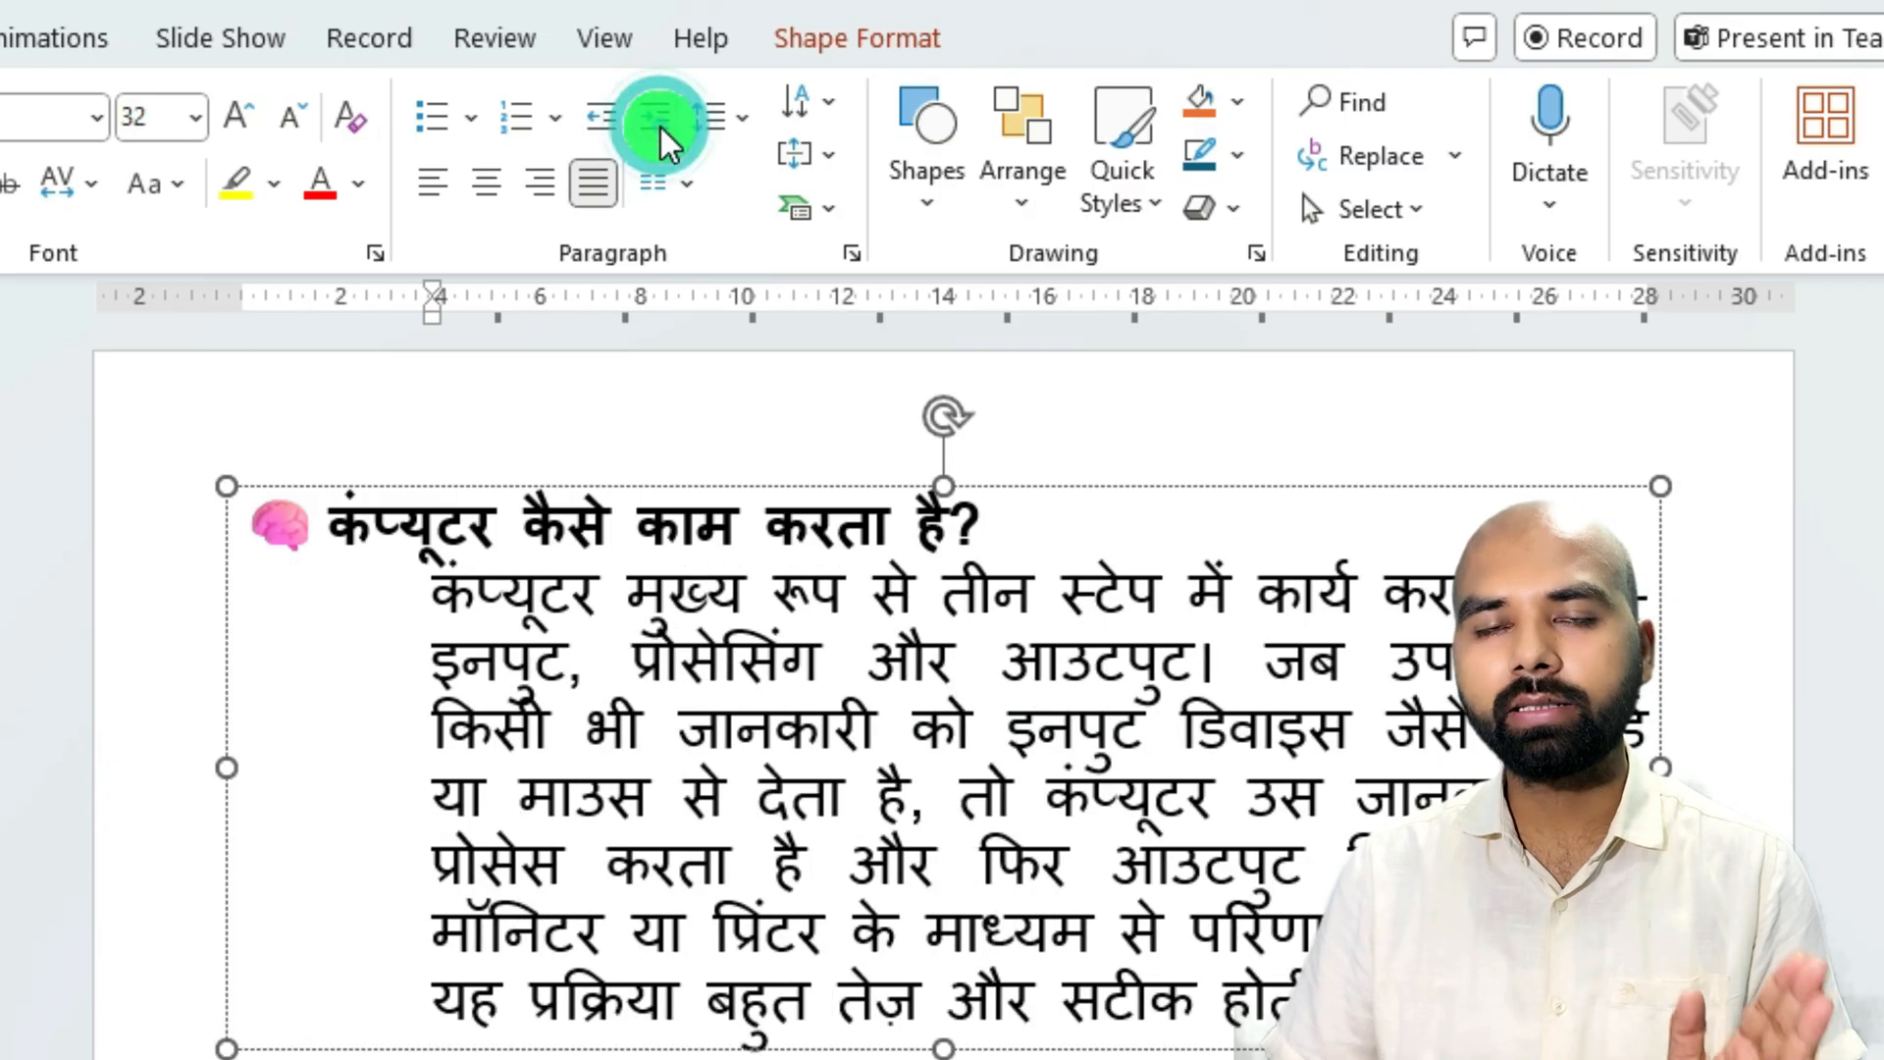
left_click(659, 123)
left_click(660, 123)
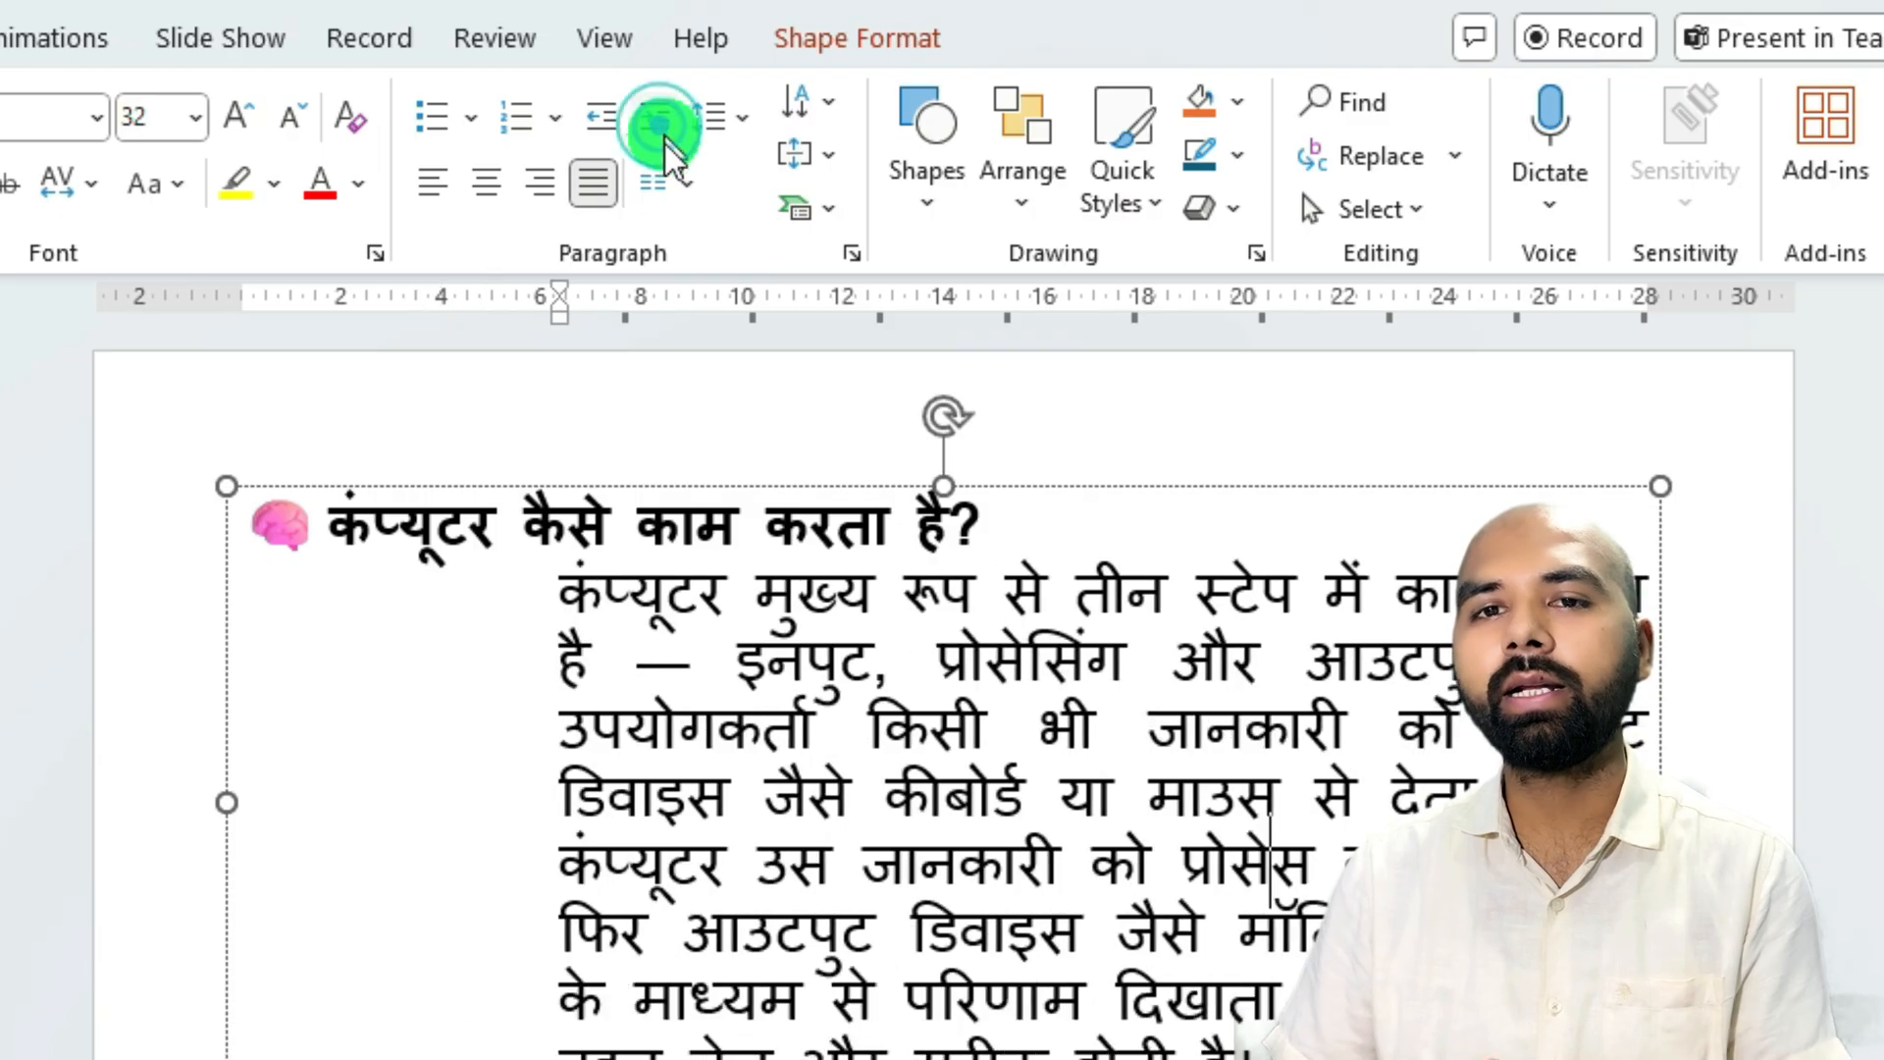
Remove all the added indent levels from slide 5's body paragraph.
left_click(604, 114)
left_click(604, 114)
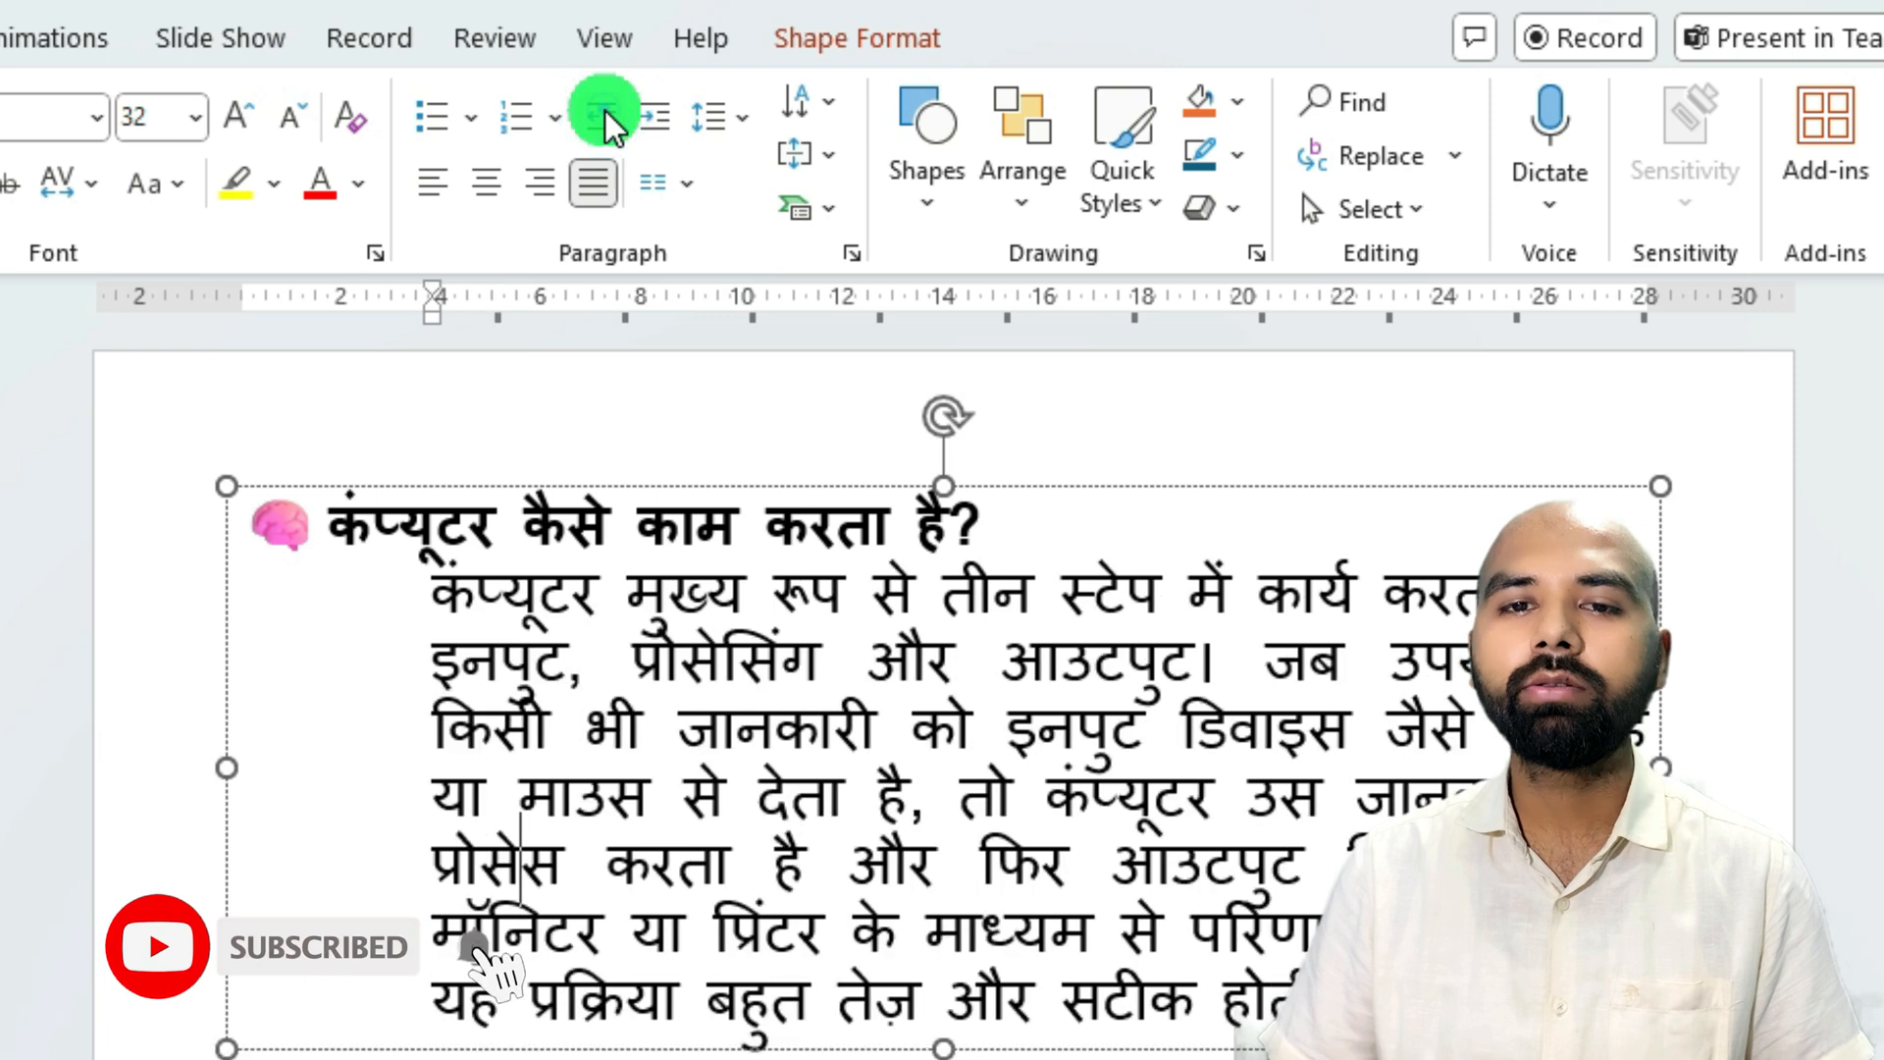
left_click(605, 114)
left_click(604, 114)
left_click(605, 114)
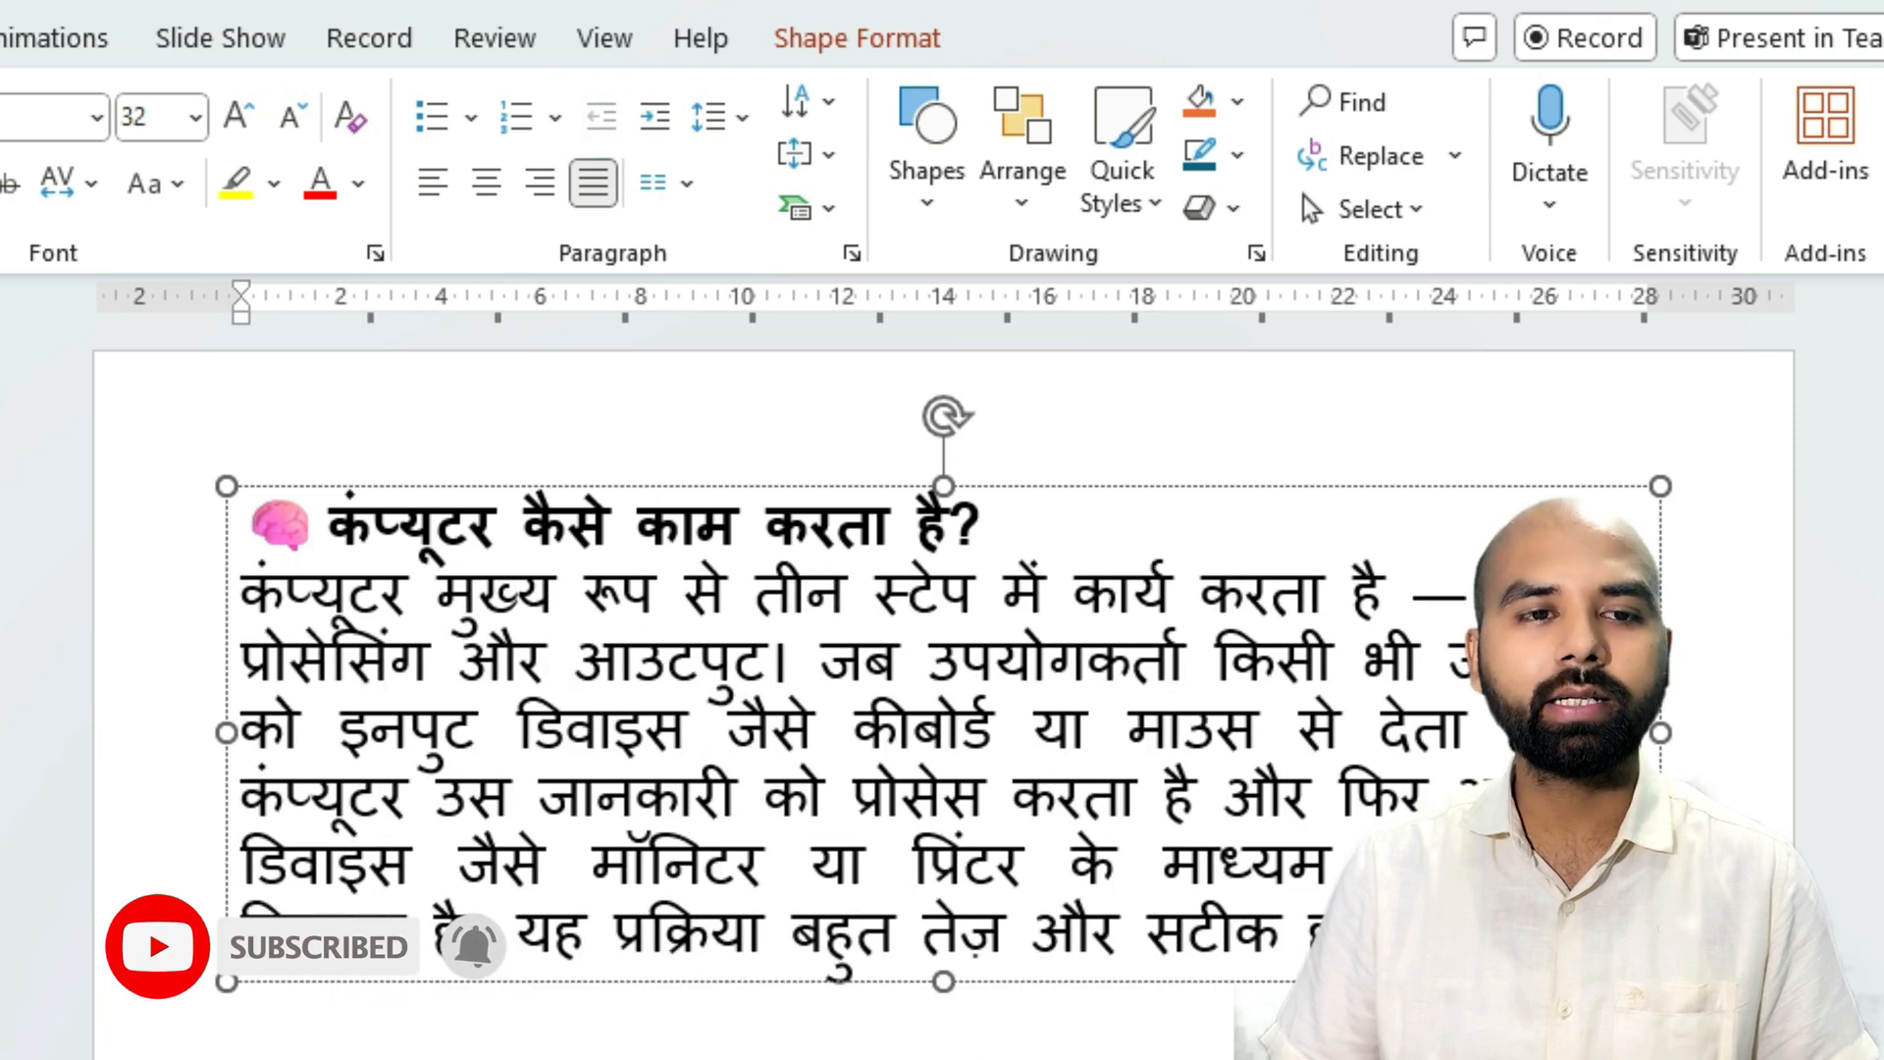
Indent the items from Webcam downward in slide 3's numbered list by five levels.
left_click(891, 984)
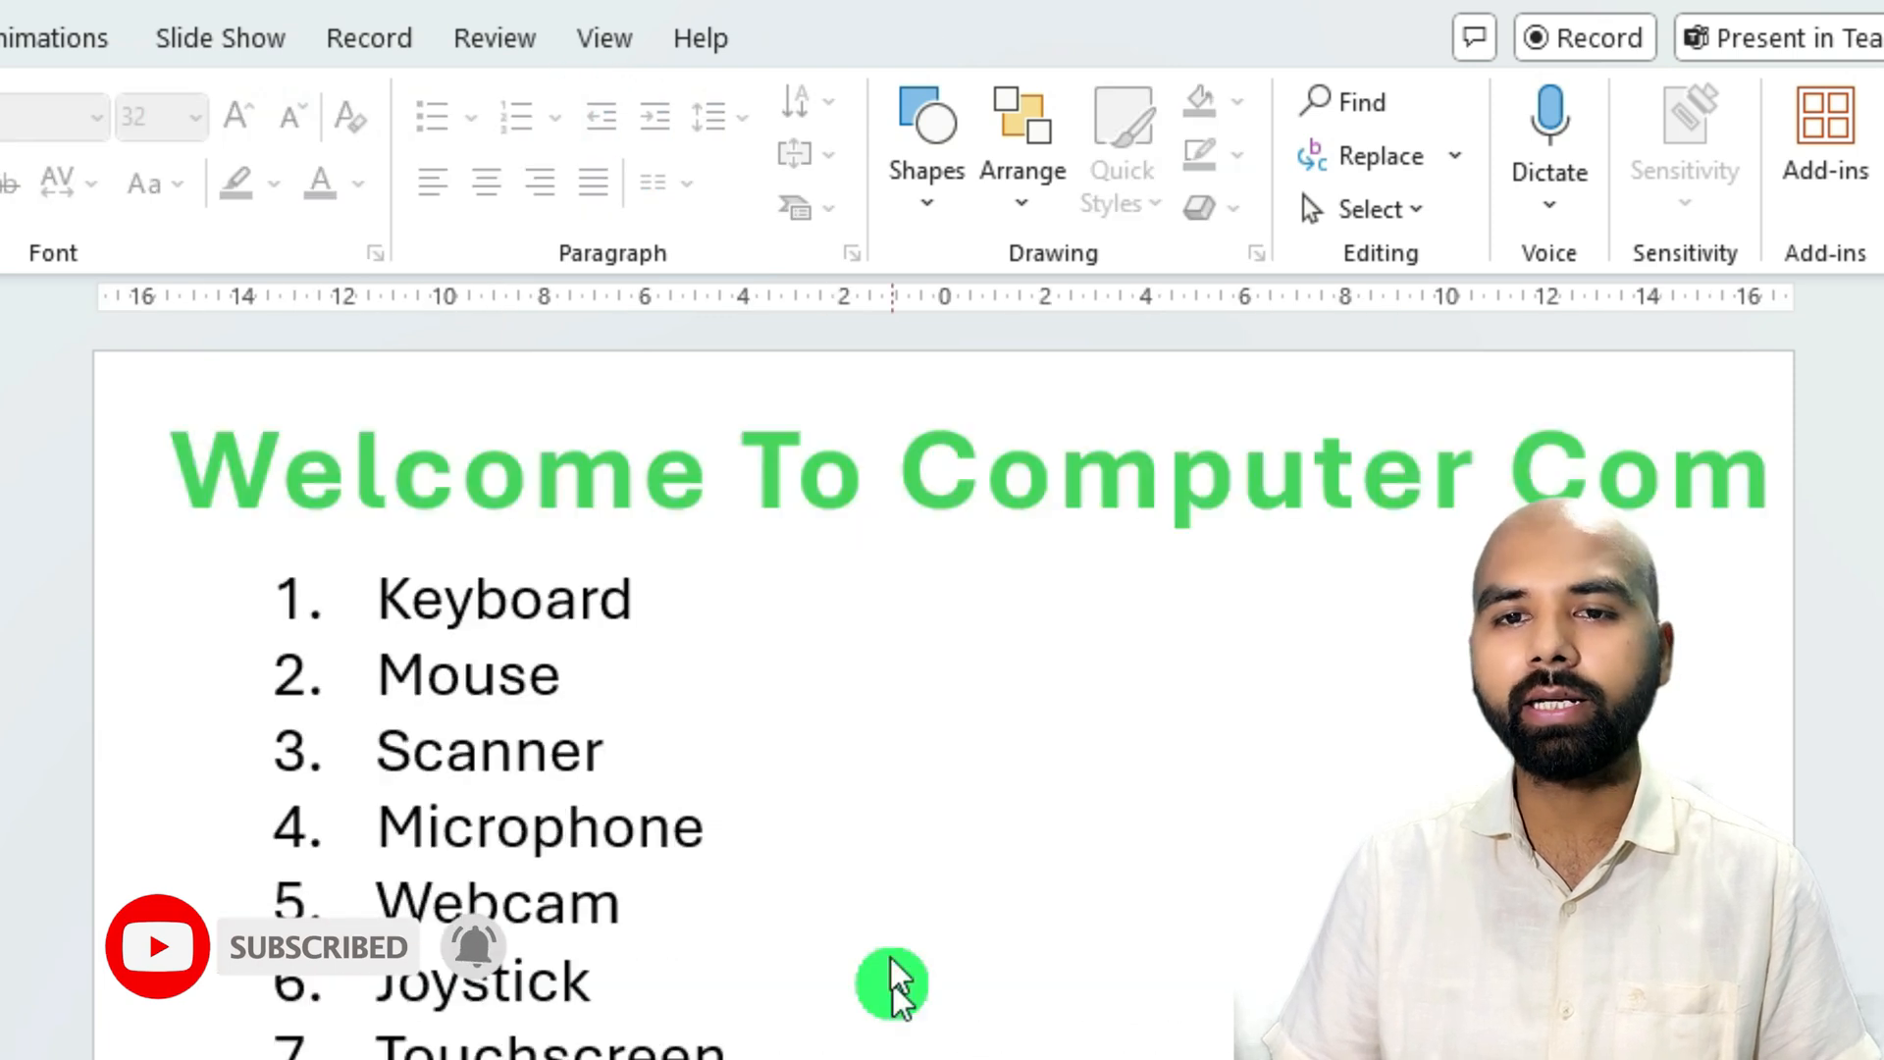
left_click_drag(800, 1059, 441, 917)
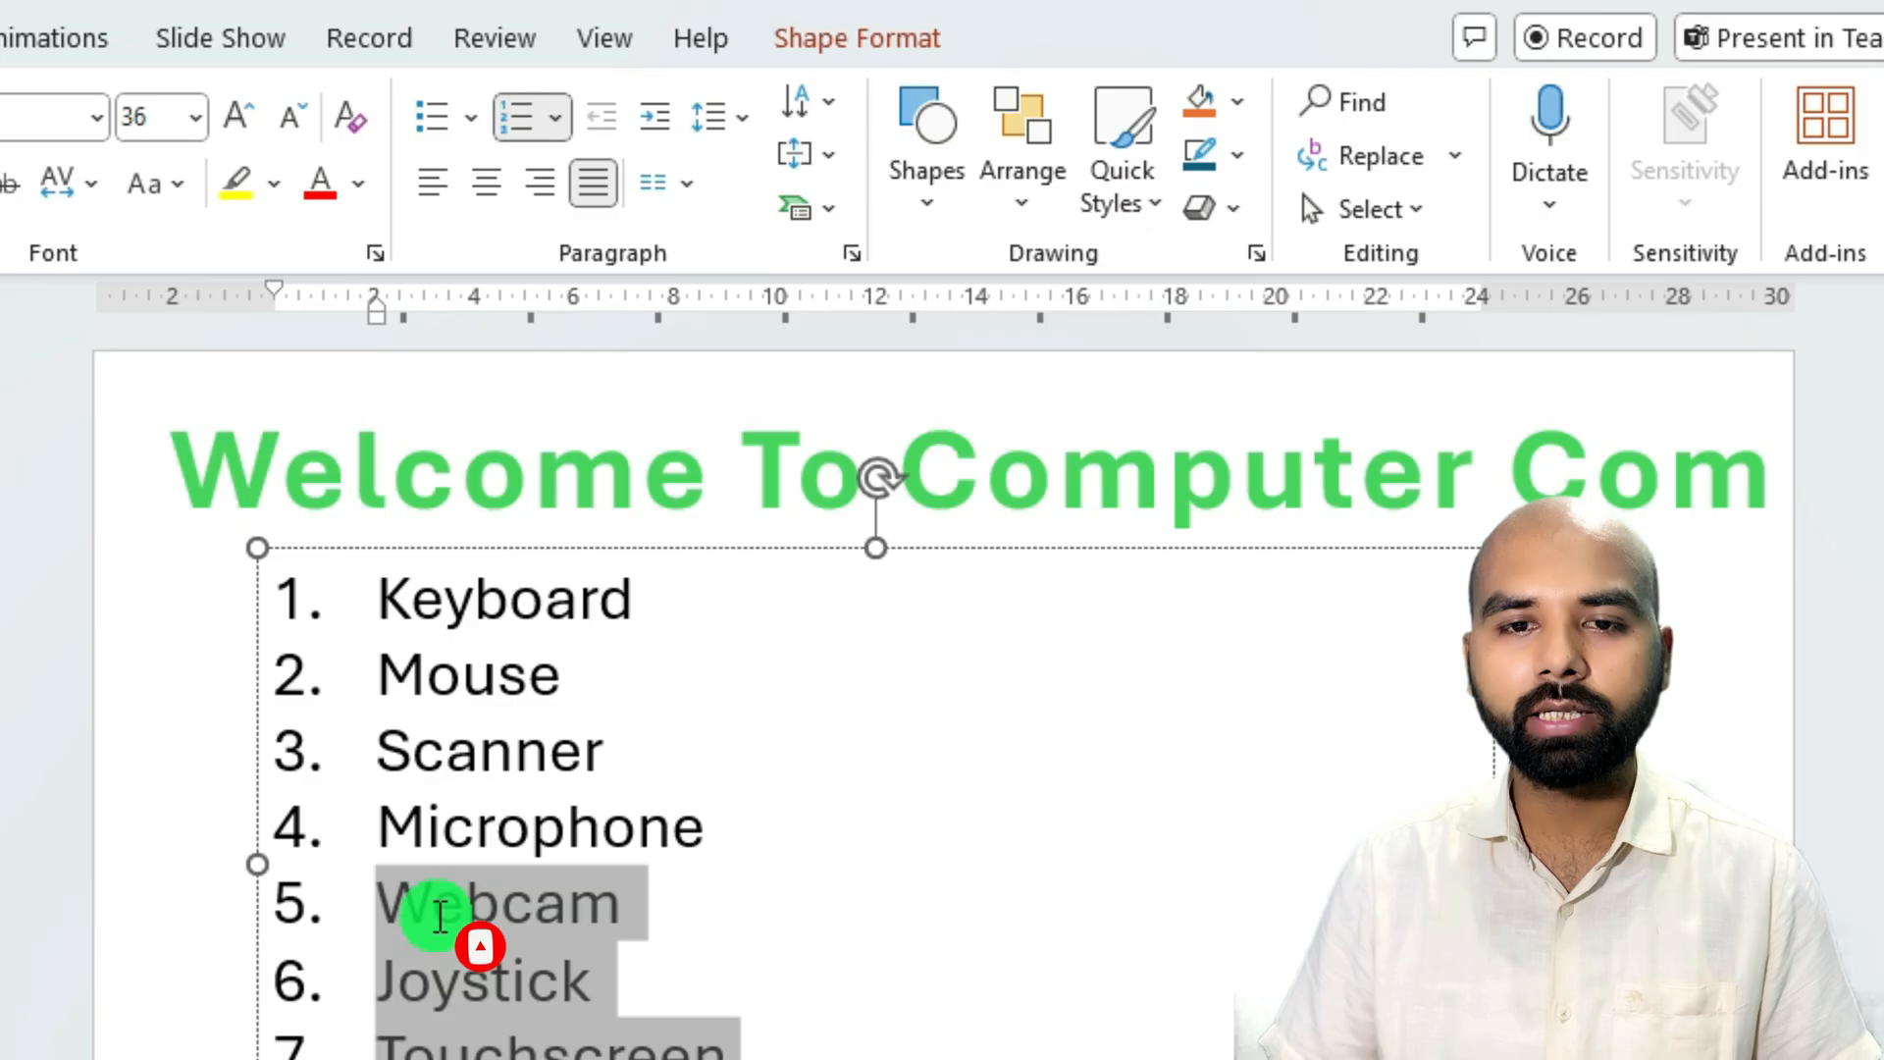
left_click(655, 120)
left_click(655, 119)
left_click(654, 119)
left_click(655, 120)
left_click(655, 120)
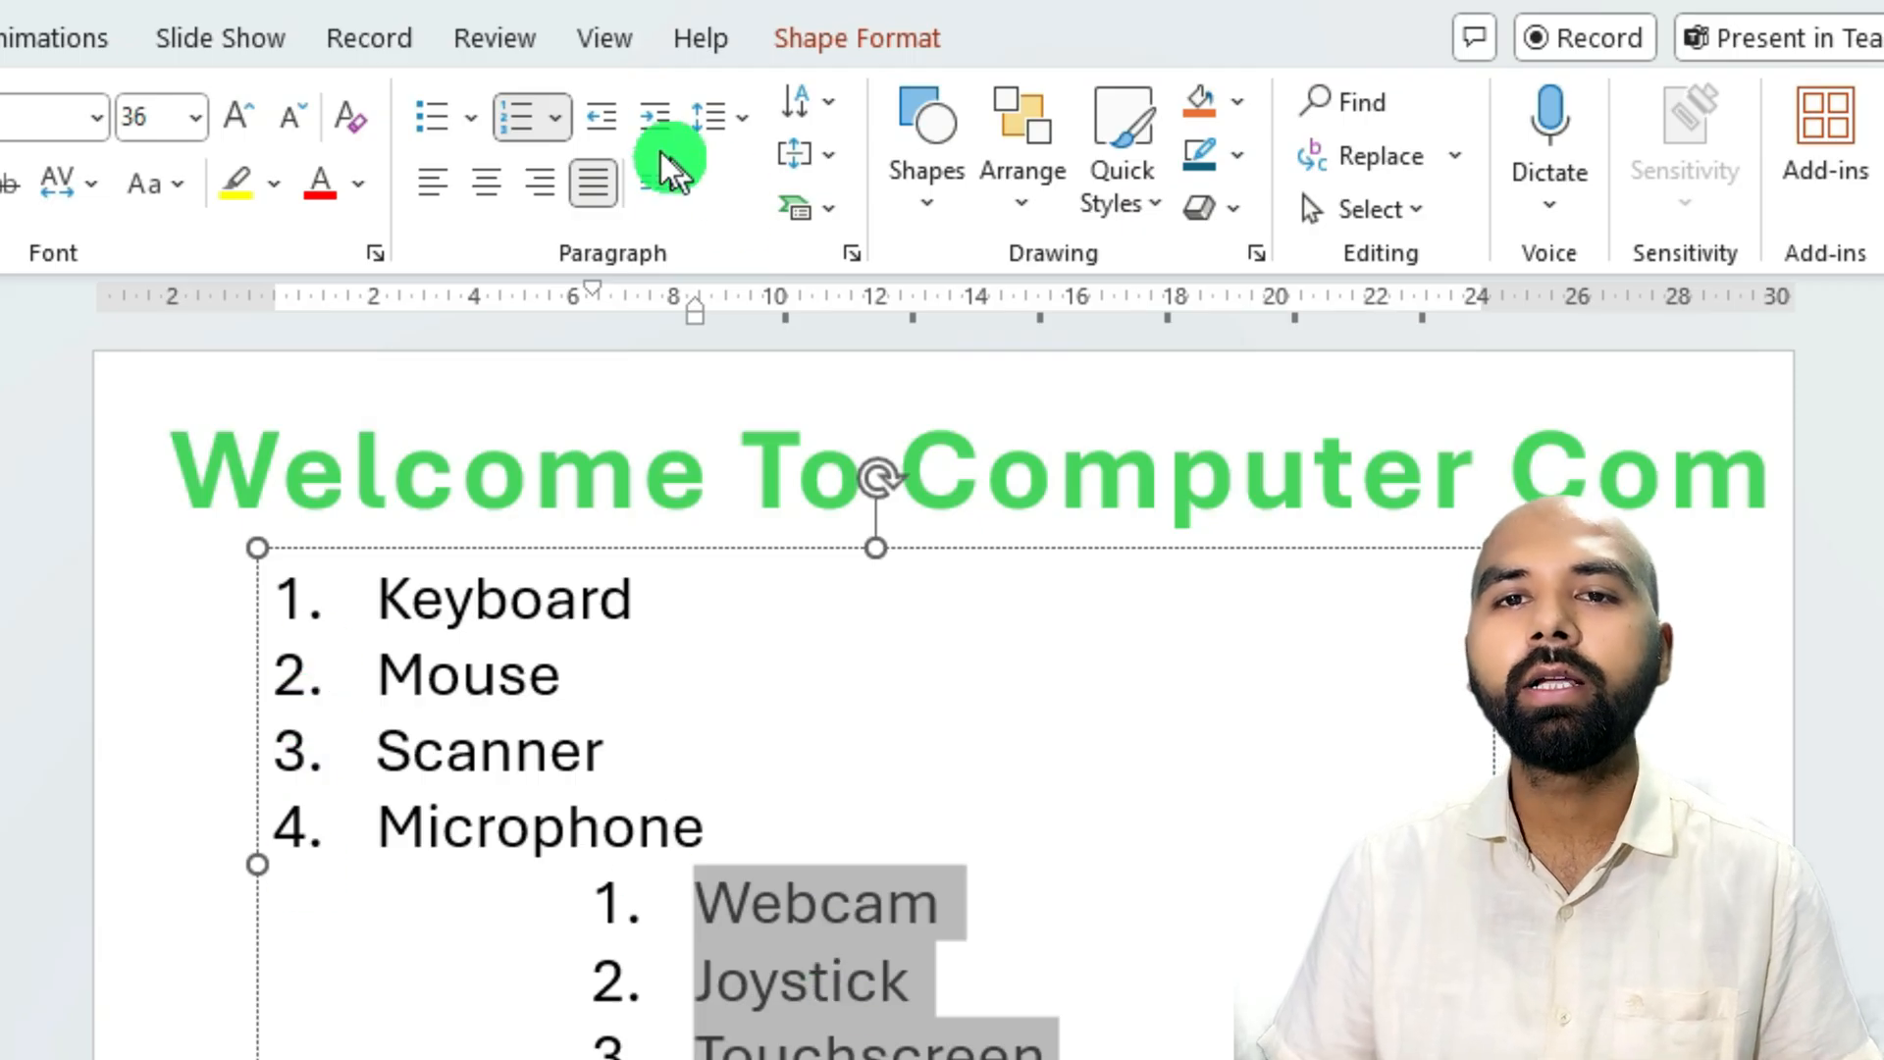
Bring slide 3's items from Webcam downward back to the first list level, also trying a single-level indent and reversing it.
left_click(606, 119)
left_click(605, 119)
left_click(605, 120)
left_click(605, 120)
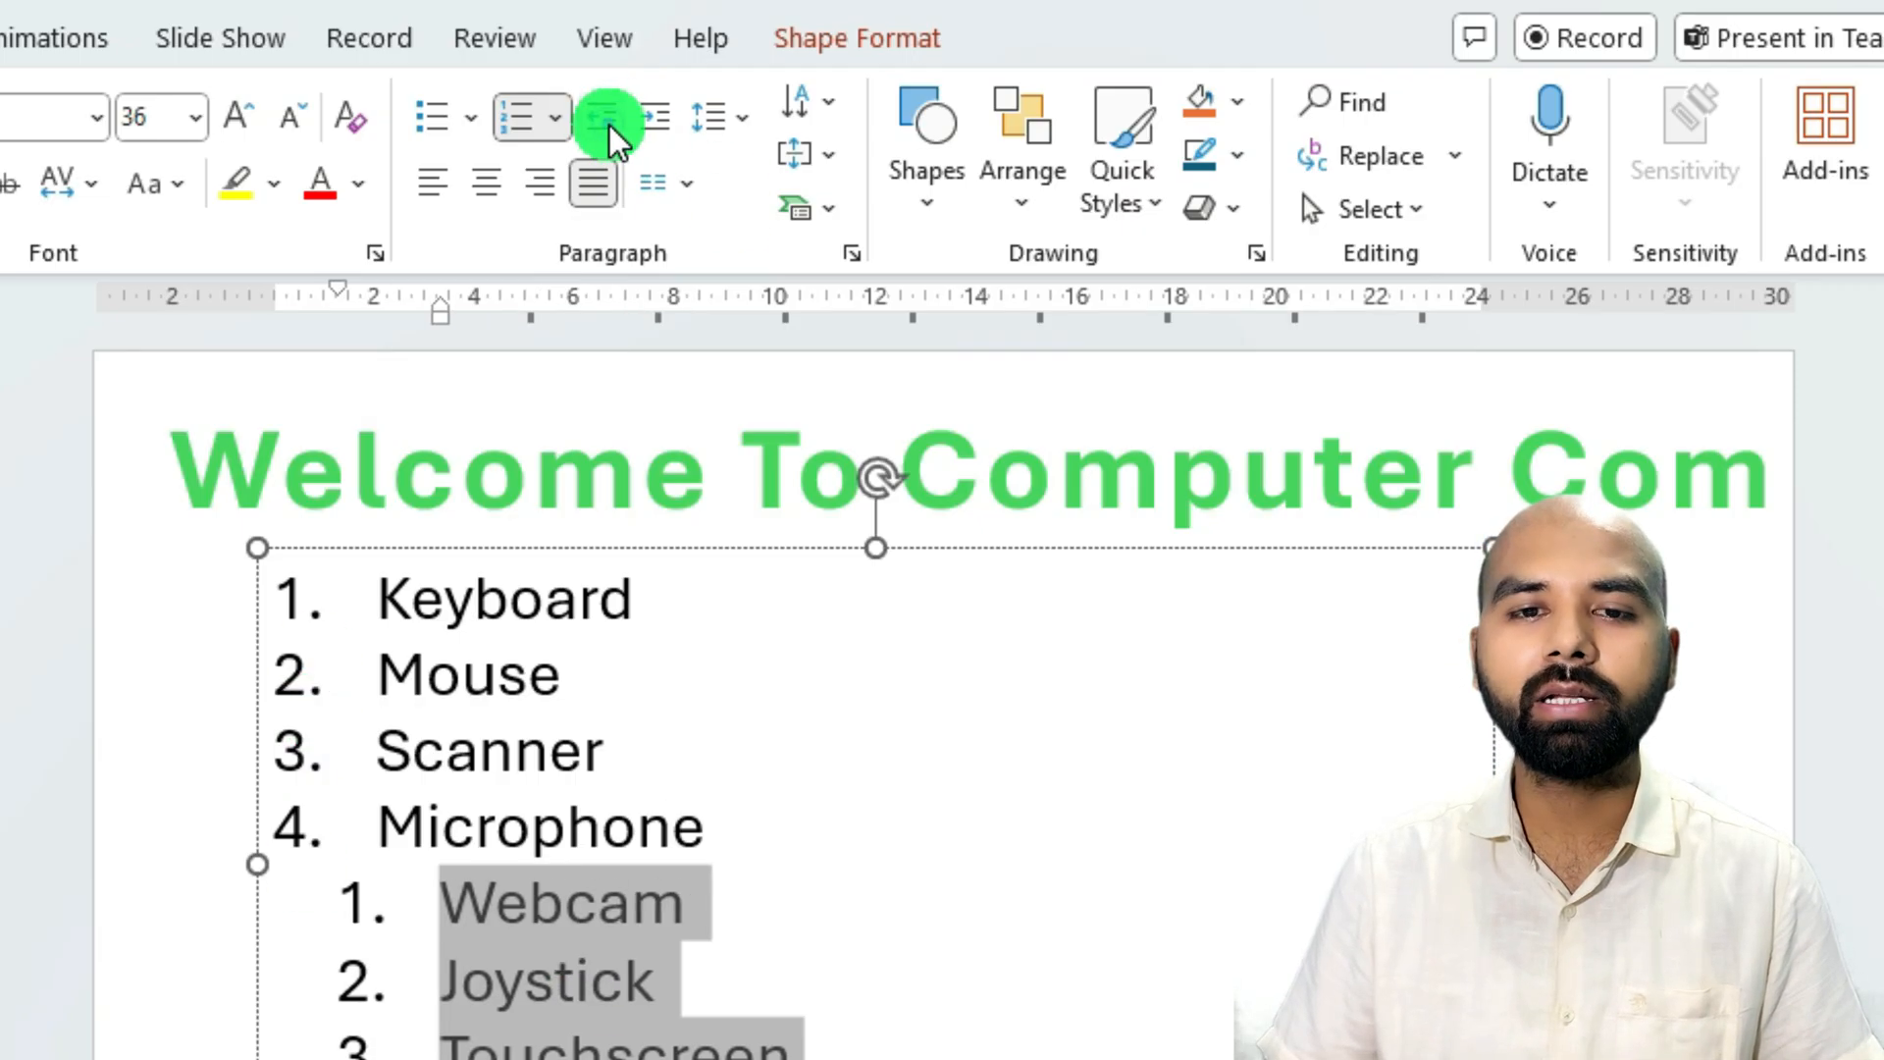
left_click(608, 126)
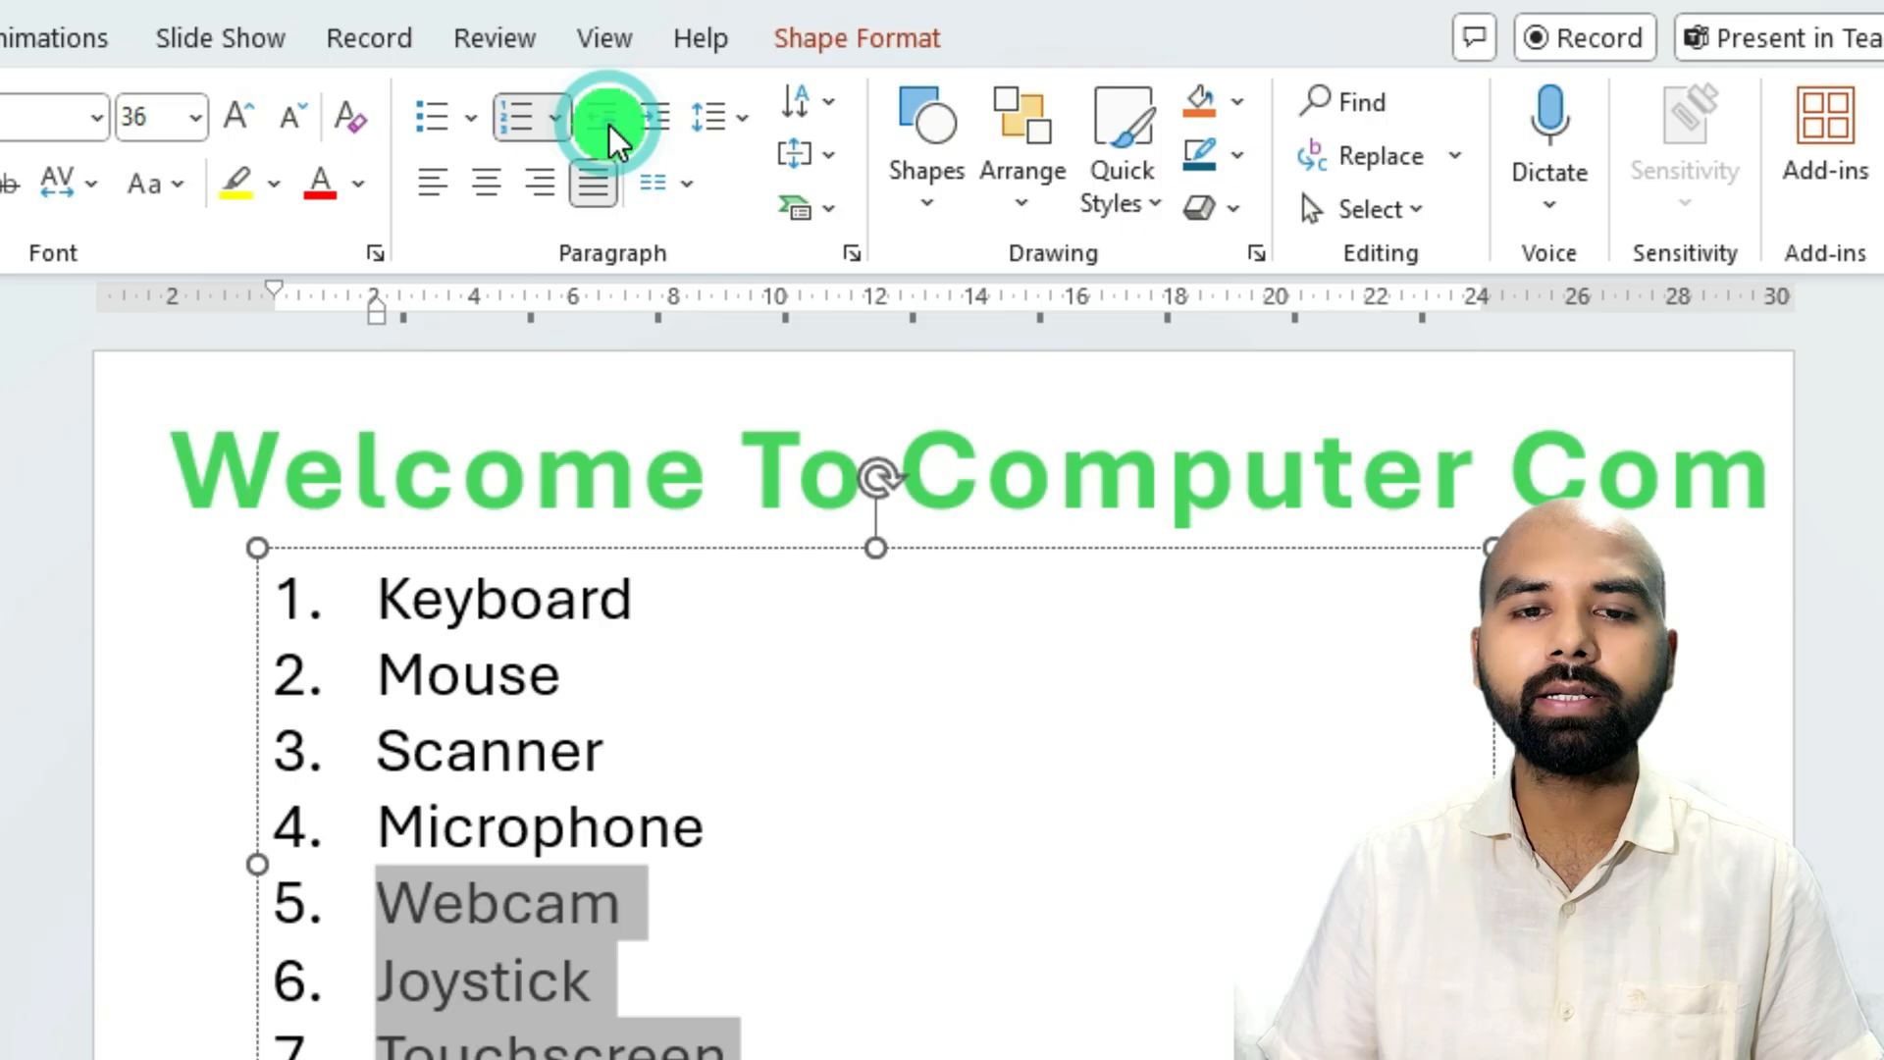
left_click(659, 137)
left_click(608, 125)
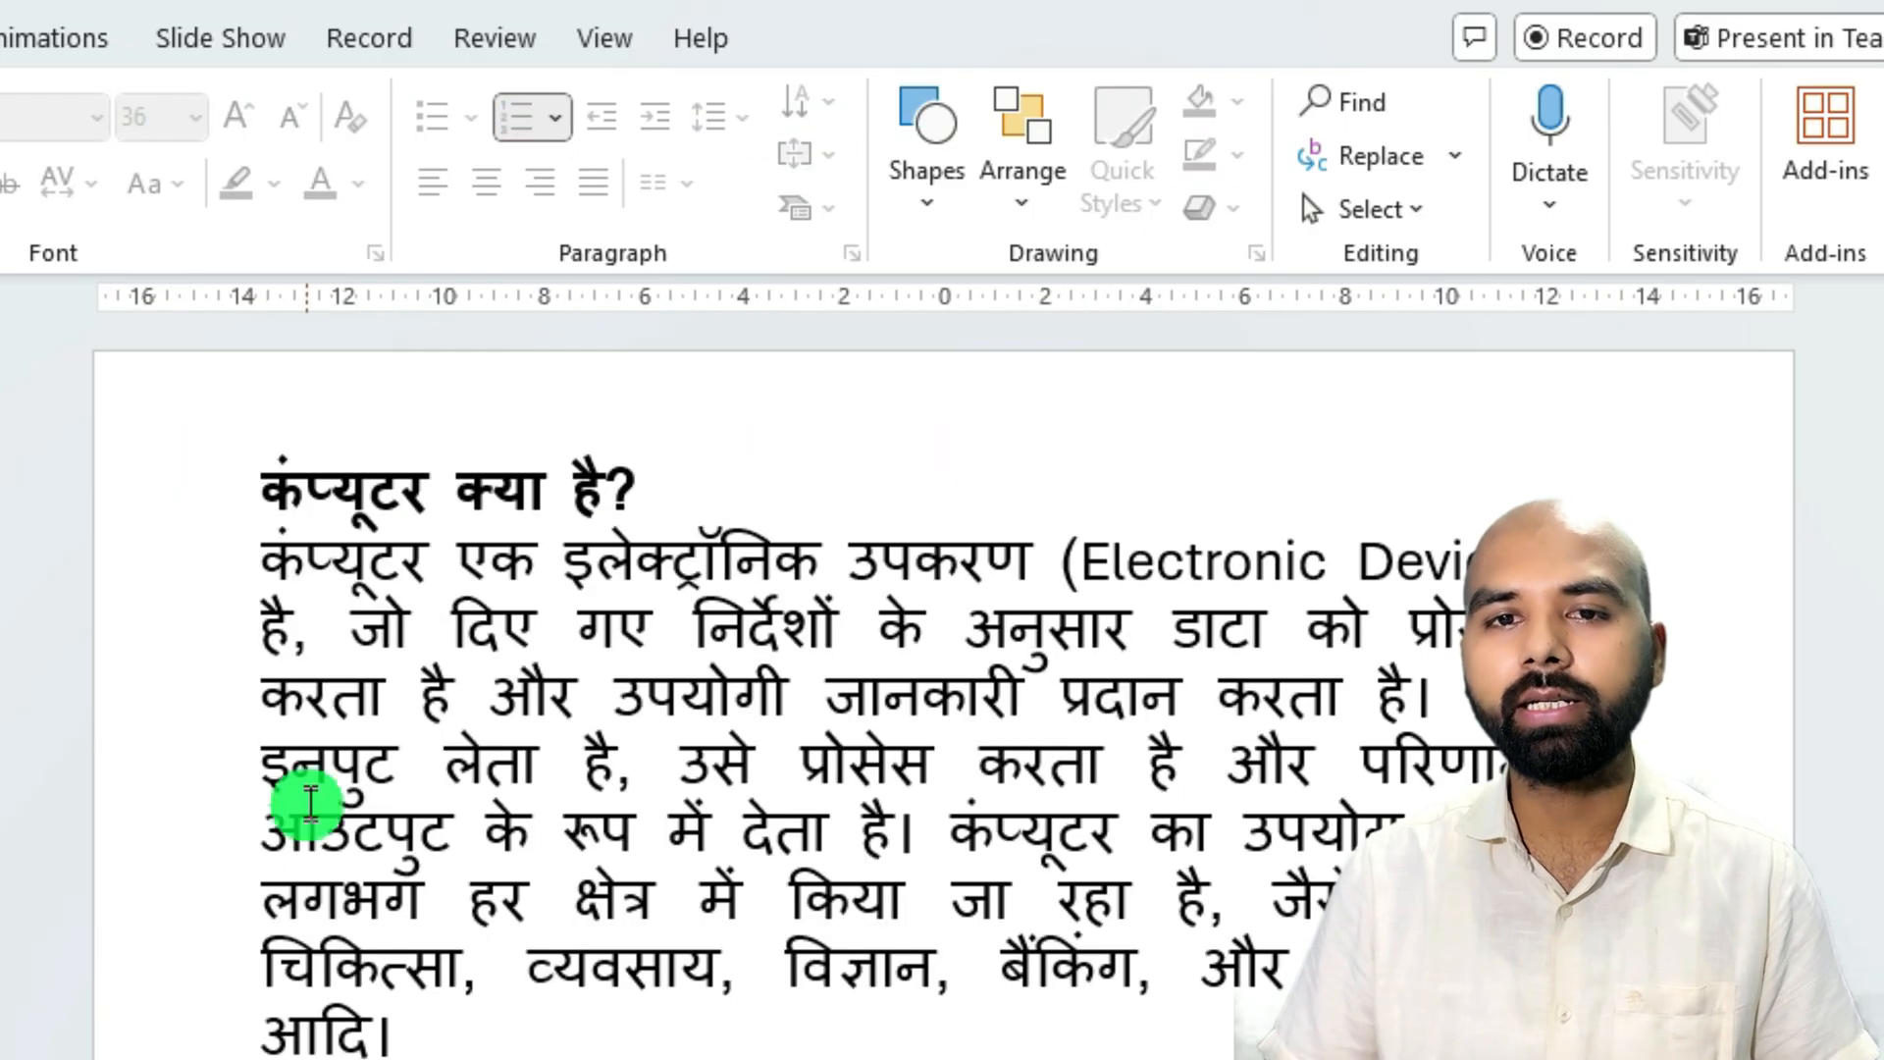
Inspect the alignment, indentation and line spacing settings of the body paragraph under slide 4's heading.
left_click(334, 750)
left_click_drag(265, 565, 549, 966)
left_click(564, 559)
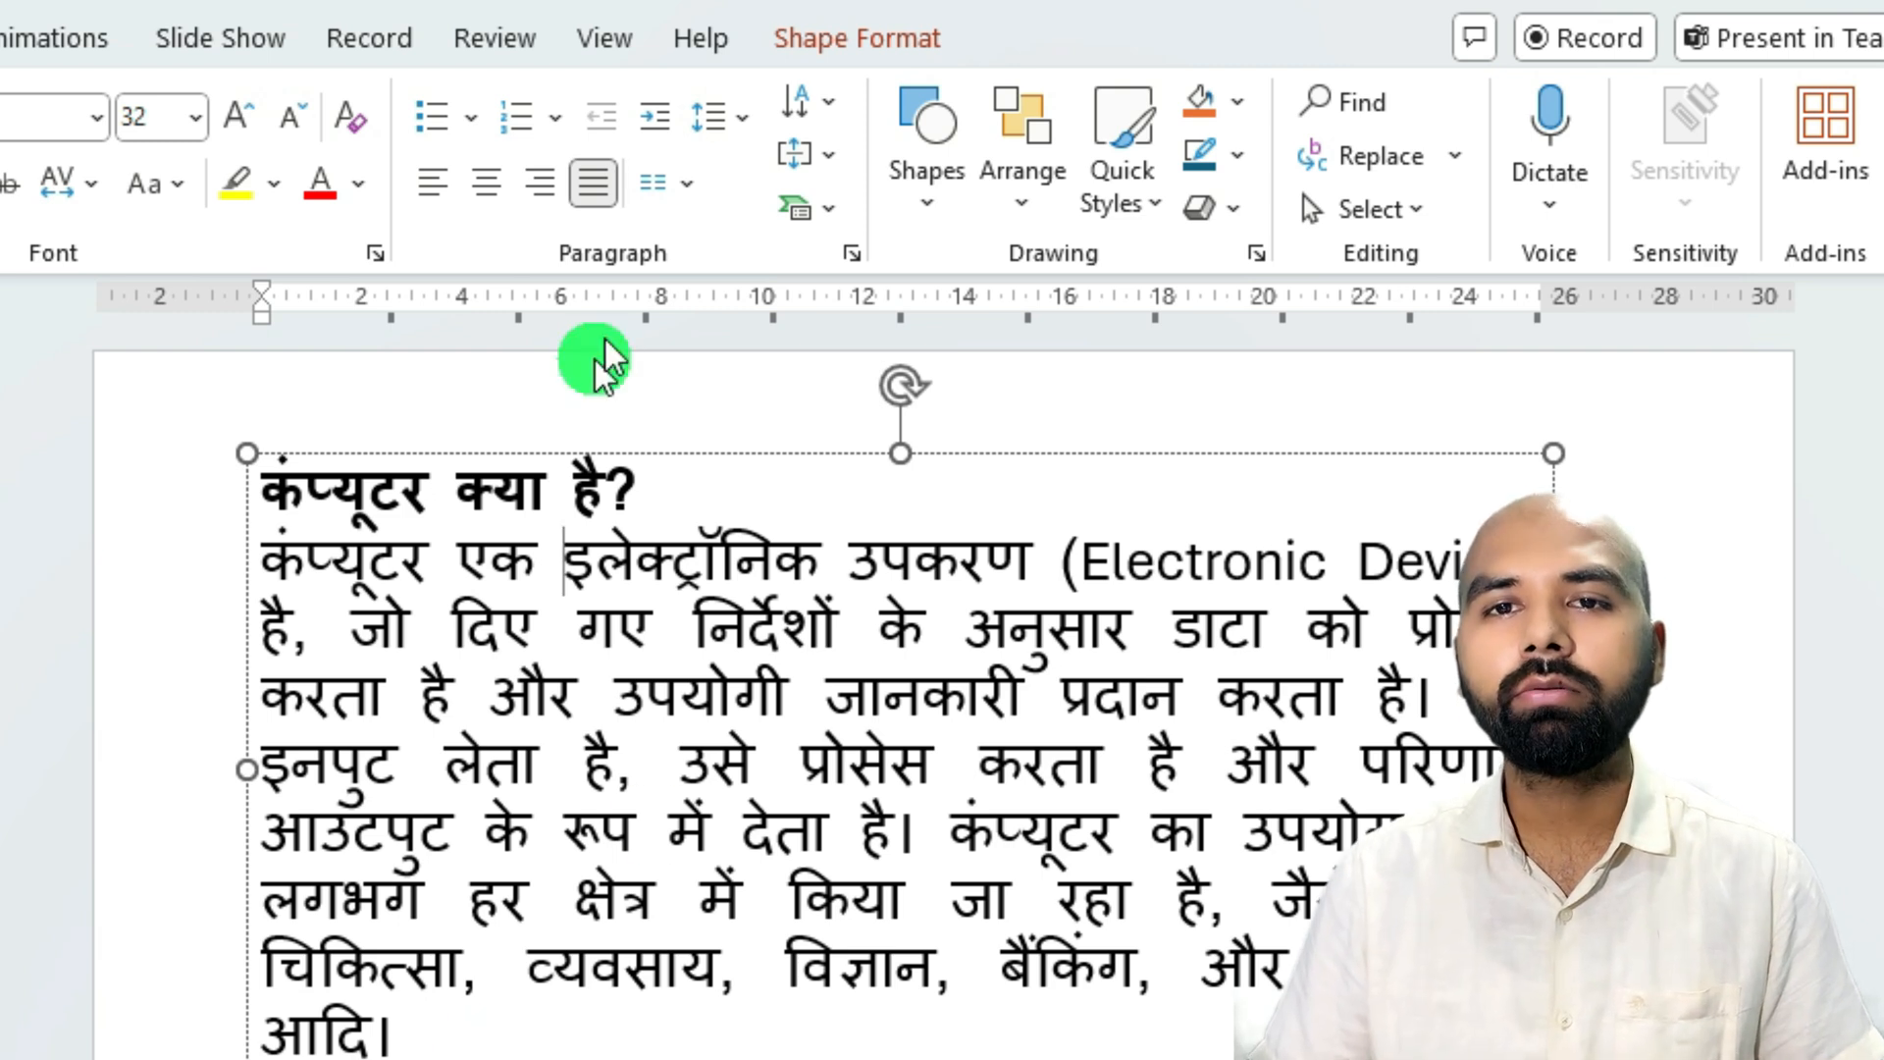
left_click(731, 128)
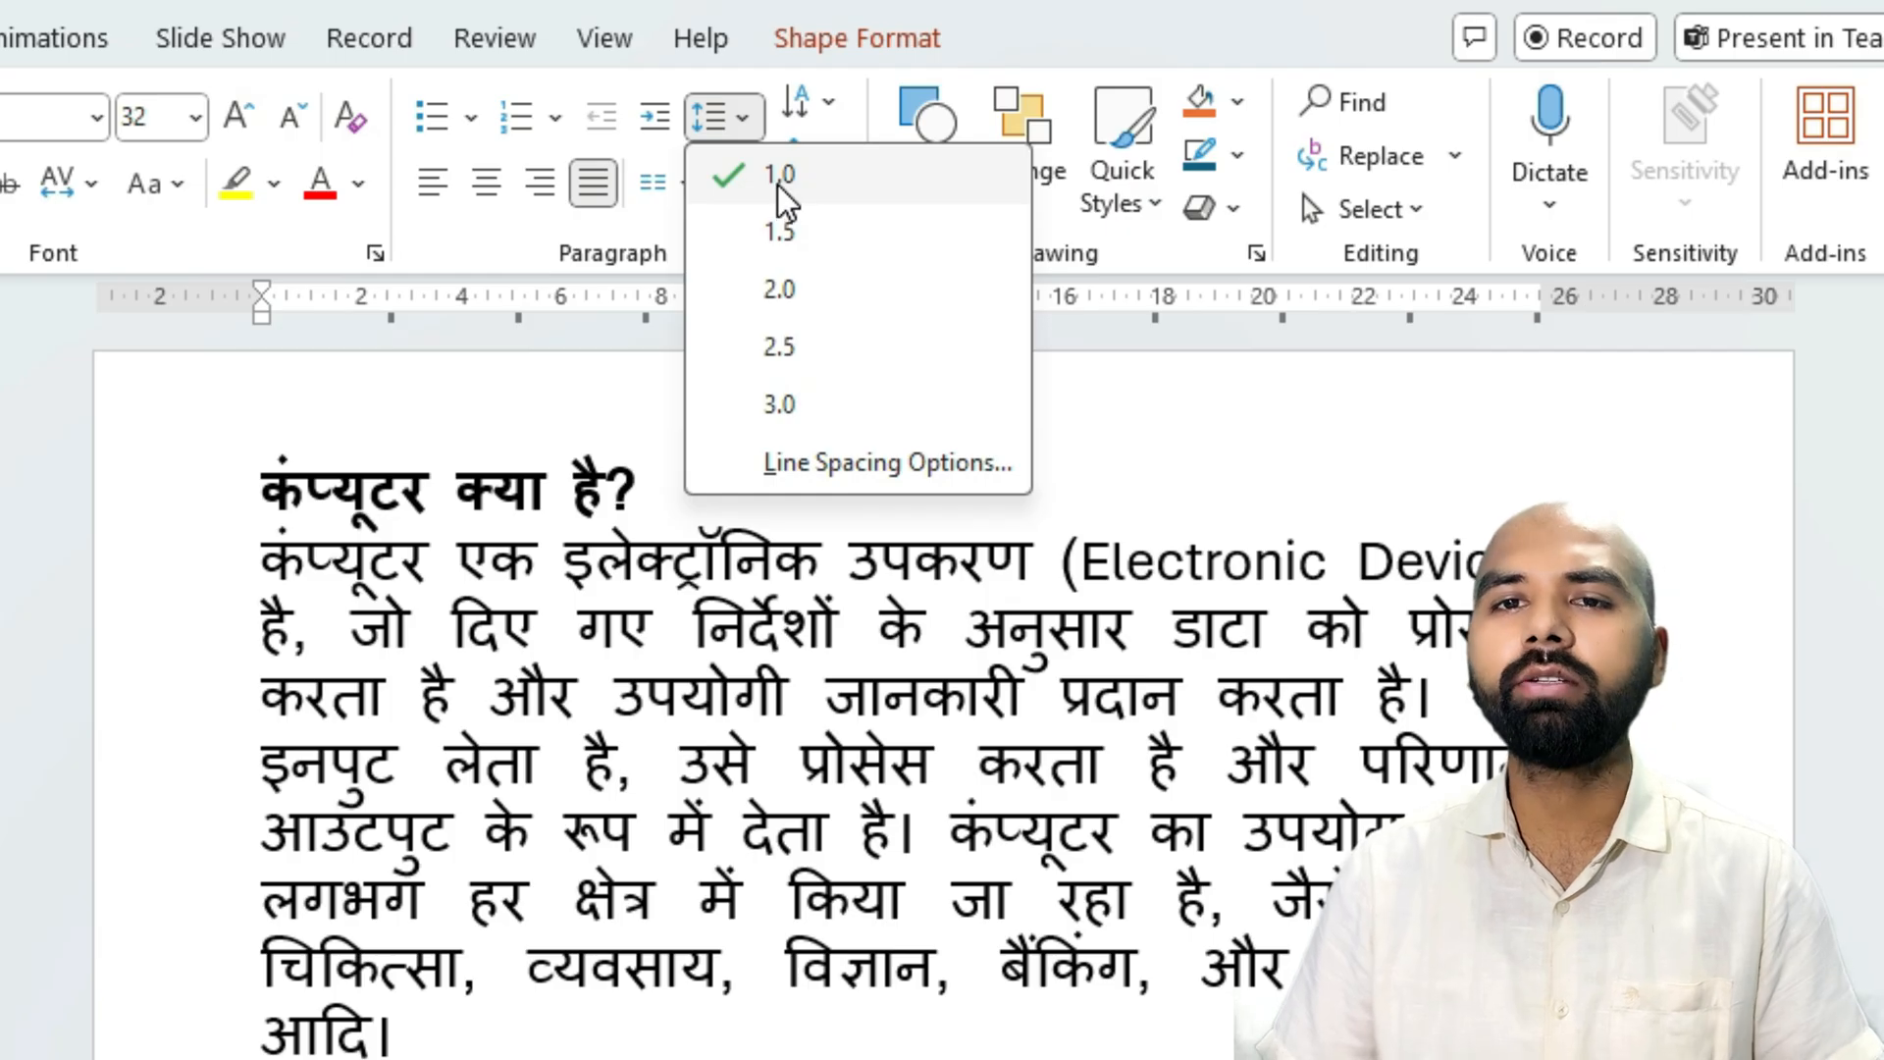
left_click(886, 465)
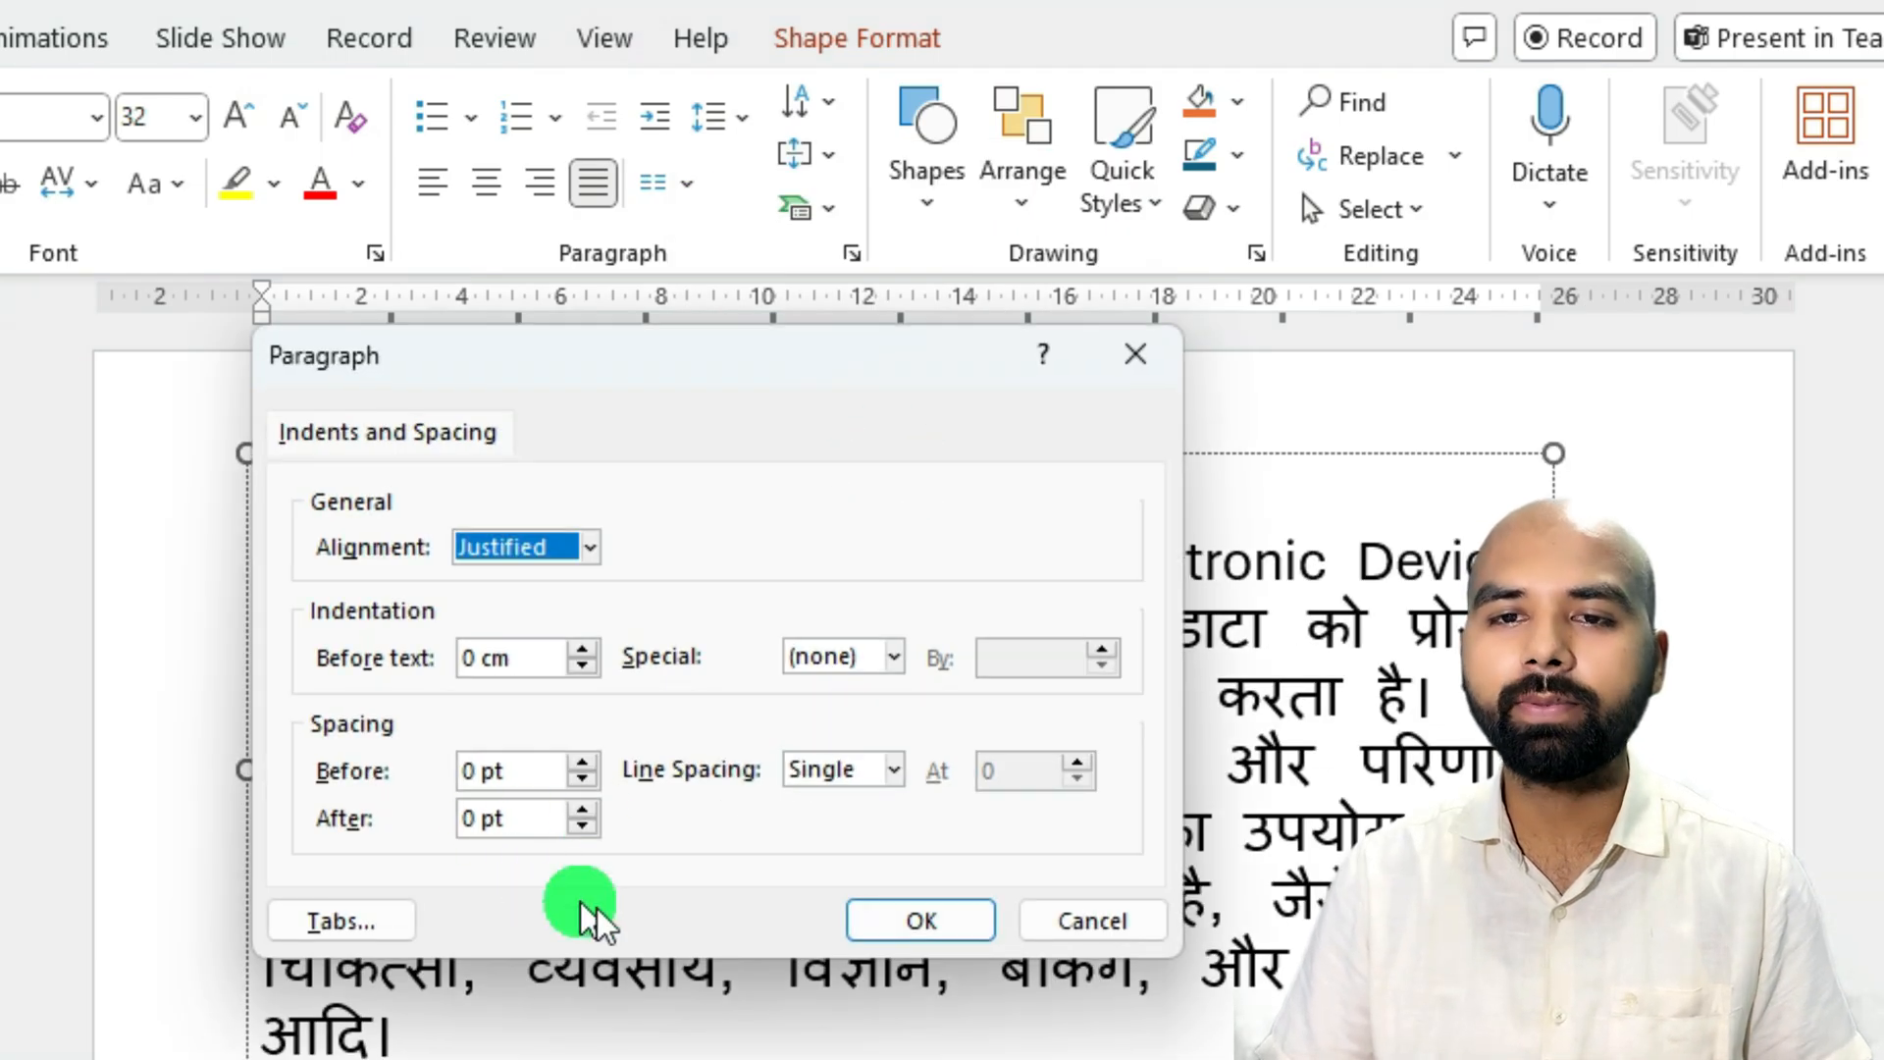
left_click(1134, 355)
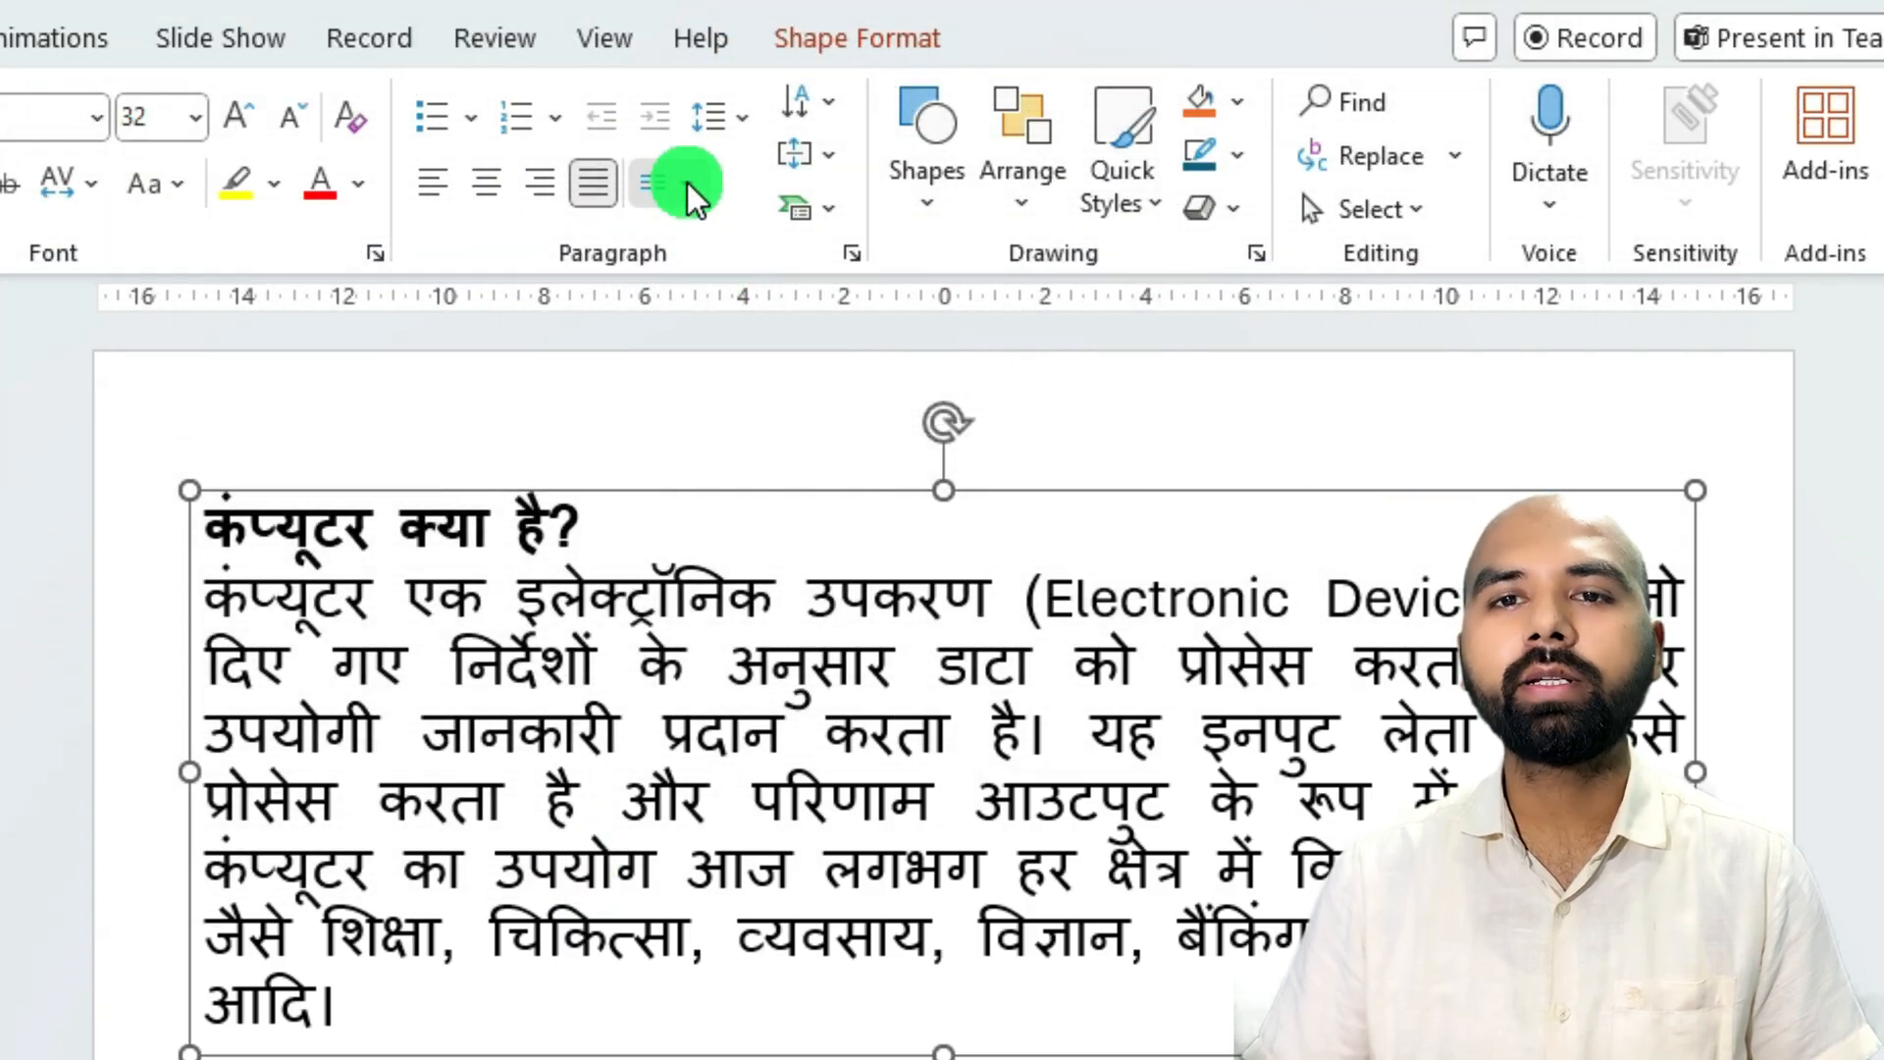
Set slide 4's text box to a one-column layout.
left_click(688, 182)
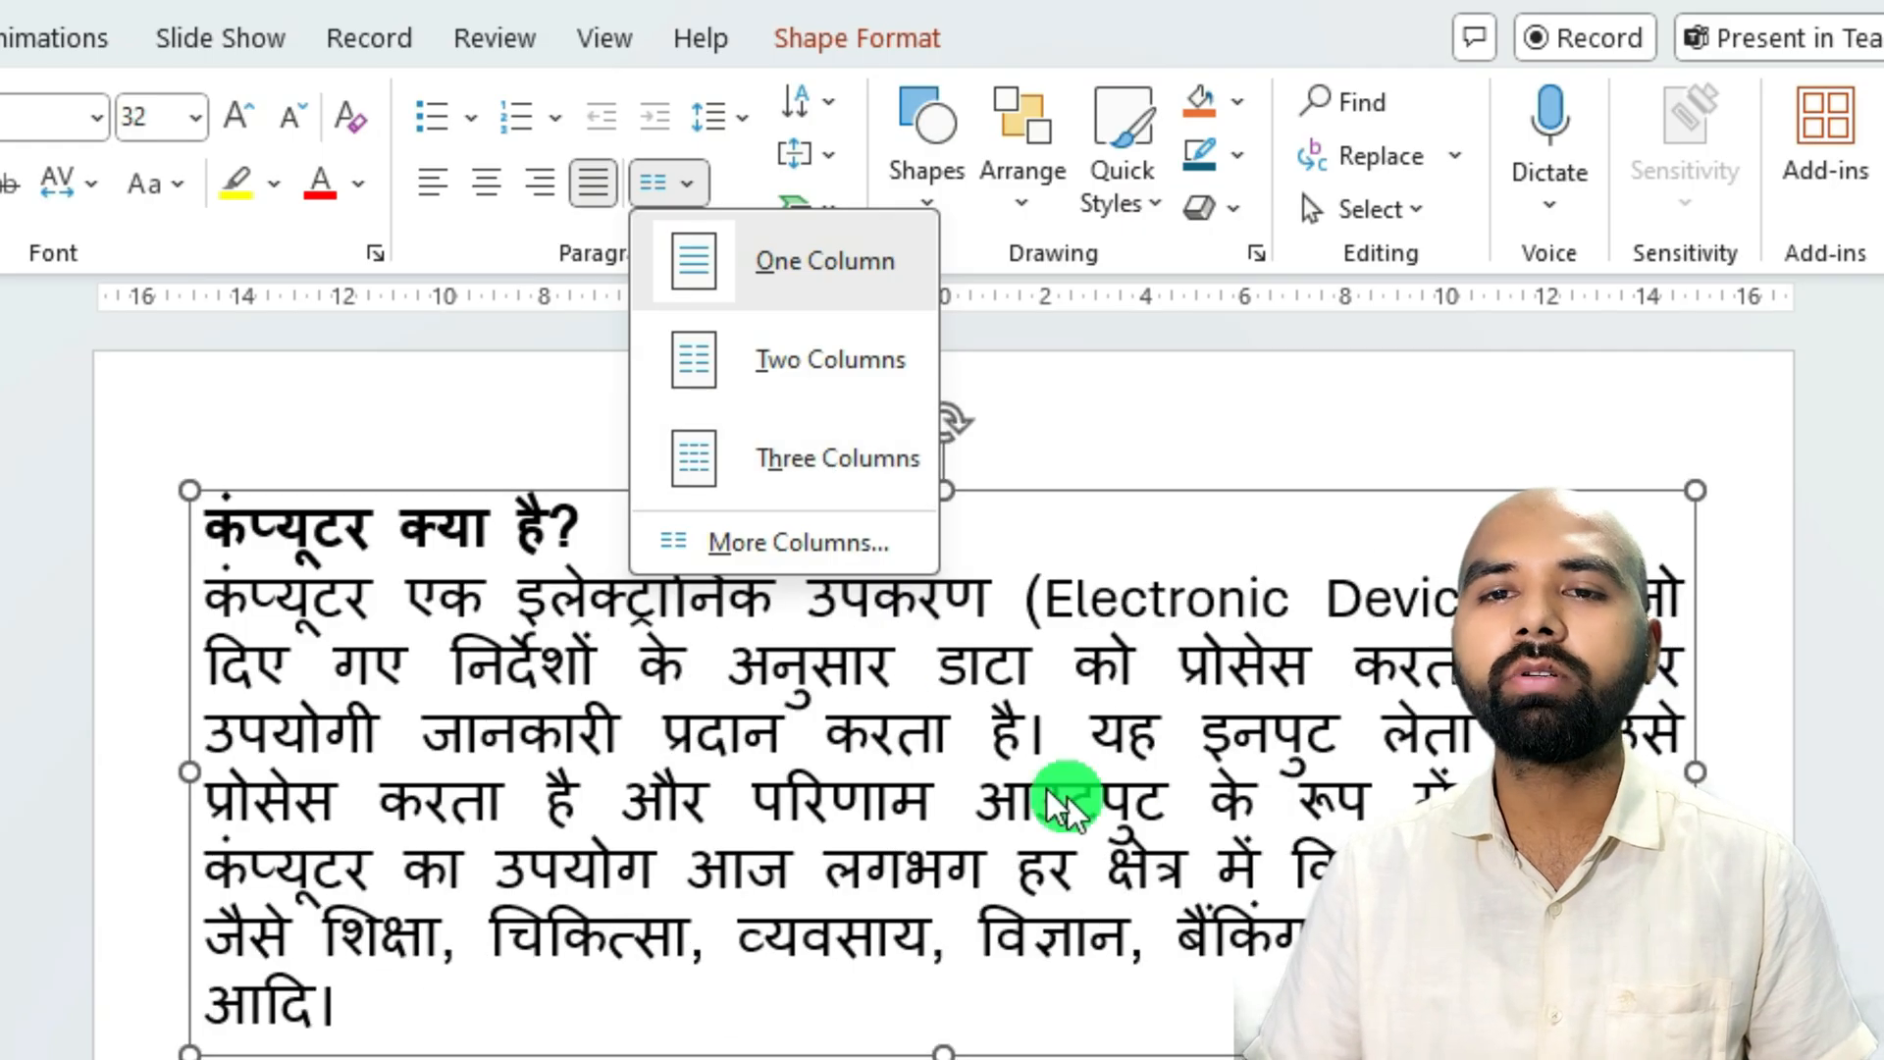
left_click(770, 278)
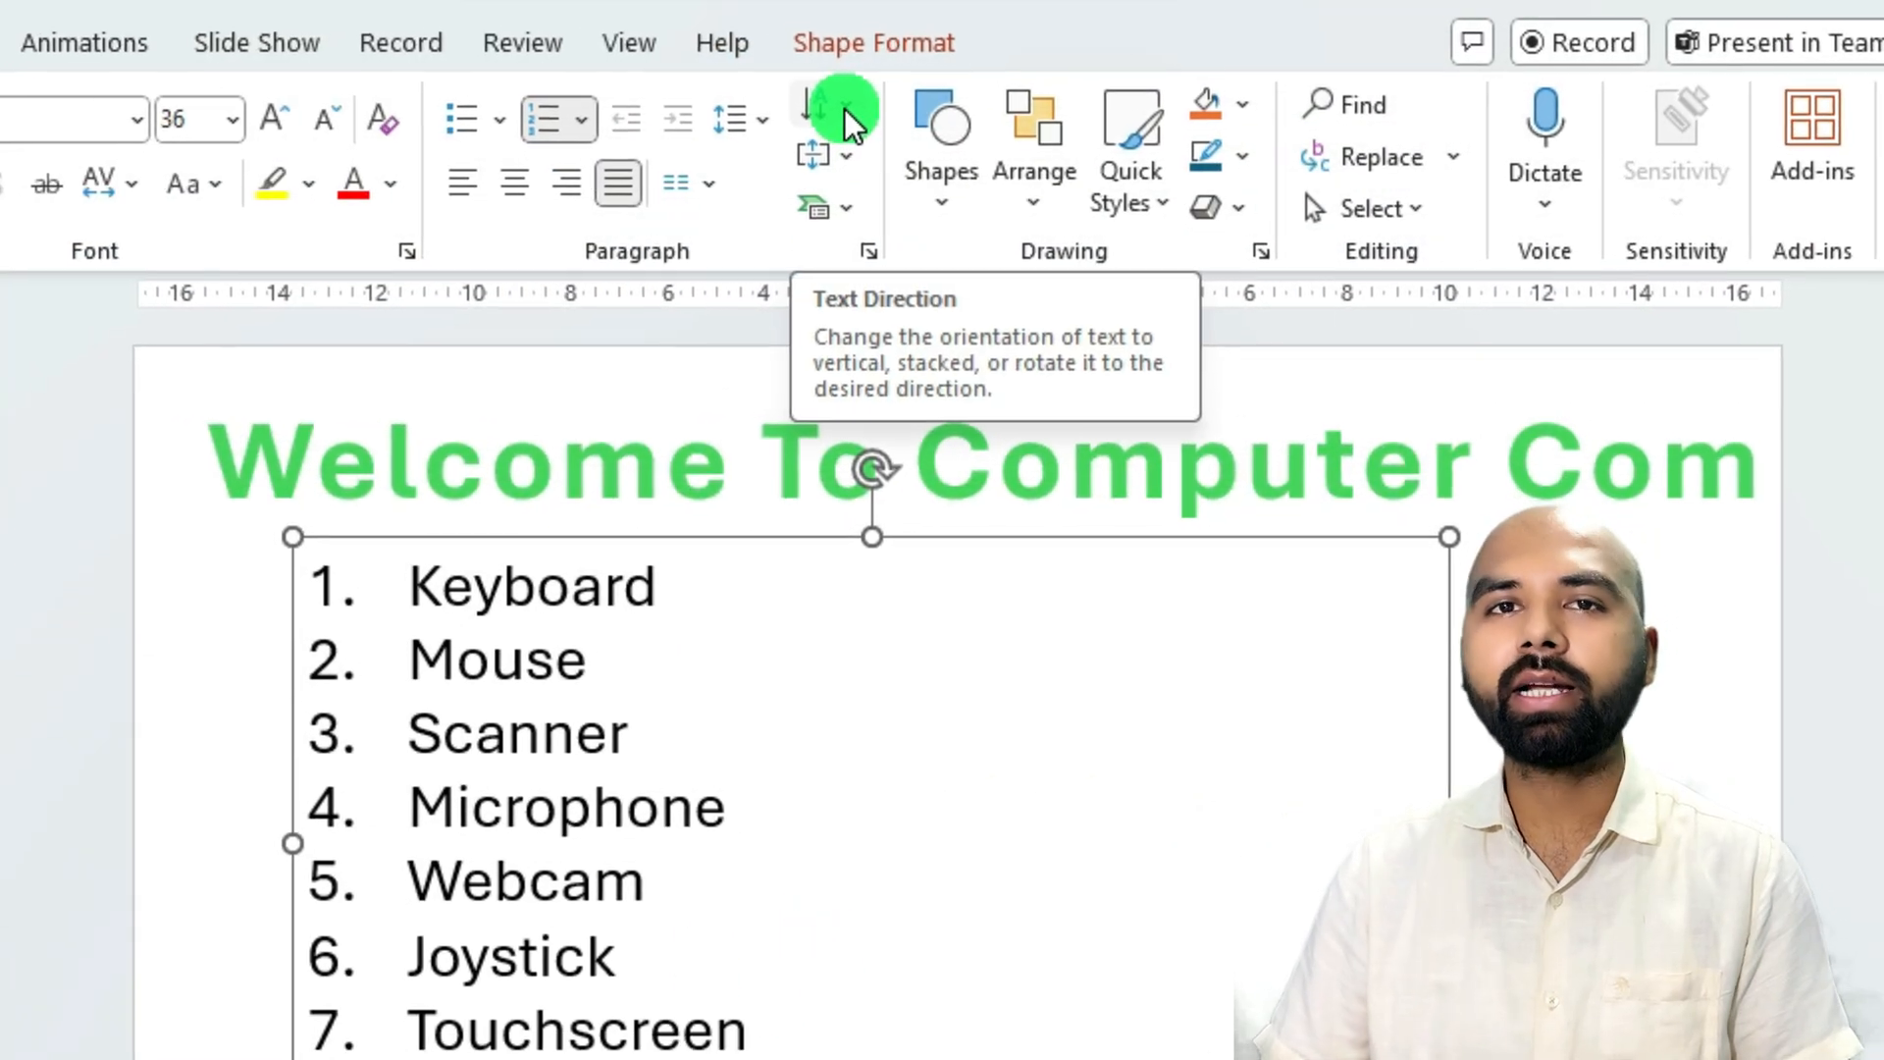
Preview the text direction options, including Rotate all text 90°, on slide 3's numbered list.
left_click(846, 116)
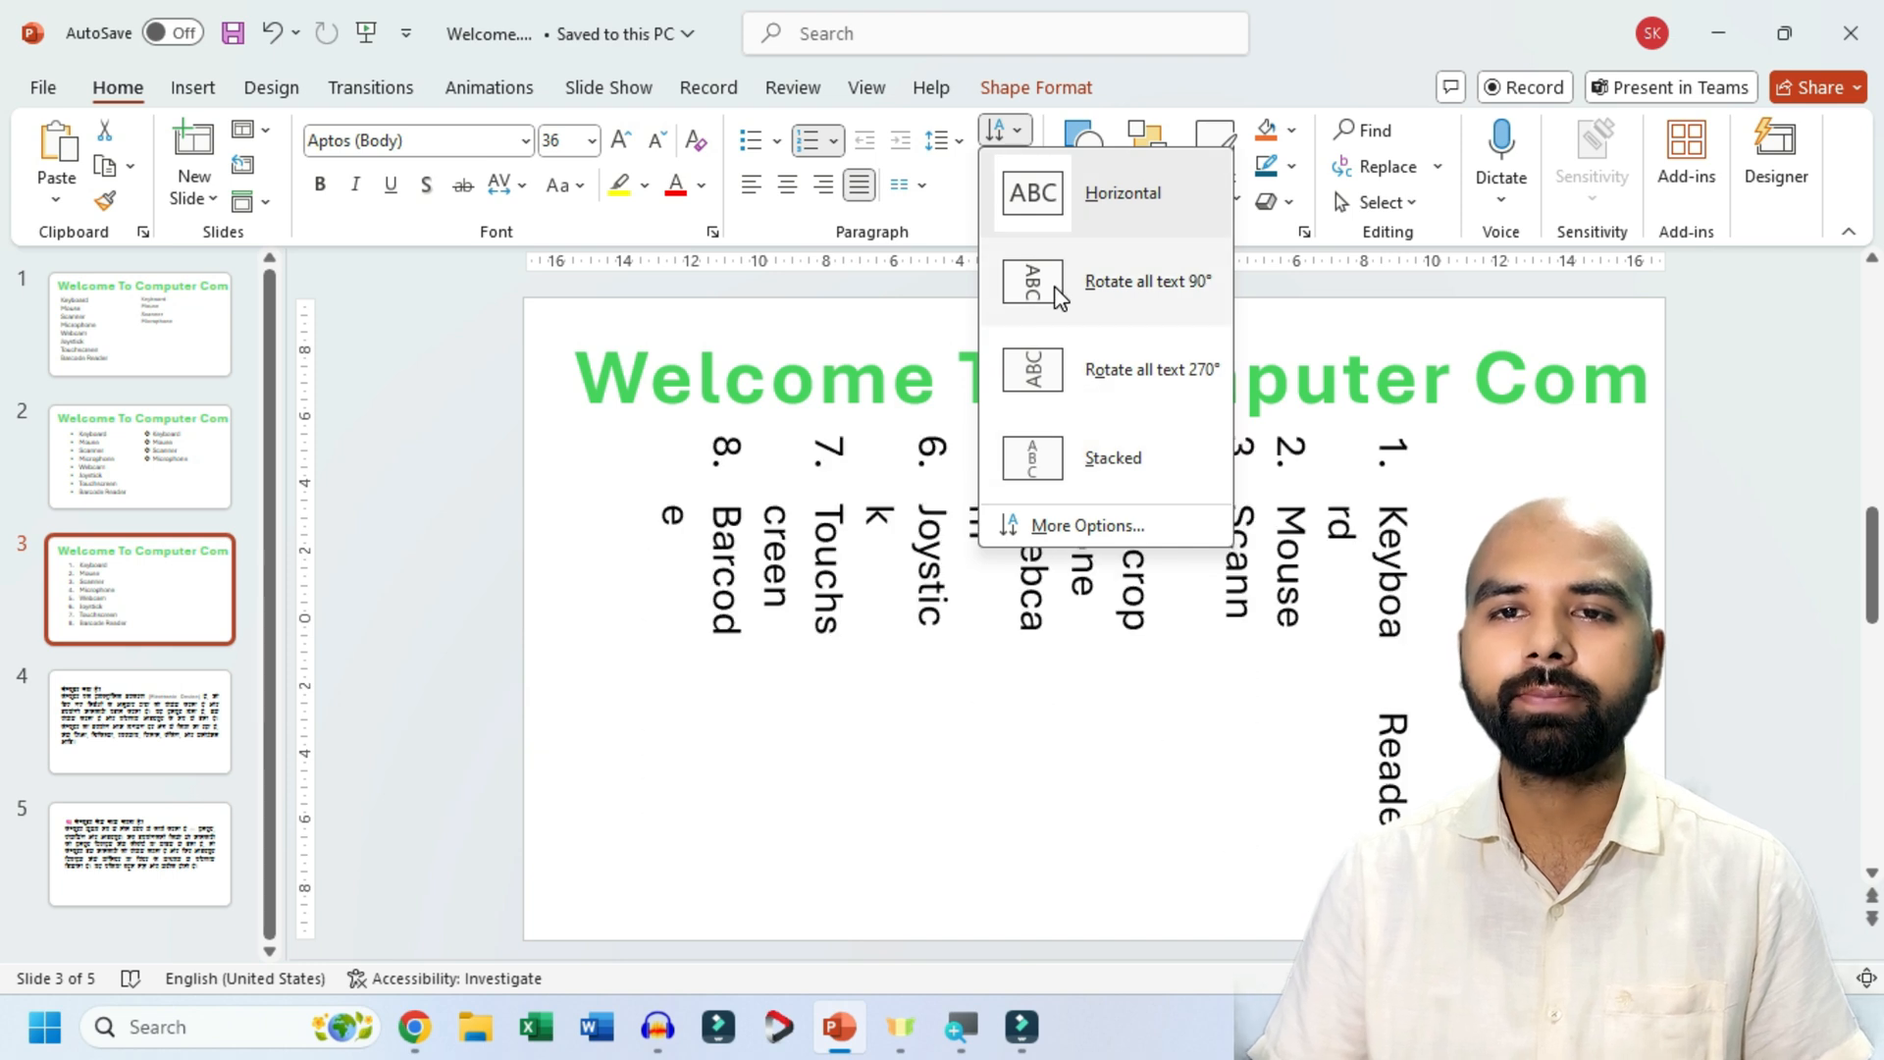
left_click(940, 439)
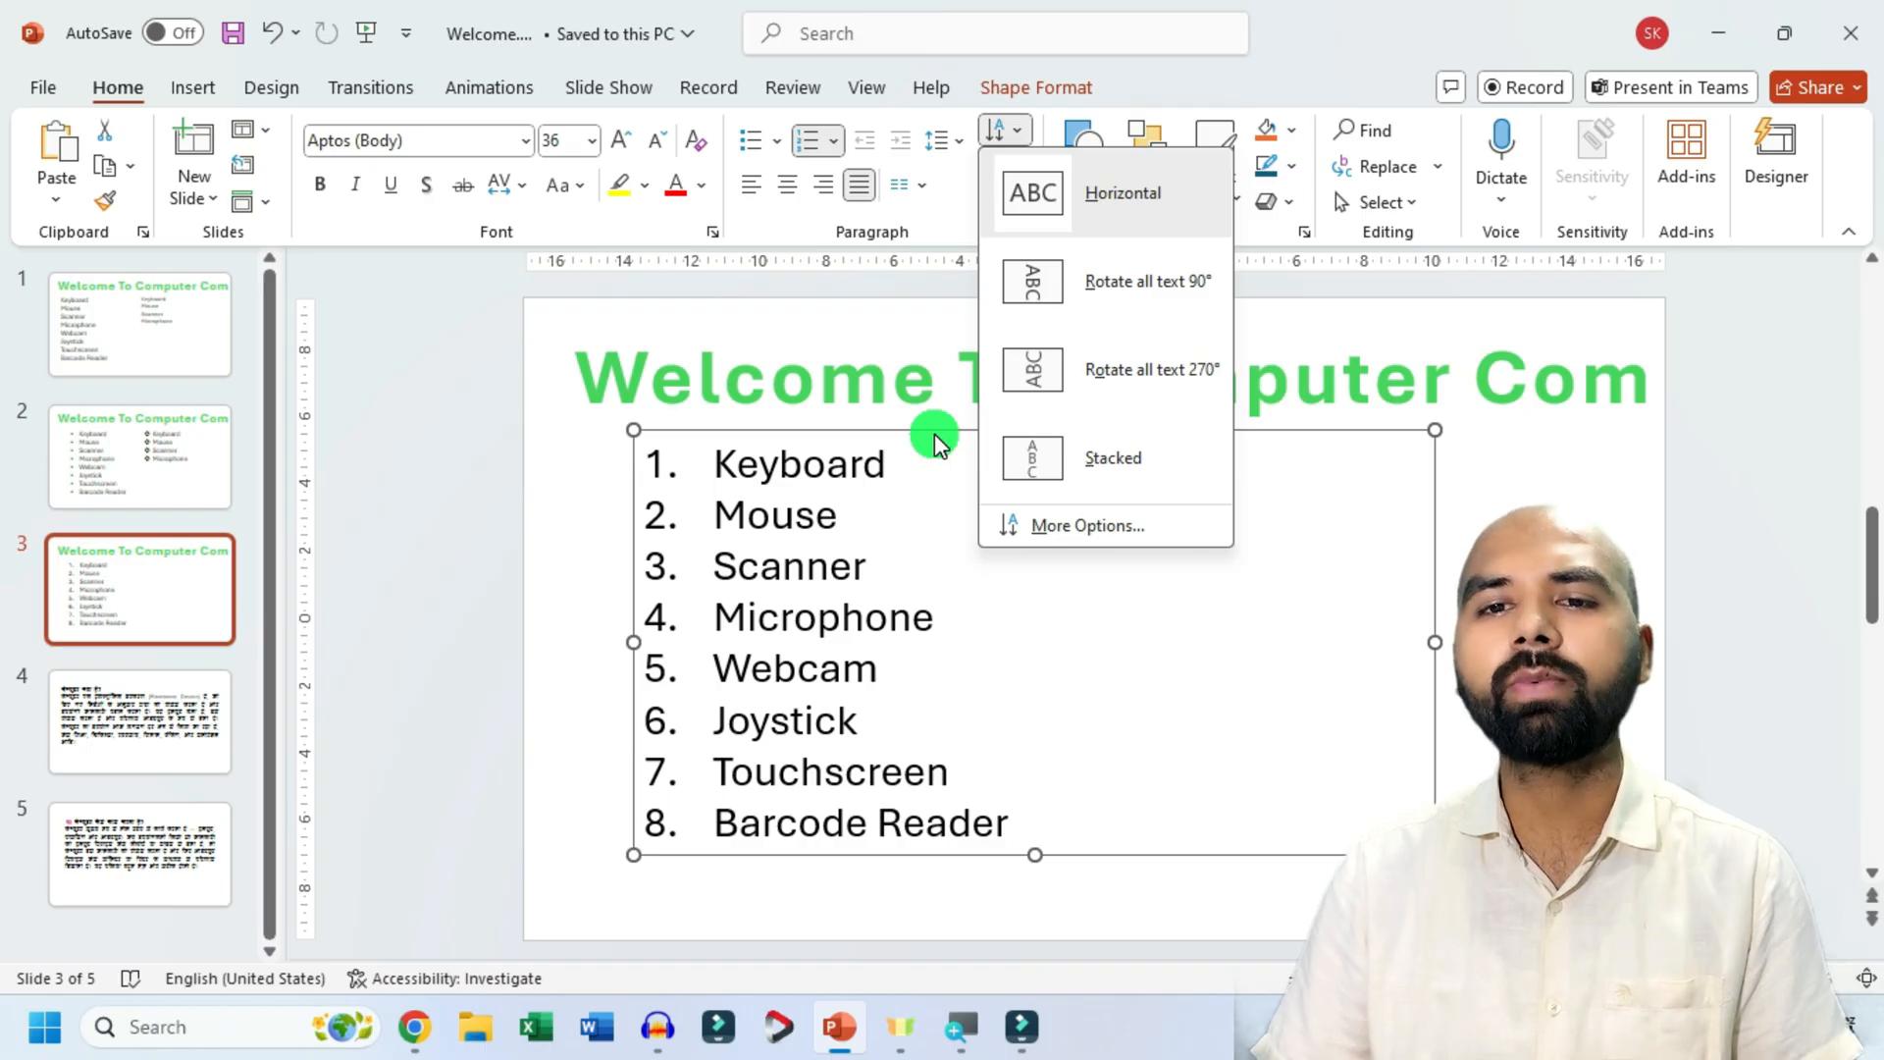
left_click(934, 434)
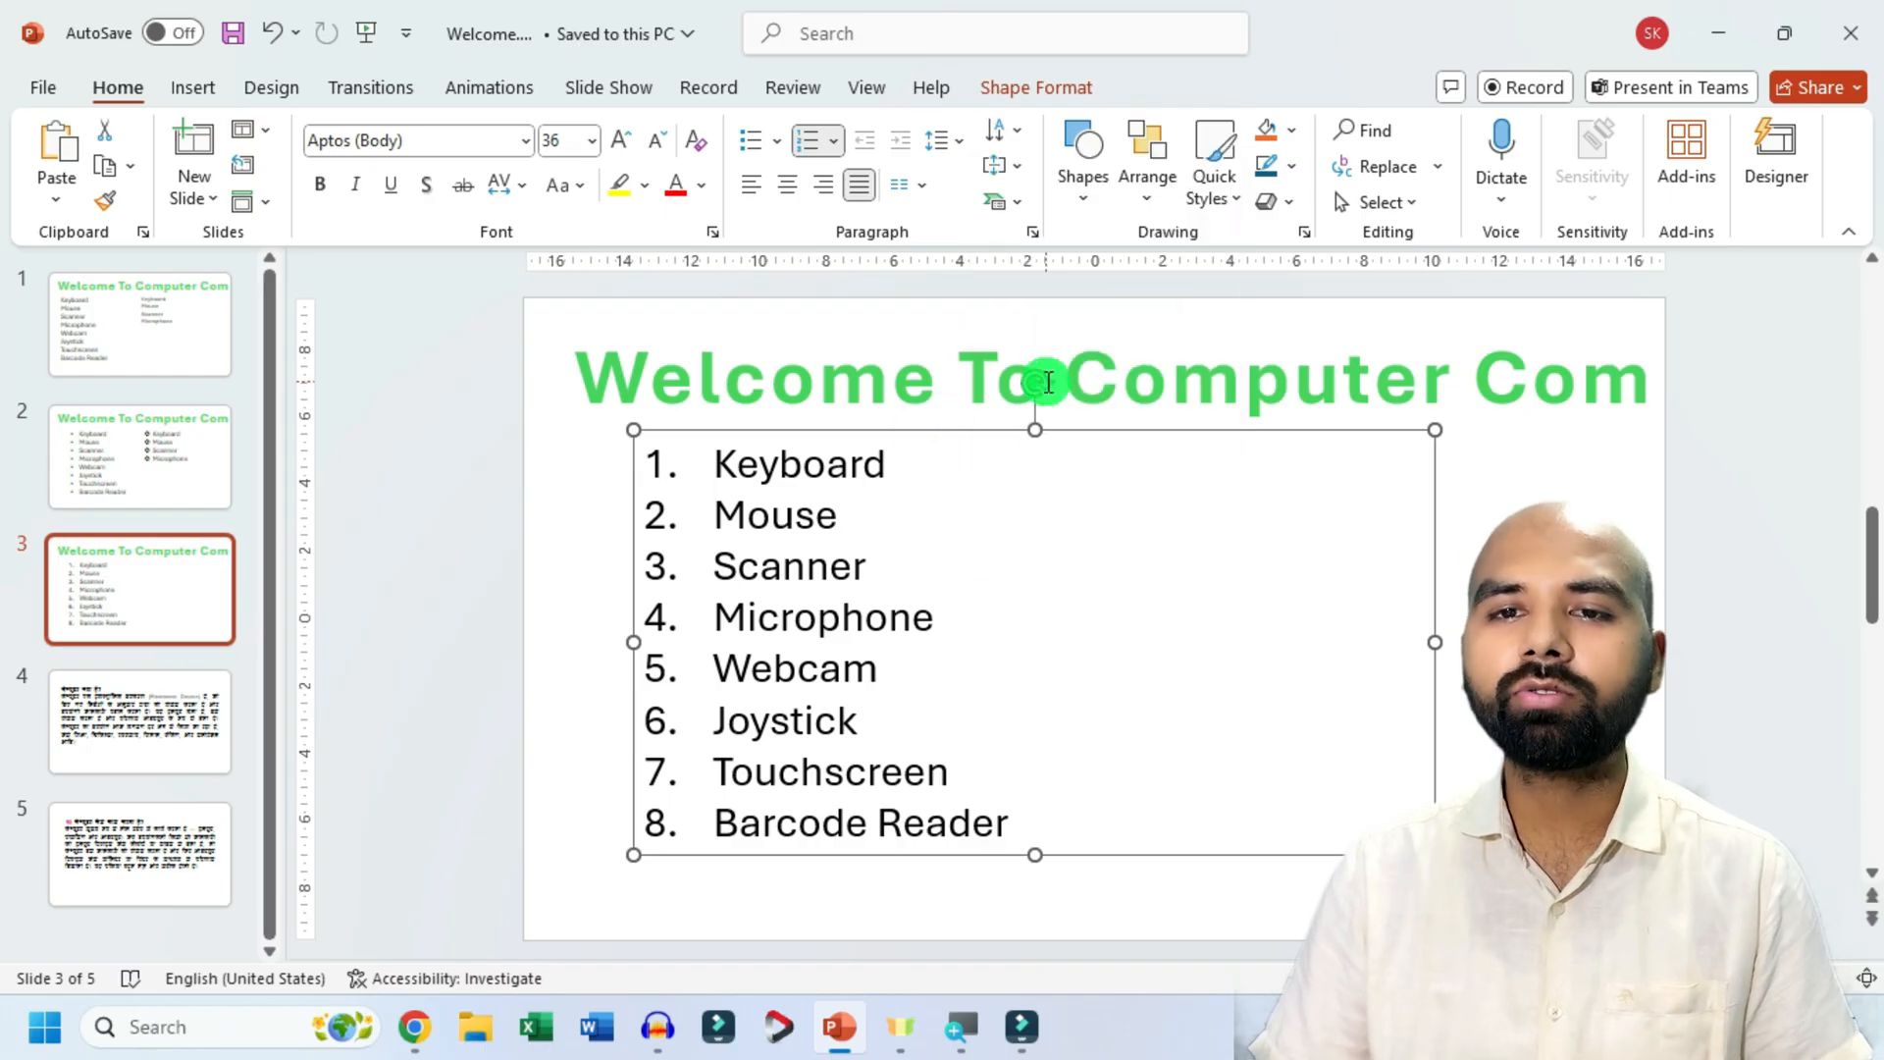
mouse_move(1038, 382)
left_mouse_down()
mouse_move(951, 429)
mouse_move(1006, 395)
mouse_move(1064, 400)
mouse_move(1037, 385)
left_mouse_up()
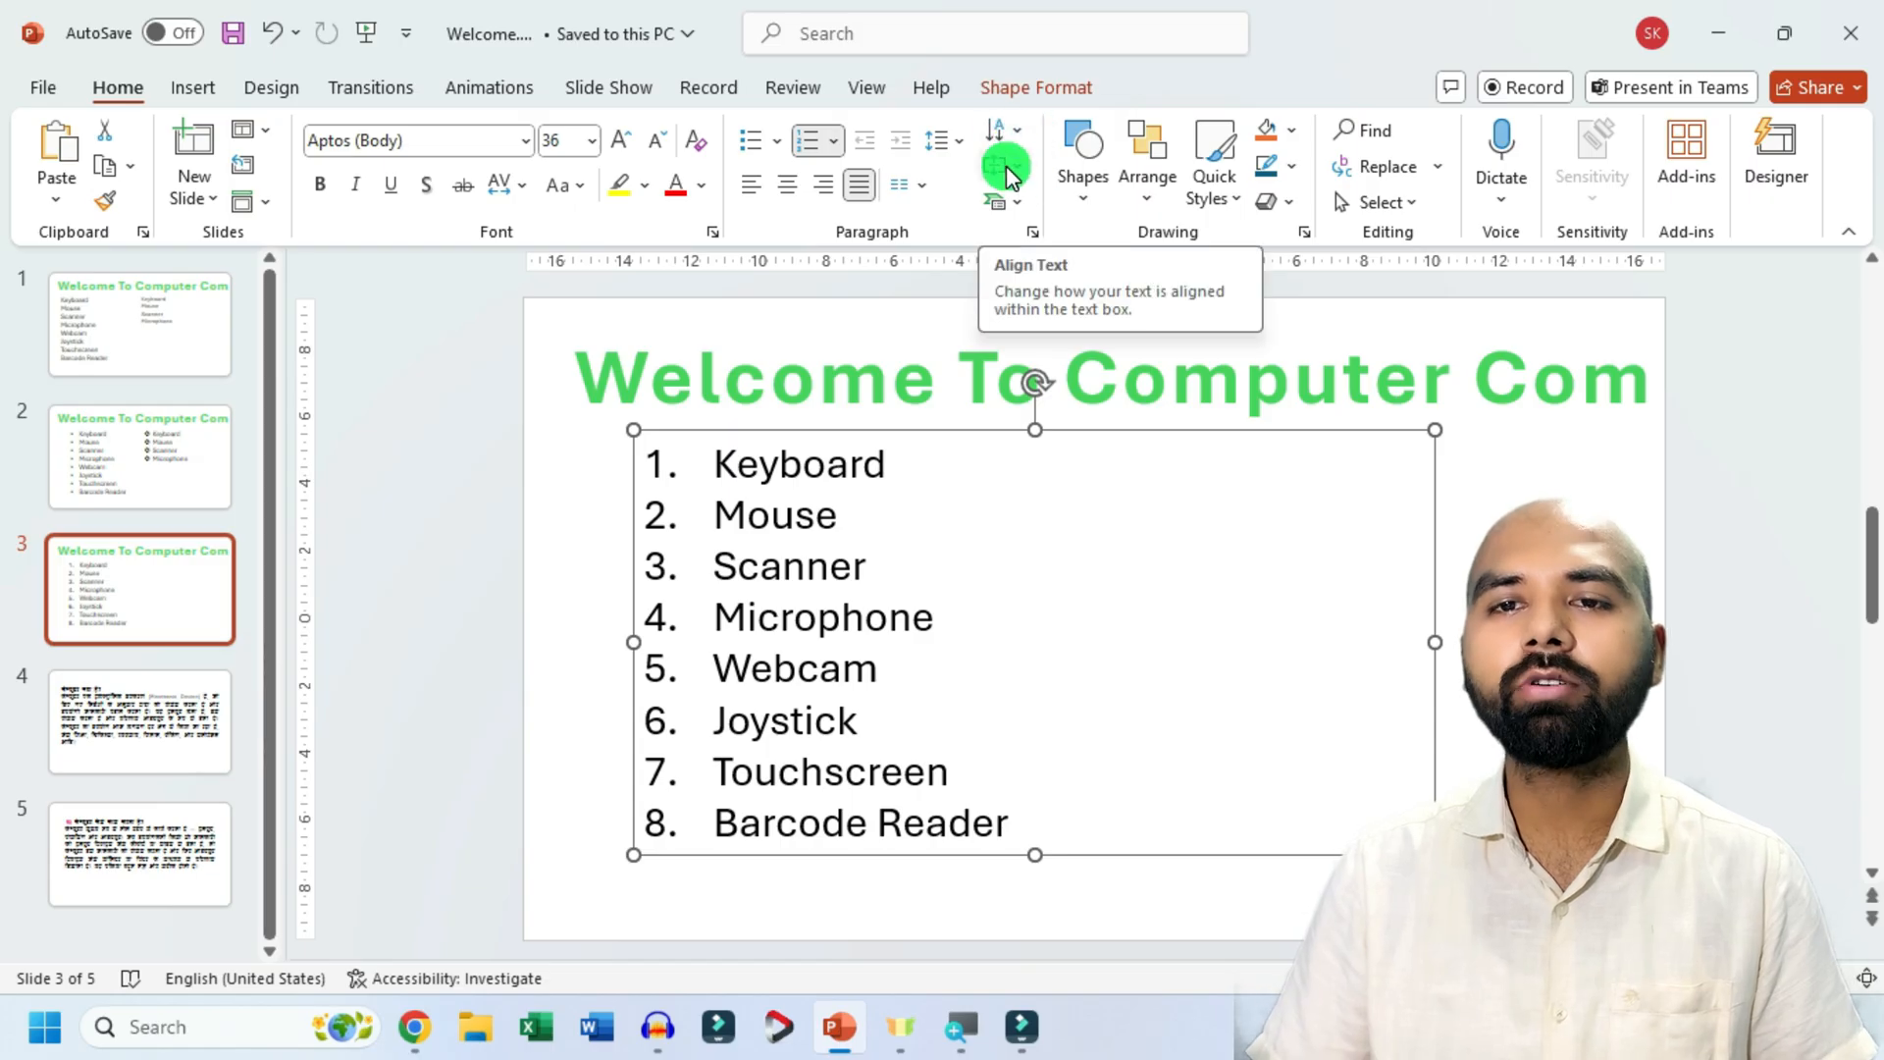
Examine the vertical alignment choices for slide 3's numbered list, previewing the Bottom alignment within its text box.
left_click(1020, 168)
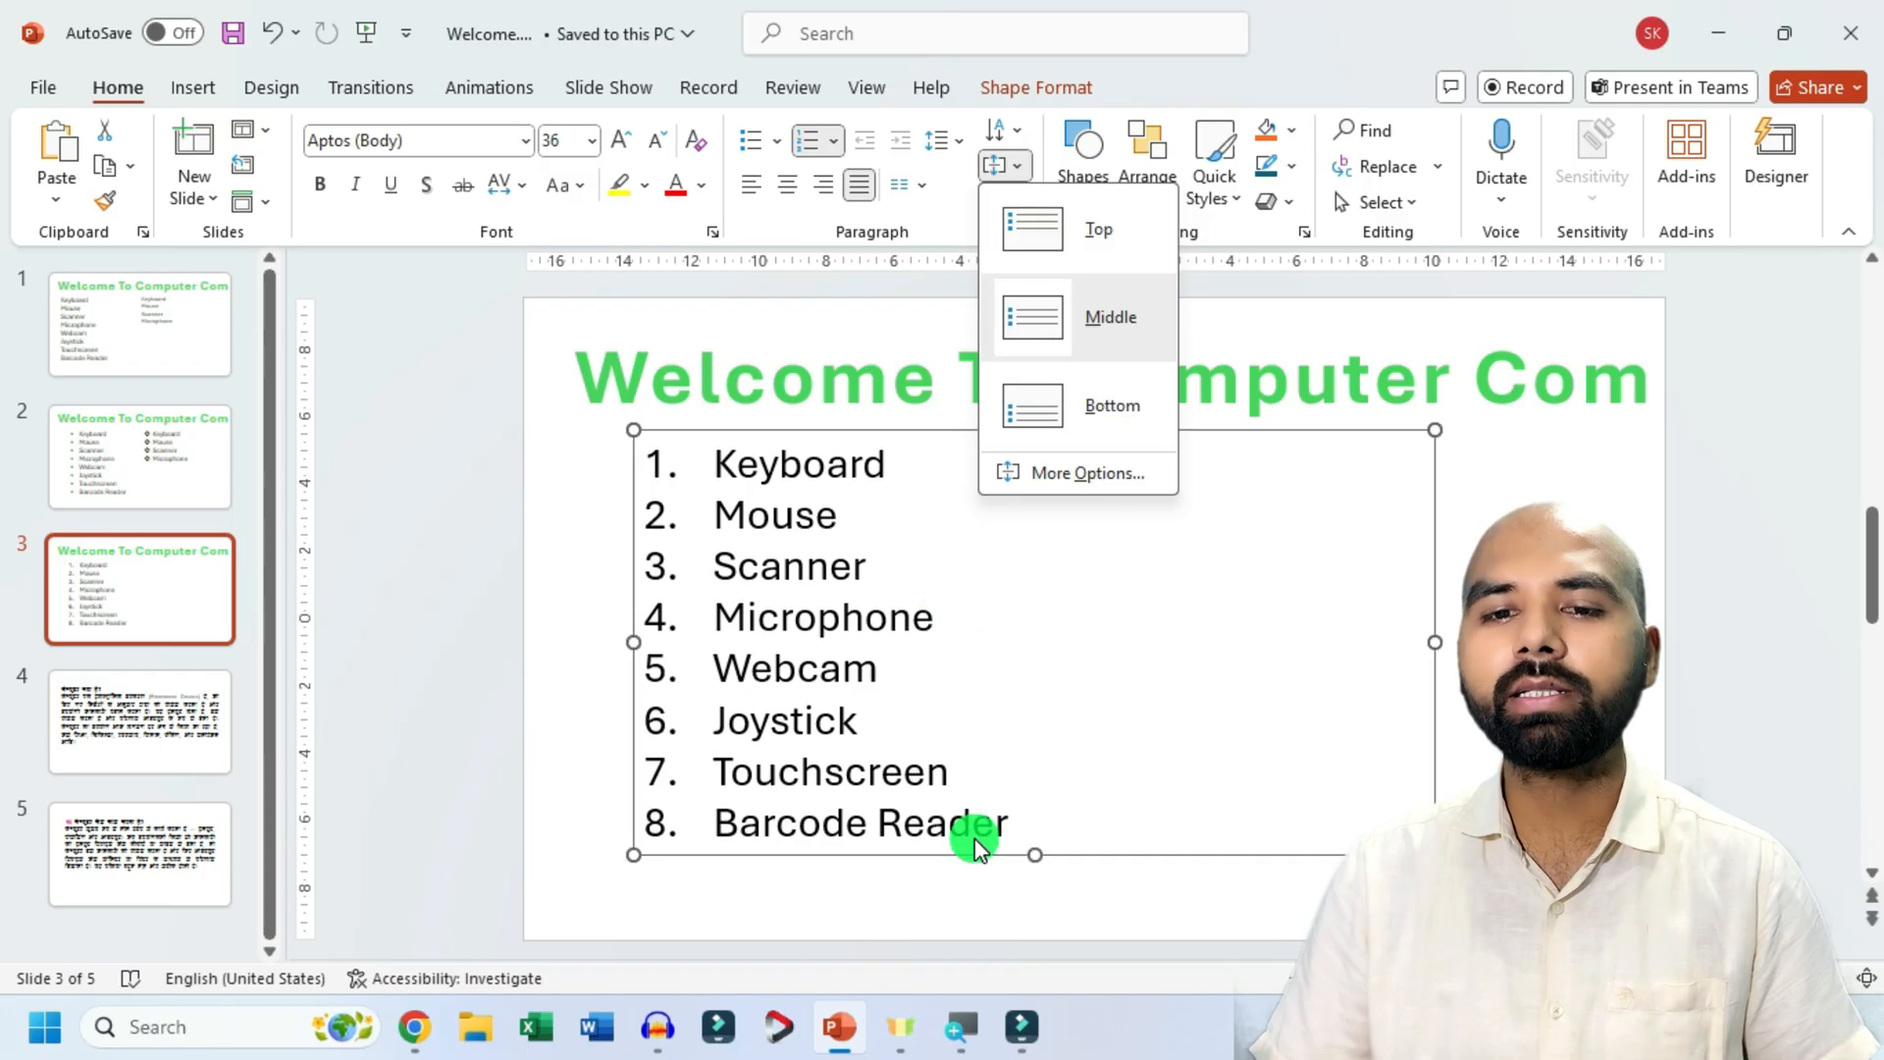
left_click(1038, 856)
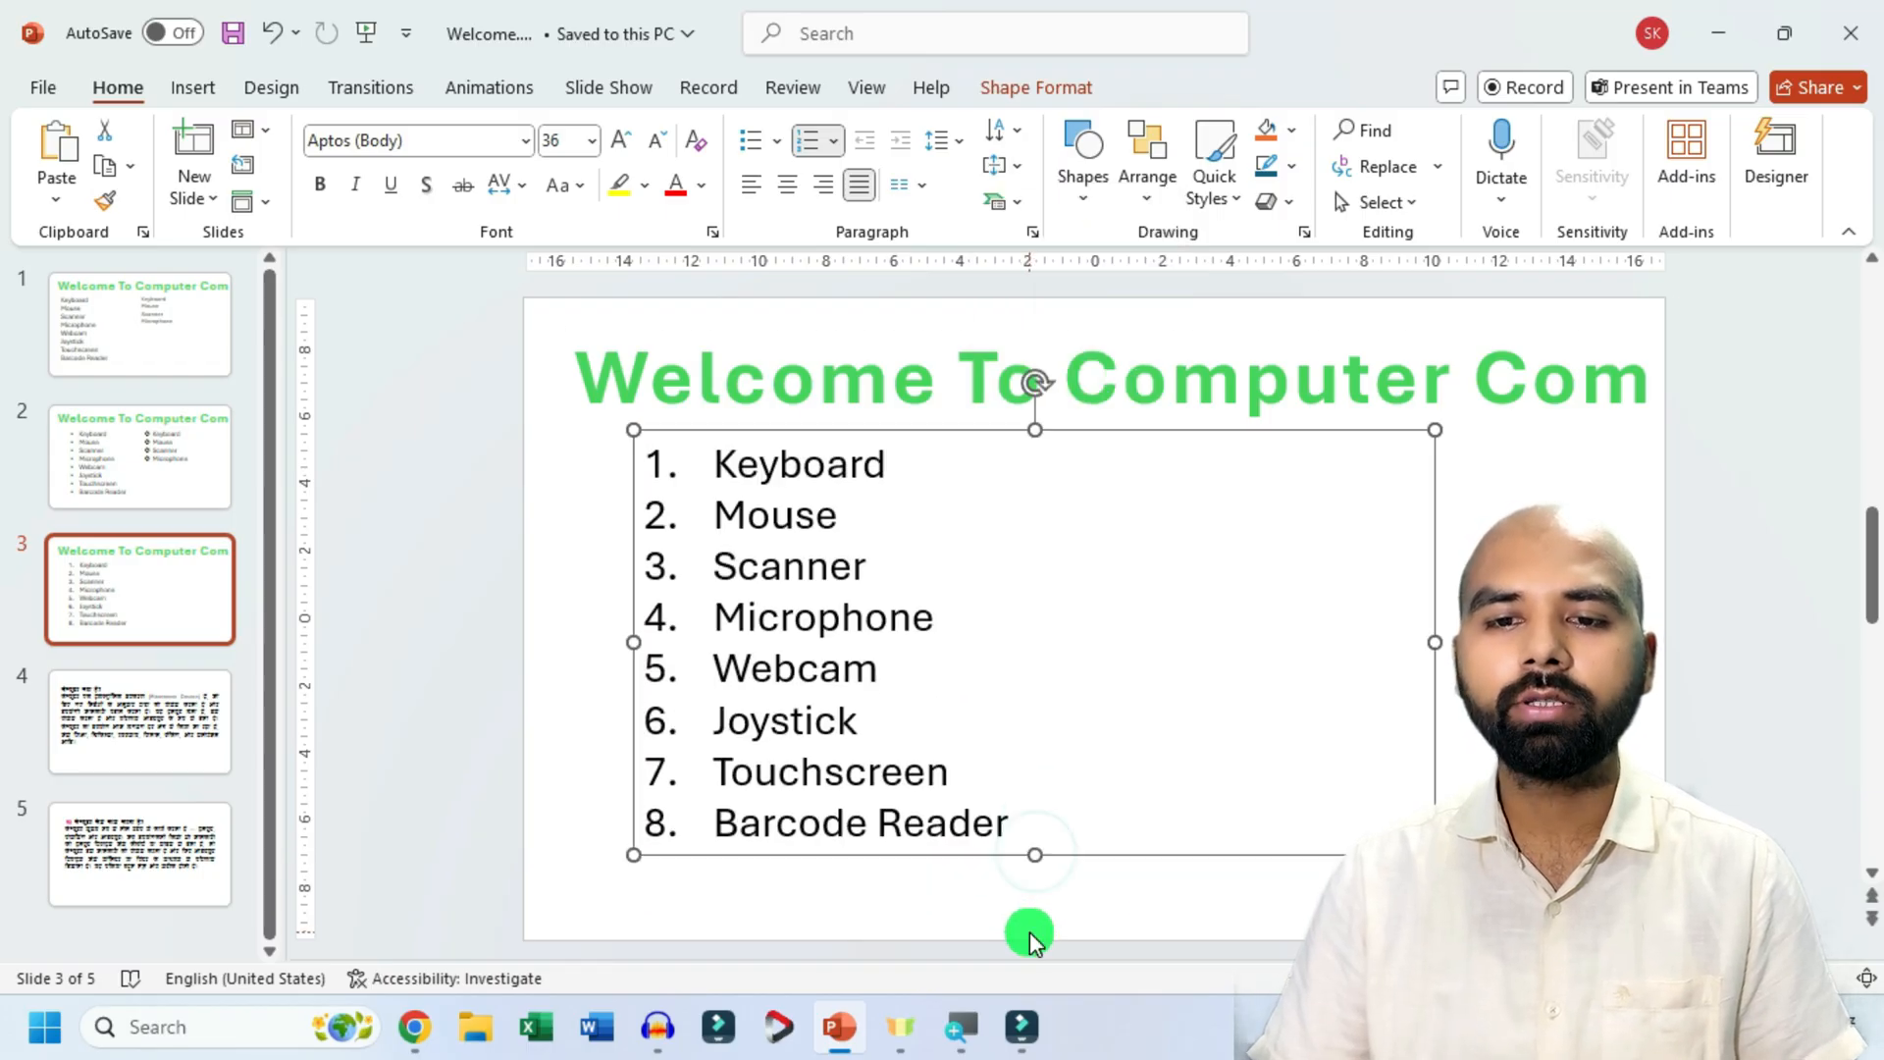
mouse_move(1035, 856)
left_mouse_down()
mouse_move(1039, 895)
mouse_move(1036, 855)
left_mouse_up()
left_click(1018, 172)
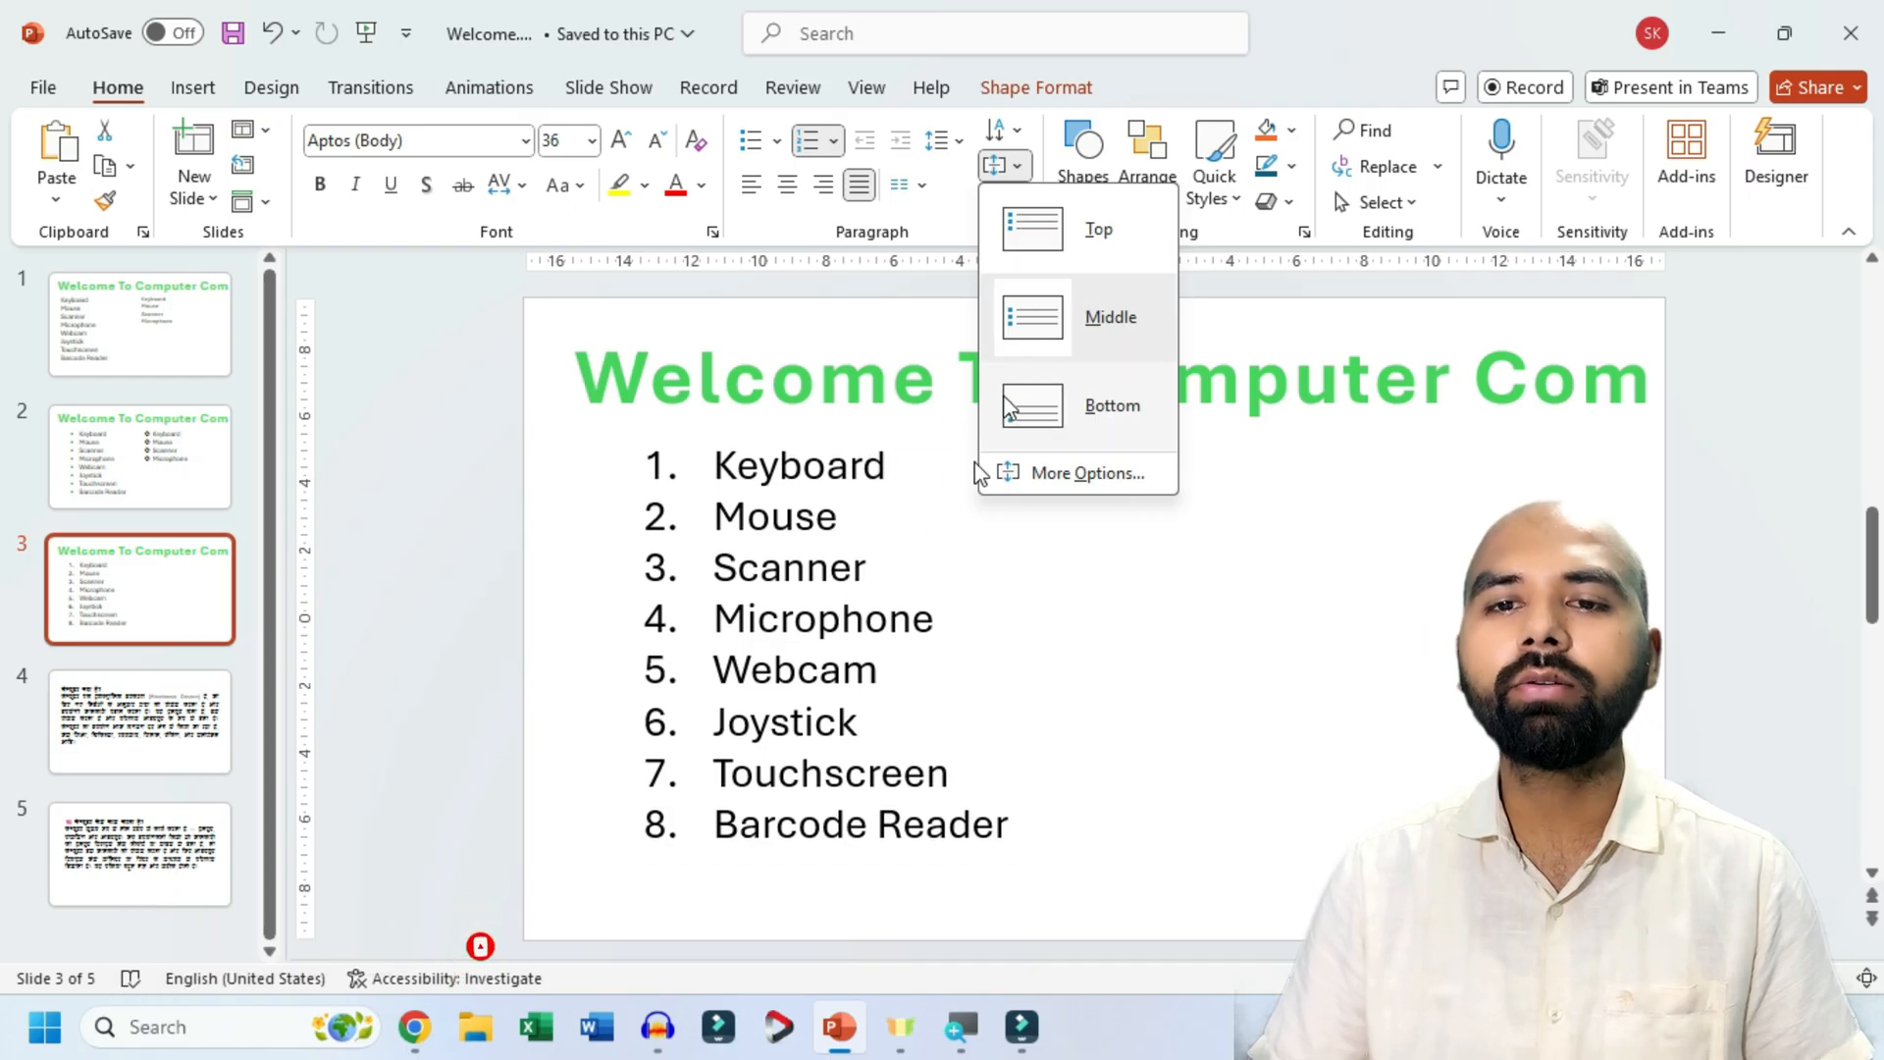
left_click(949, 577)
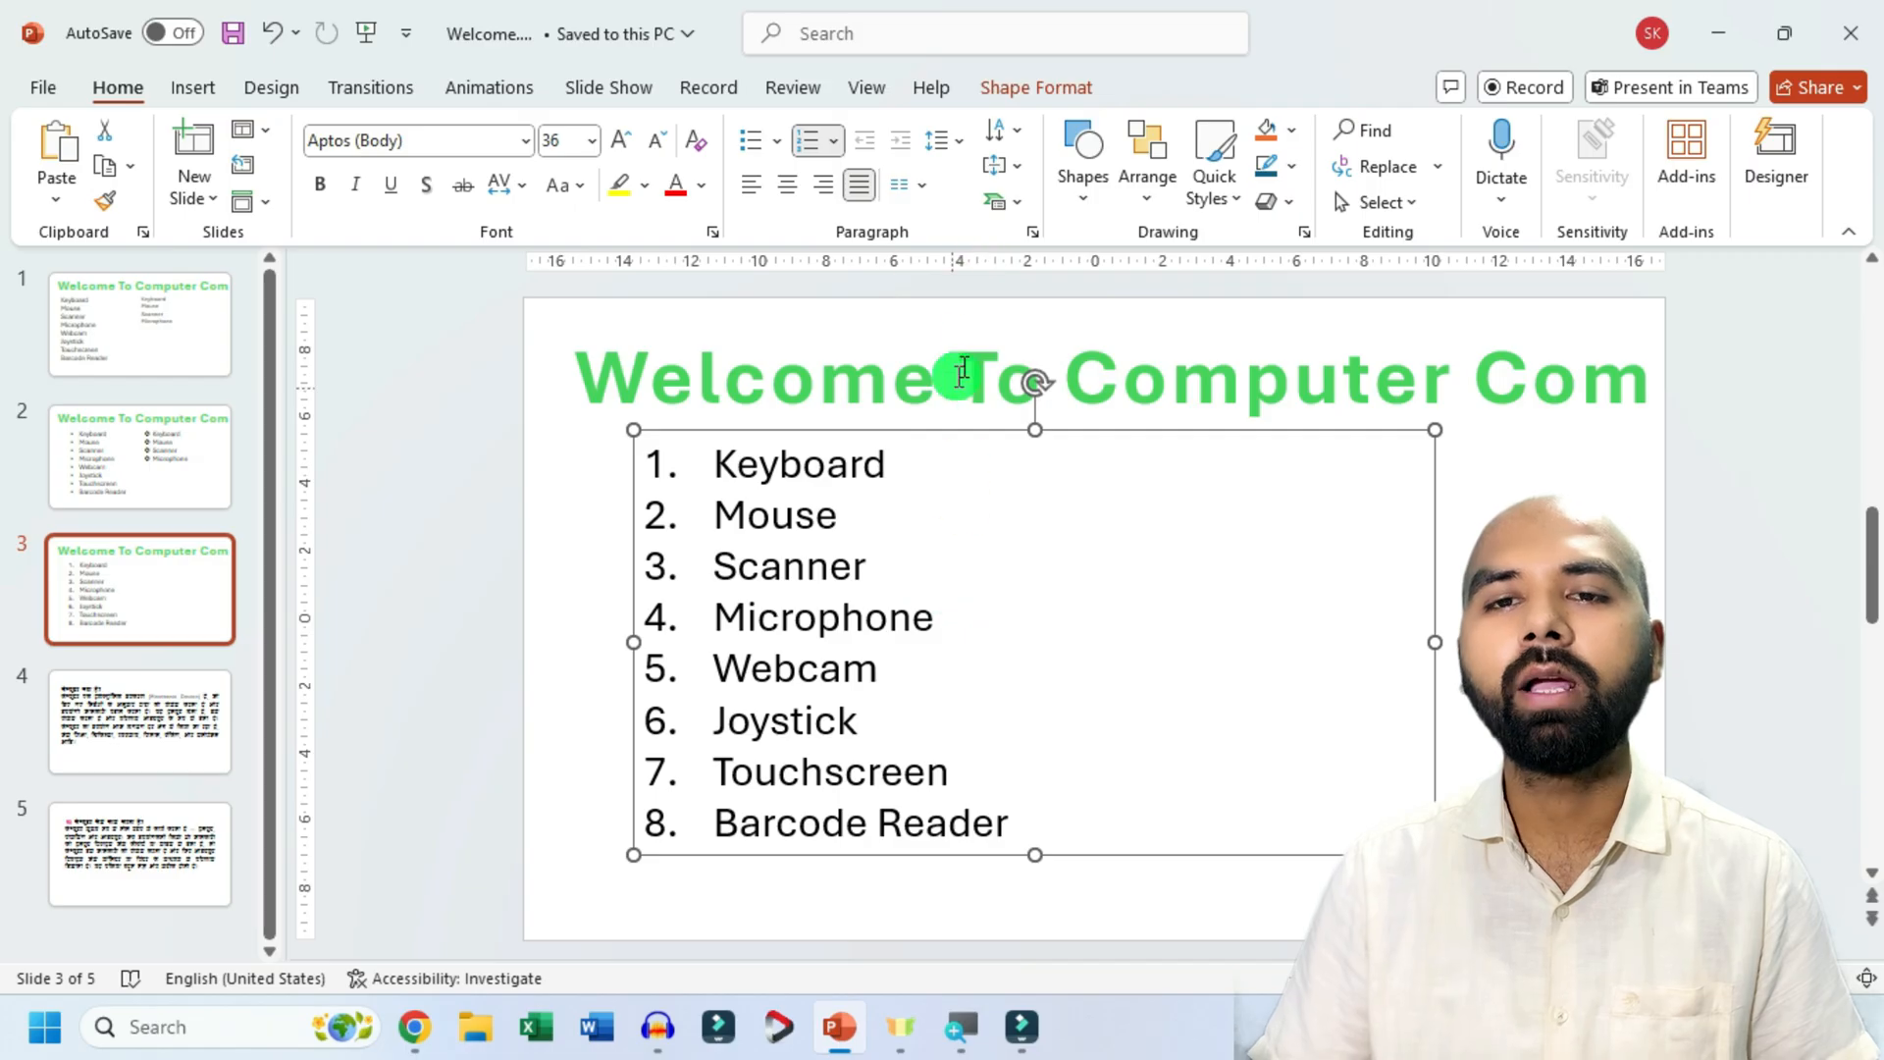
Examine the SmartArt layouts for converting slide 3's list and those offered for inserting a new graphic.
left_click(1017, 206)
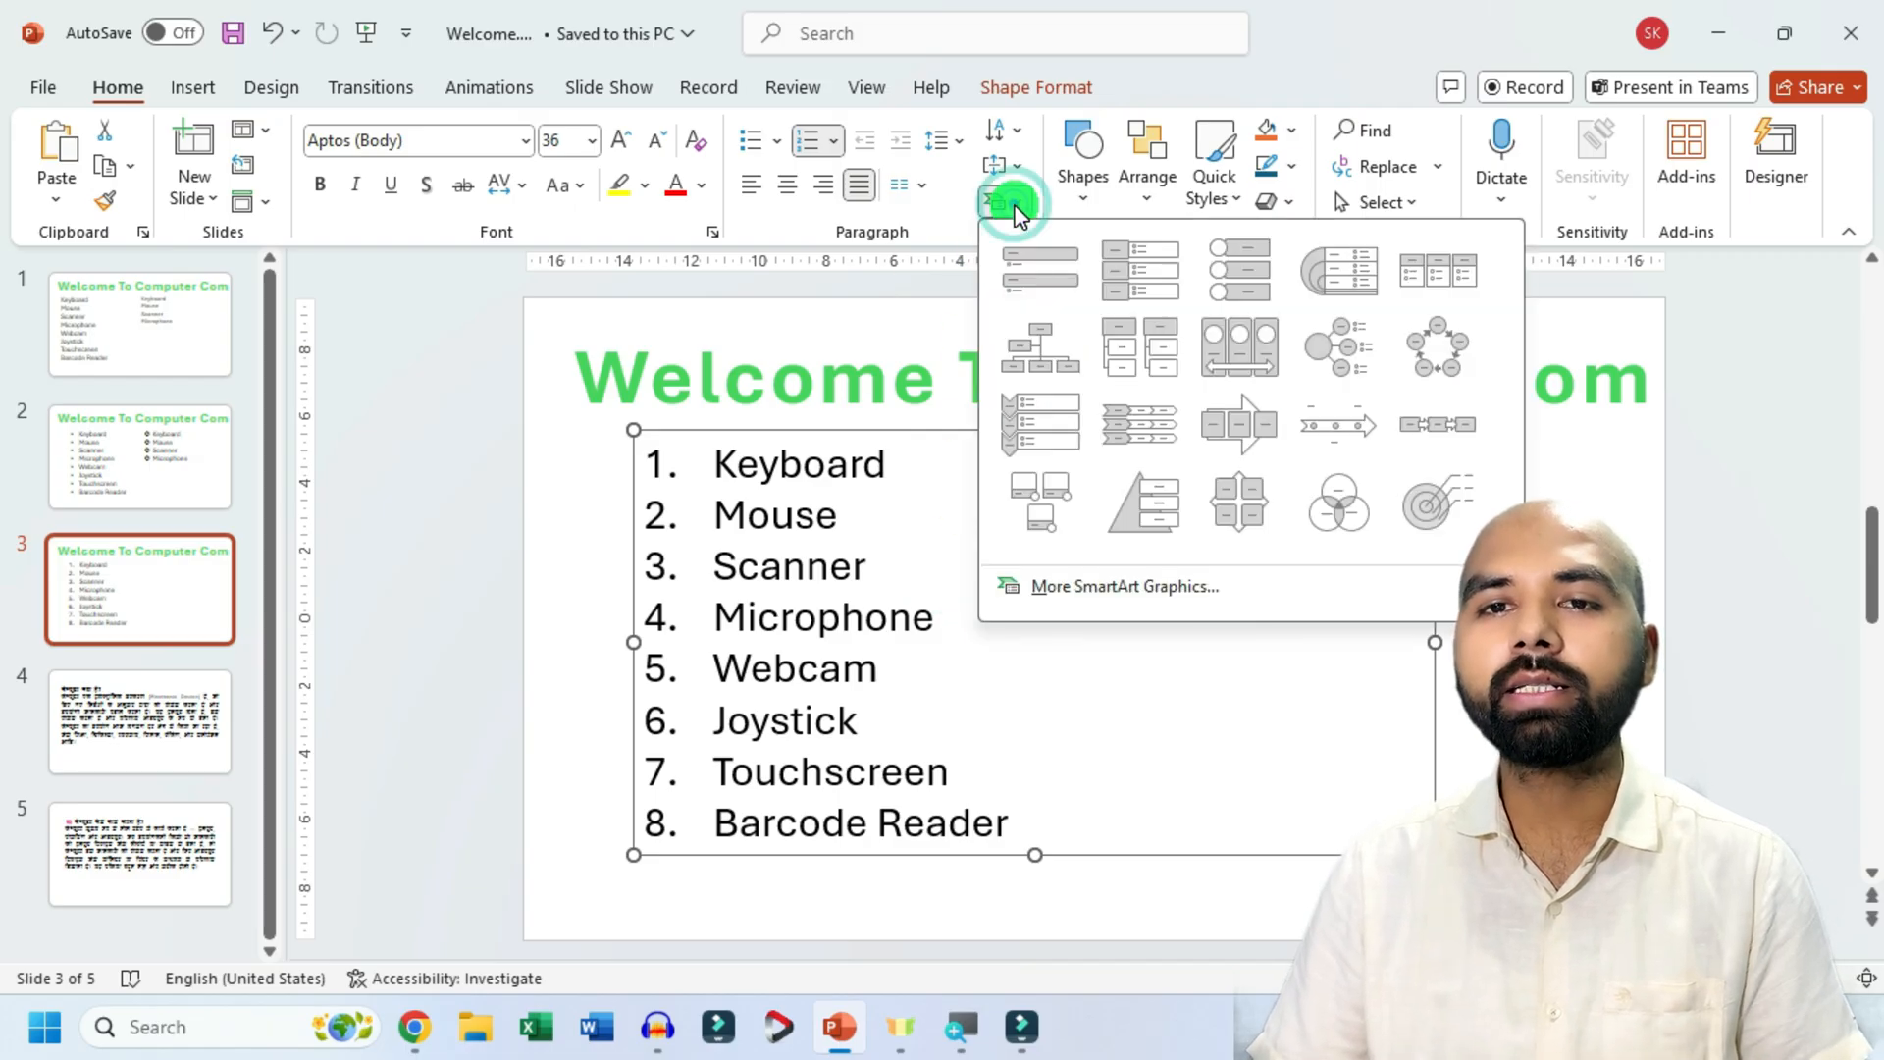
left_click(1012, 203)
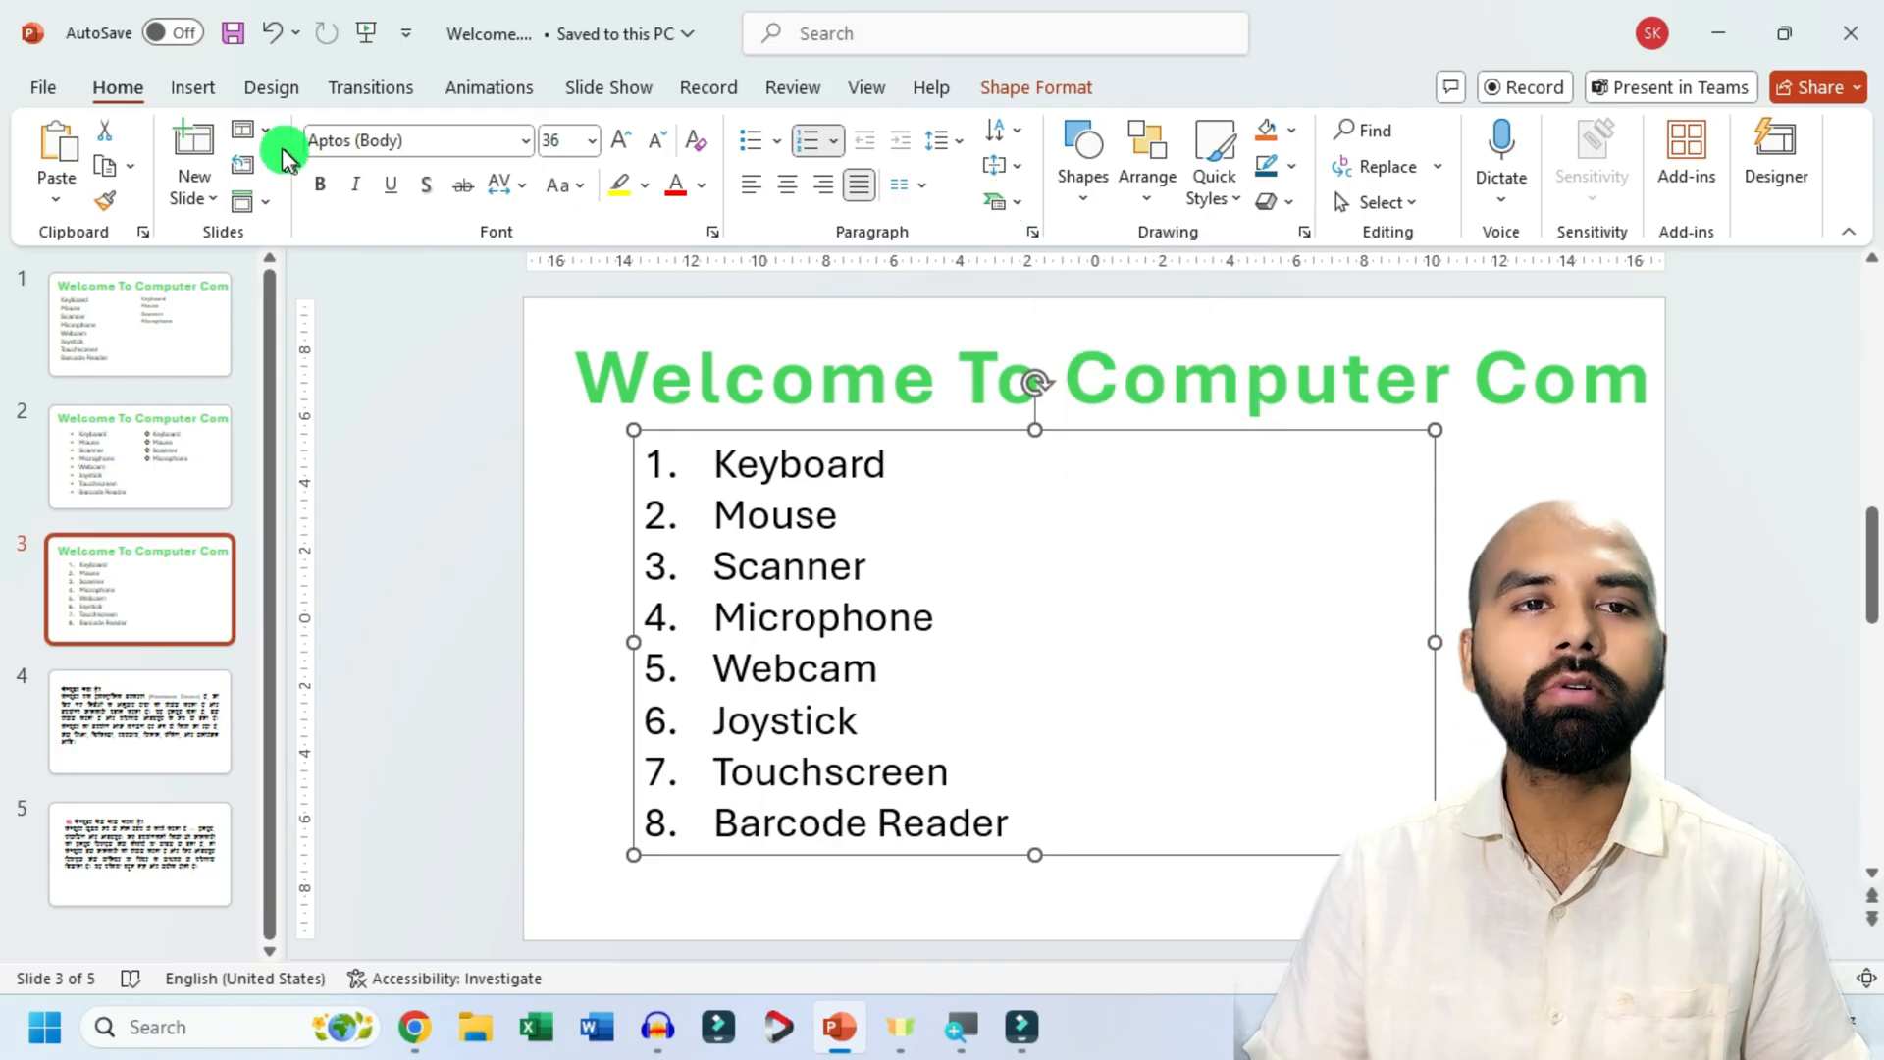
left_click(196, 87)
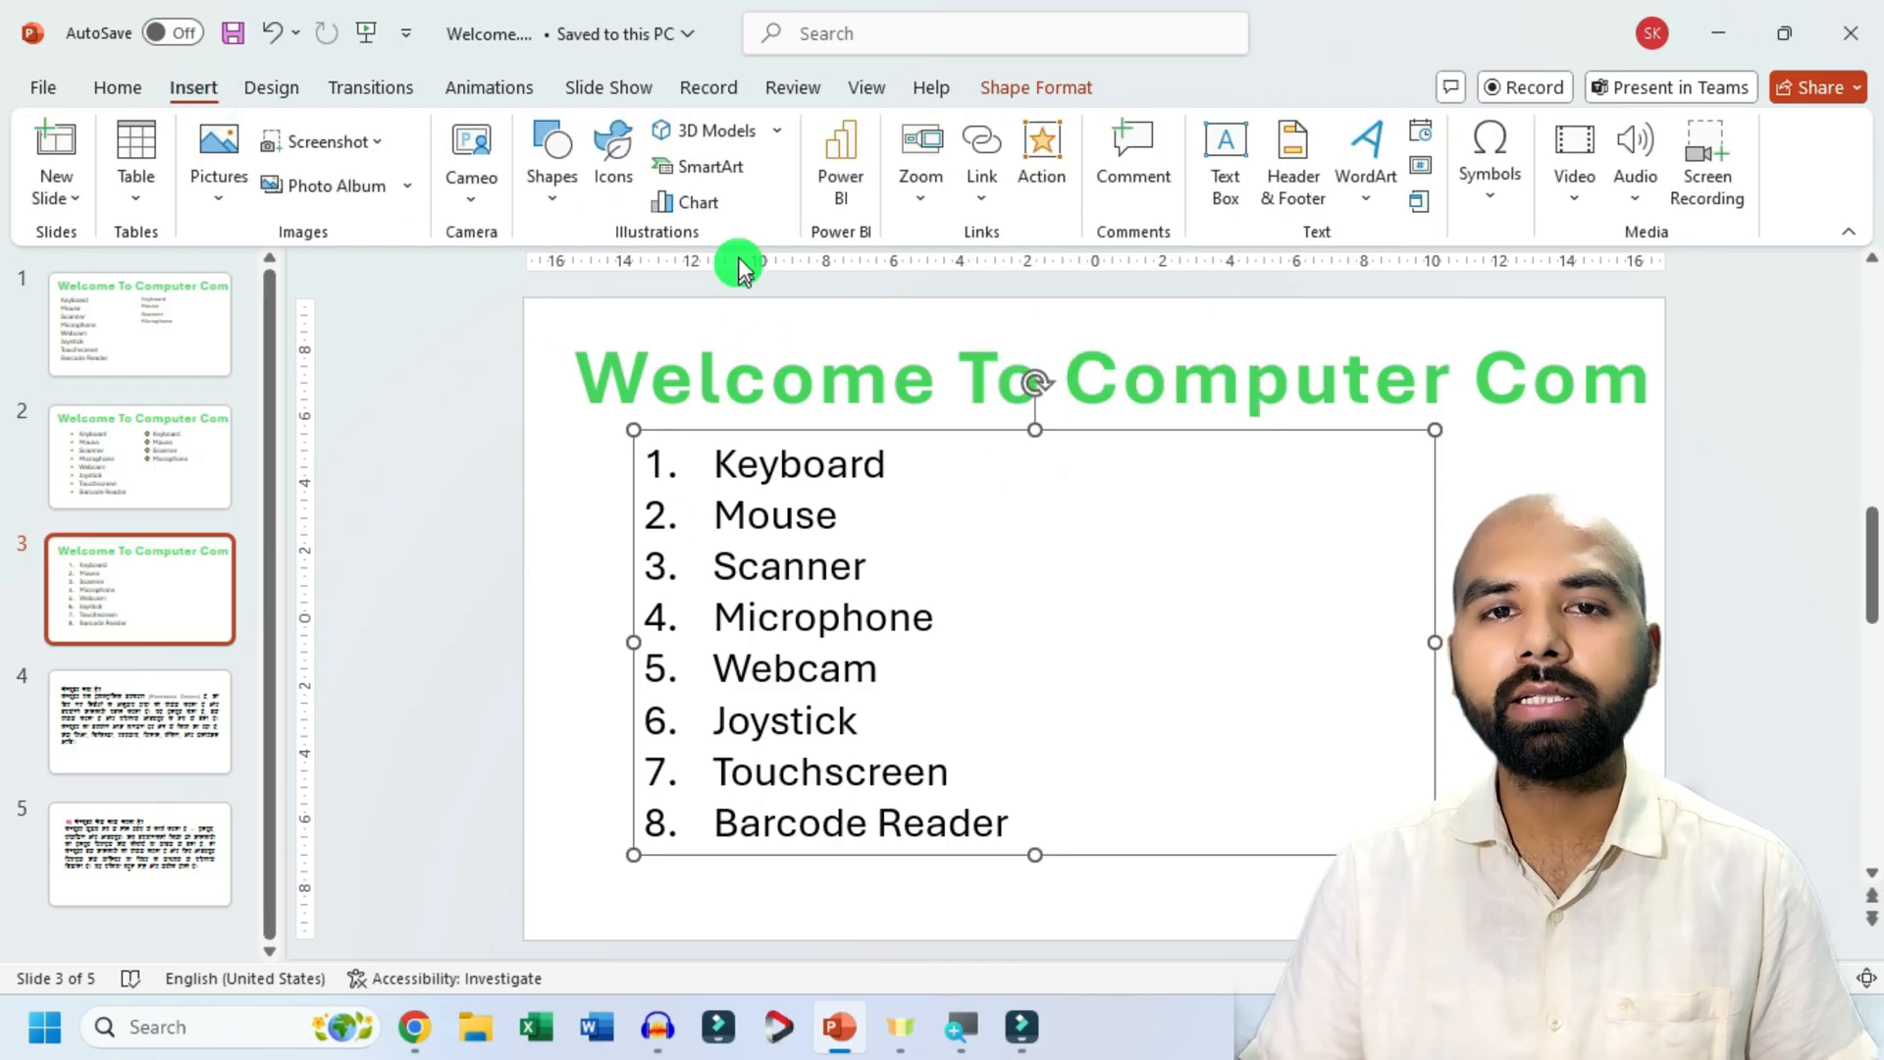
left_click(732, 177)
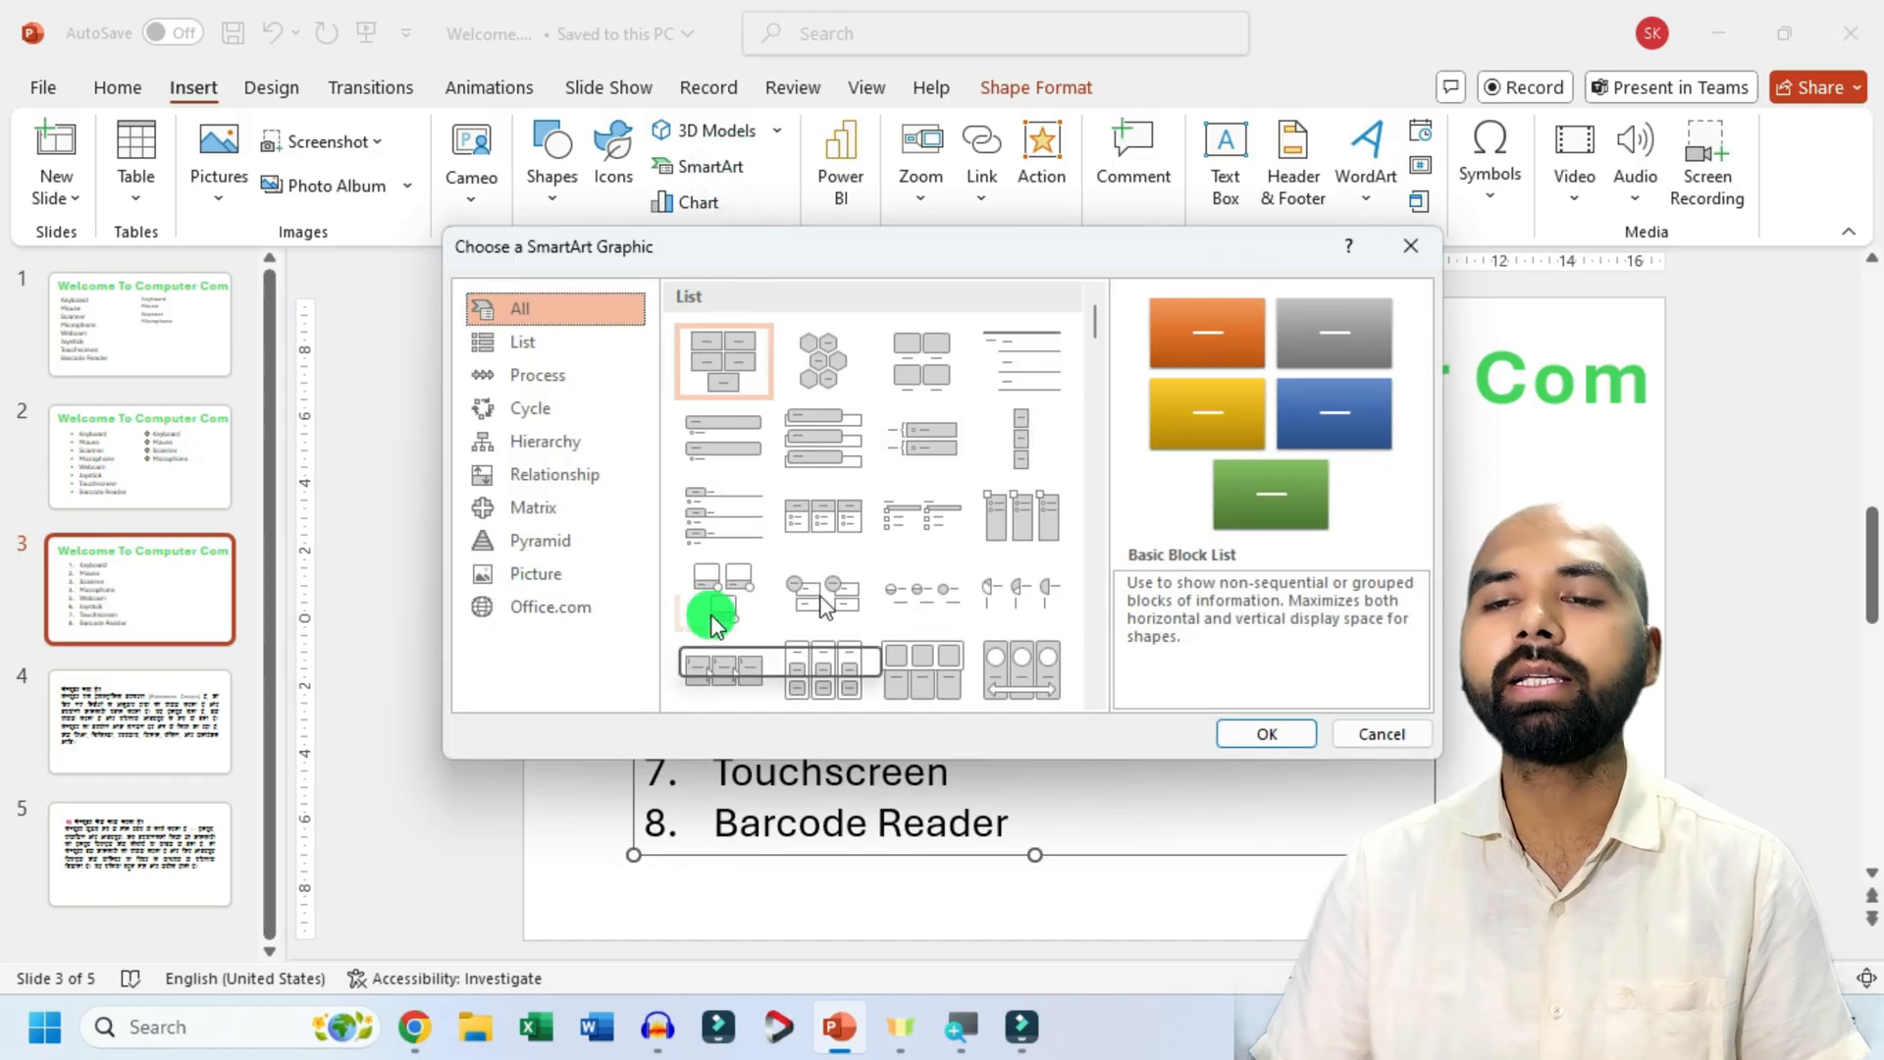
left_click(1402, 249)
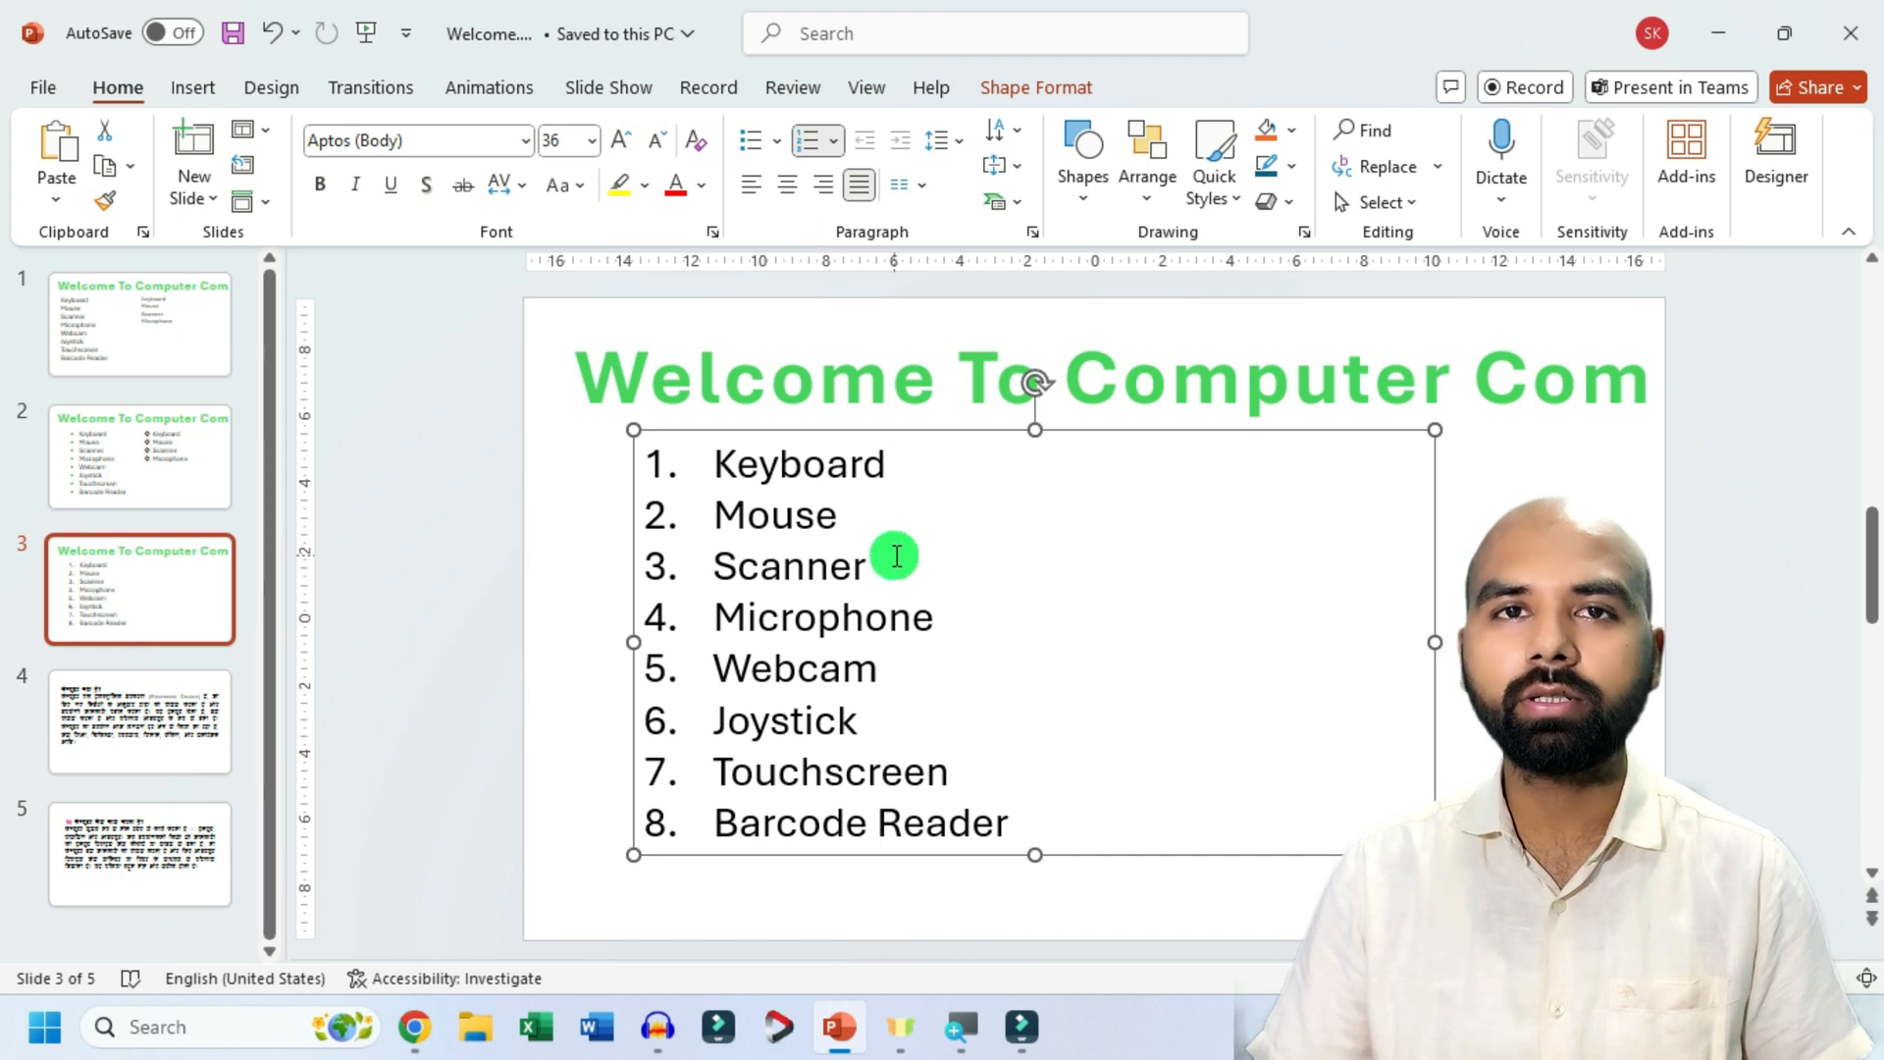
Insert a blank slide after slide 4 and move it up to the fourth position, directly below slide 3.
left_click(182, 338)
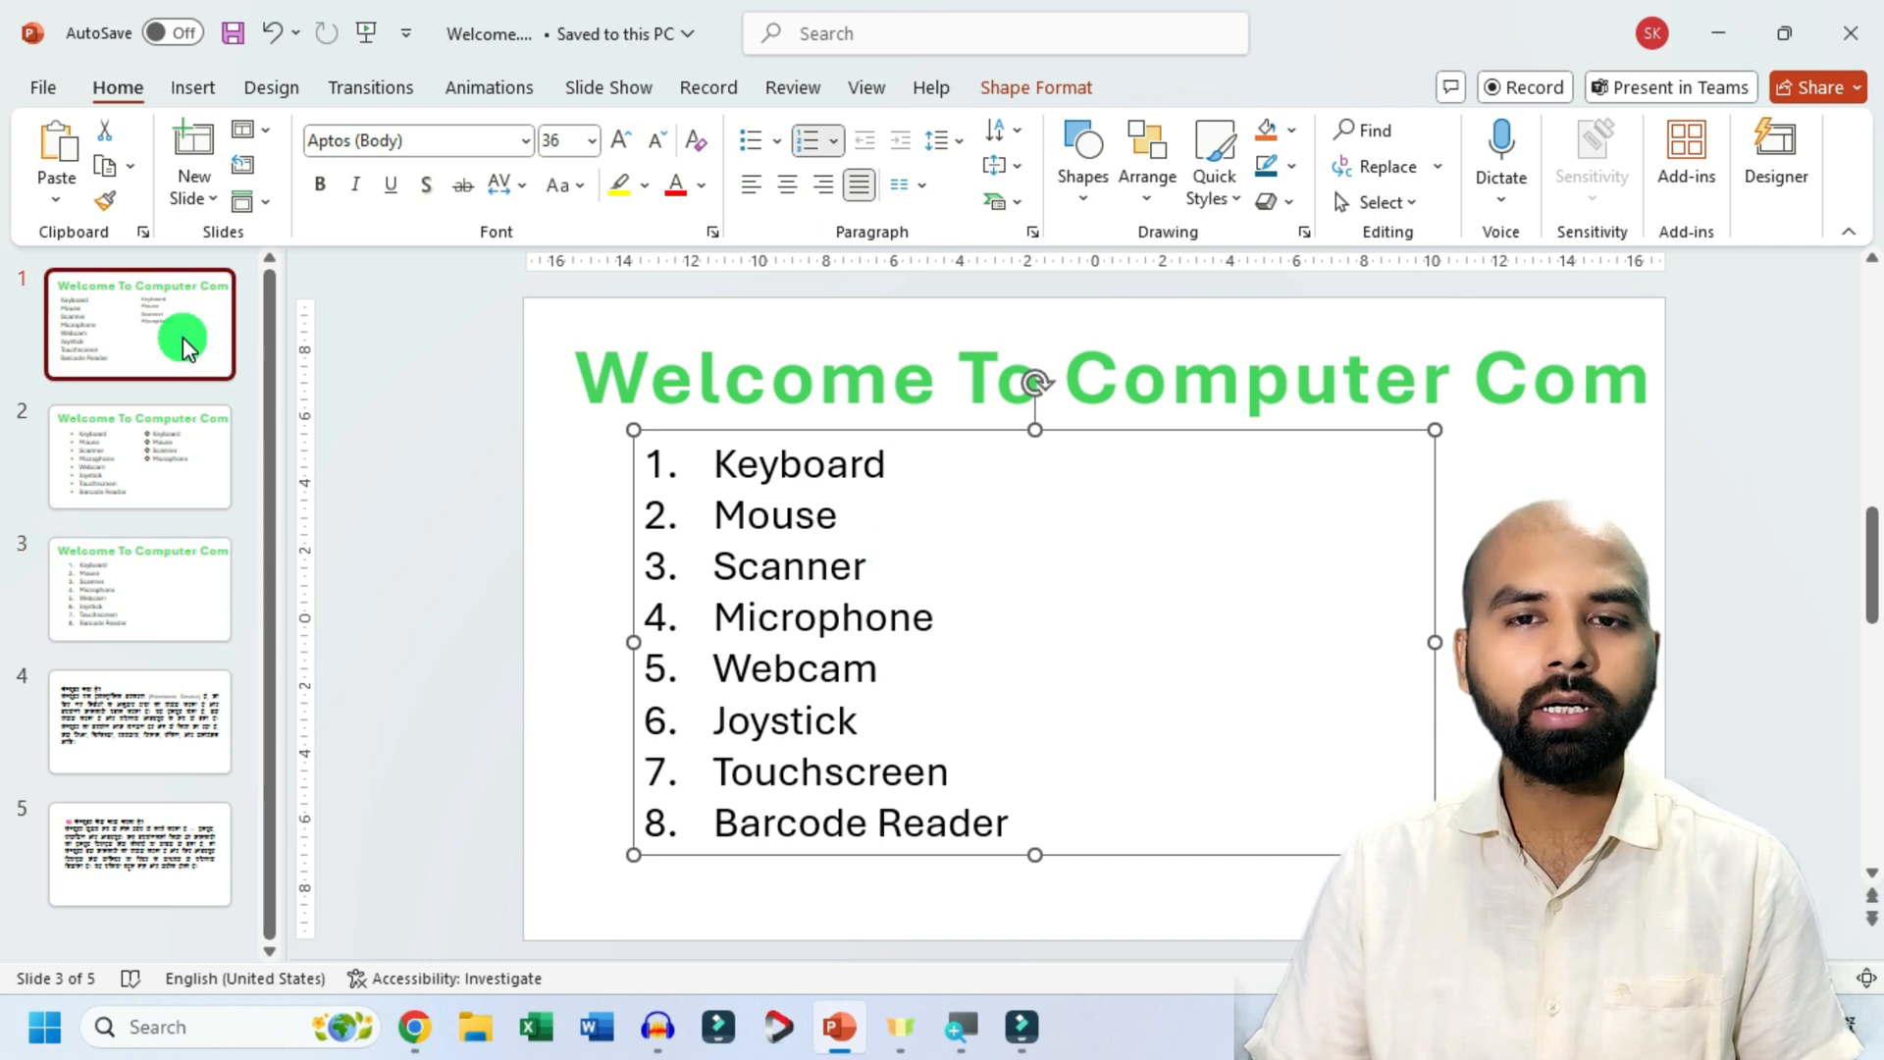
left_click(162, 461)
left_click(145, 563)
left_click(147, 715)
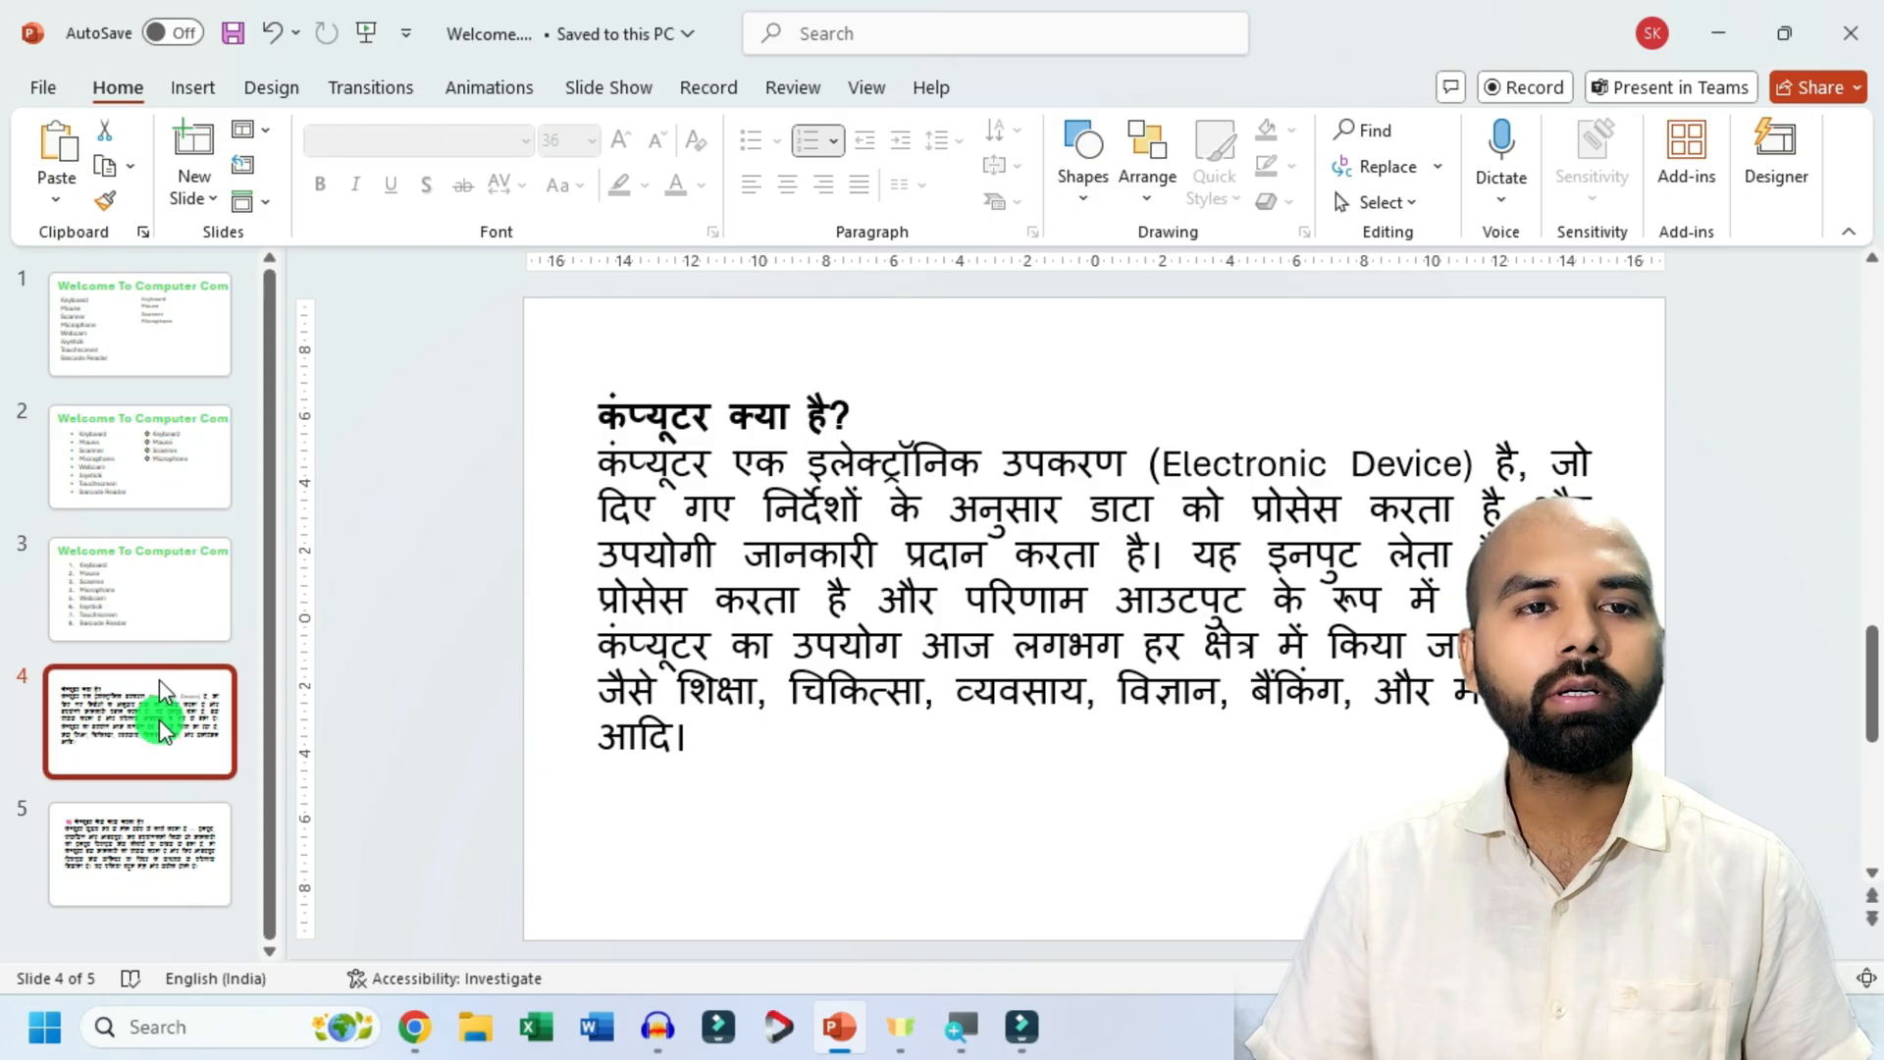
left_click(214, 196)
left_click(240, 547)
left_click(126, 842)
left_click_drag(125, 856, 127, 670)
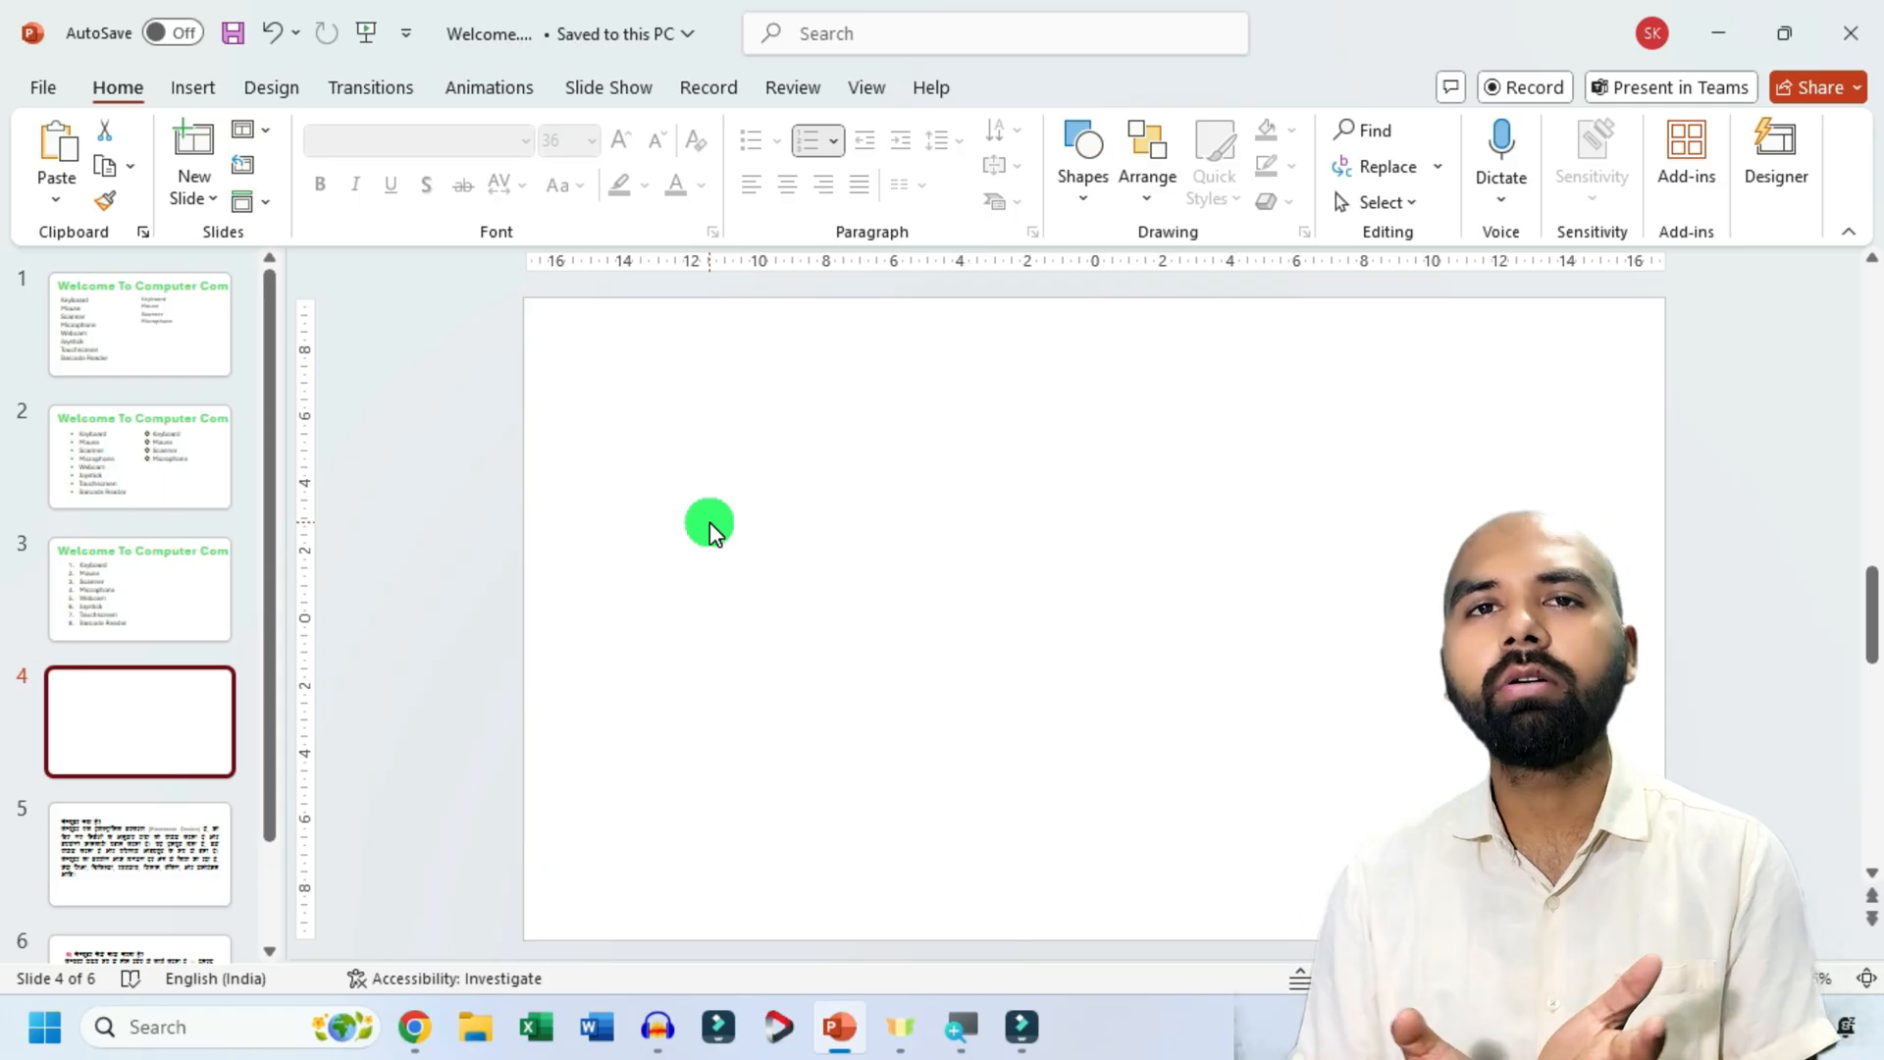